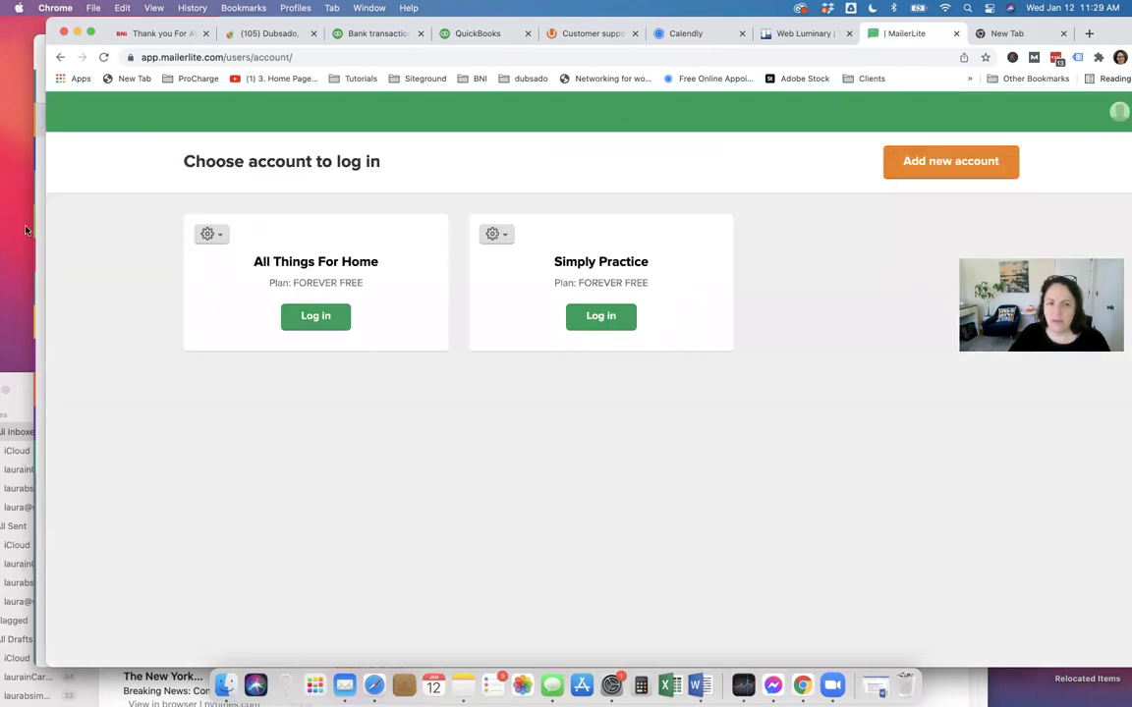
left_click(59, 57)
left_click(60, 57)
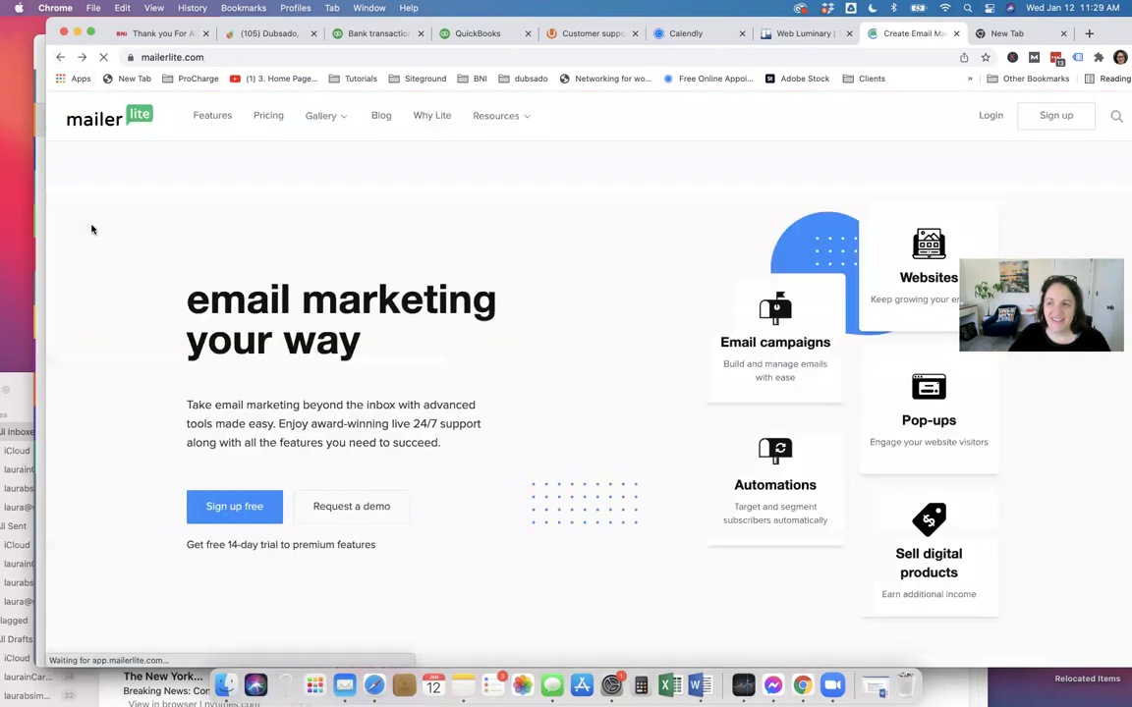
left_click(989, 117)
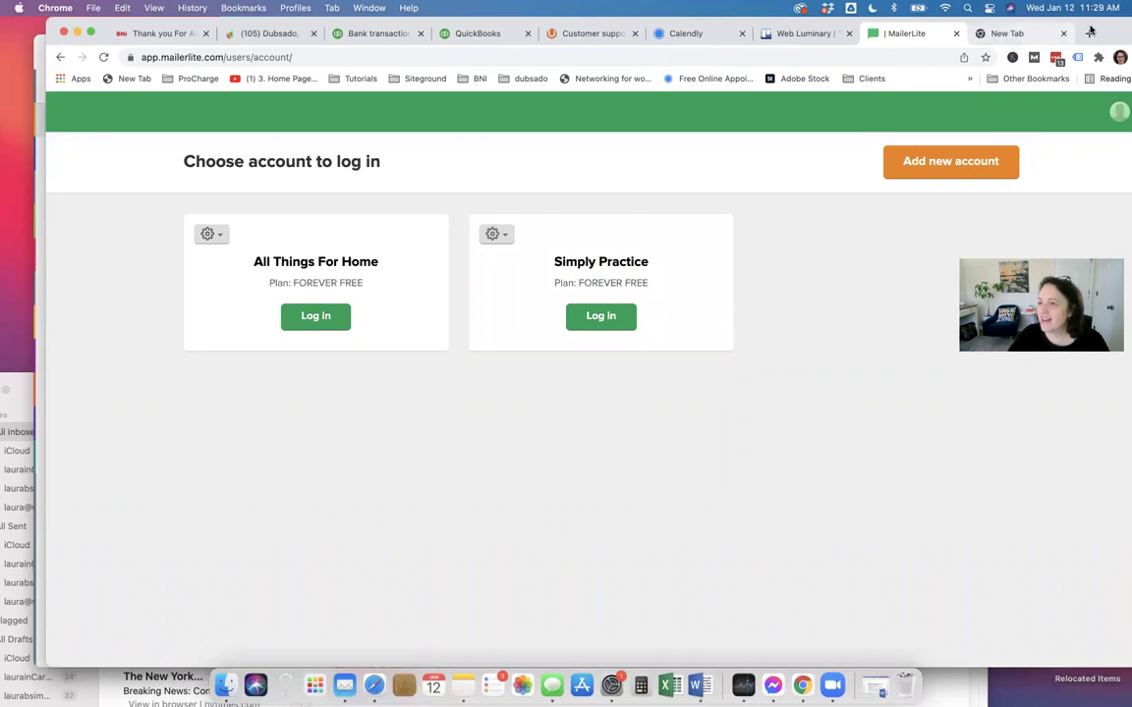
- Log out of the currently signed-in MailerLite profile
left_click_drag(1098, 32, 1009, 32)
left_click(1031, 112)
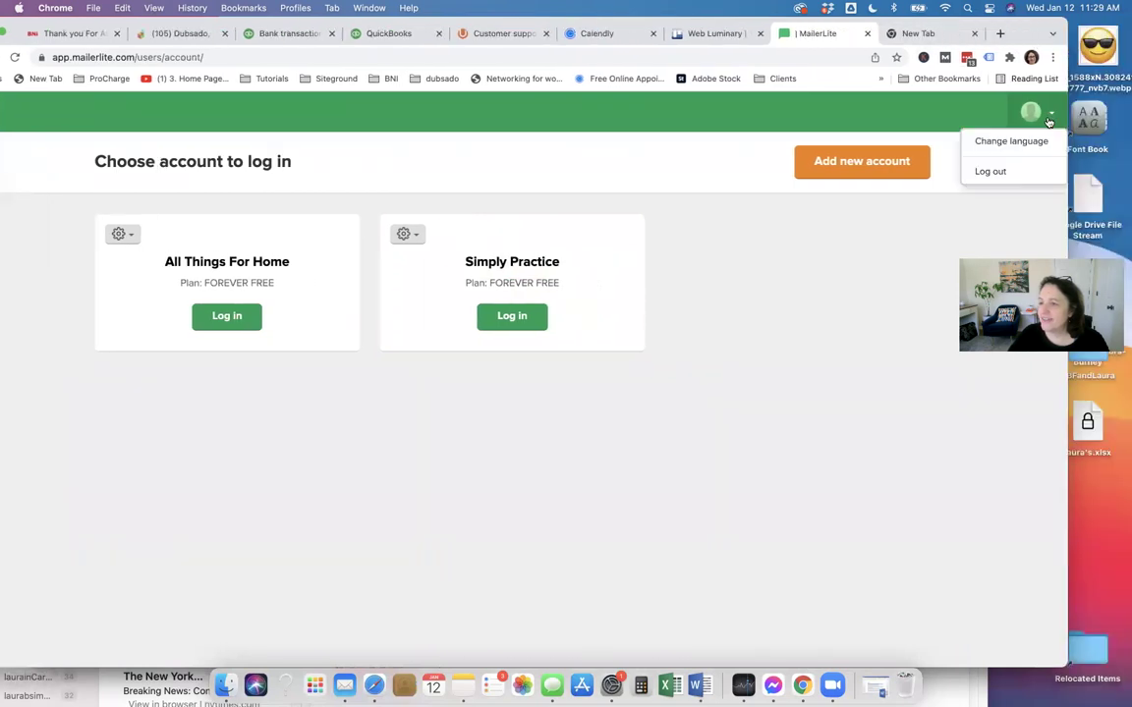
left_click(989, 170)
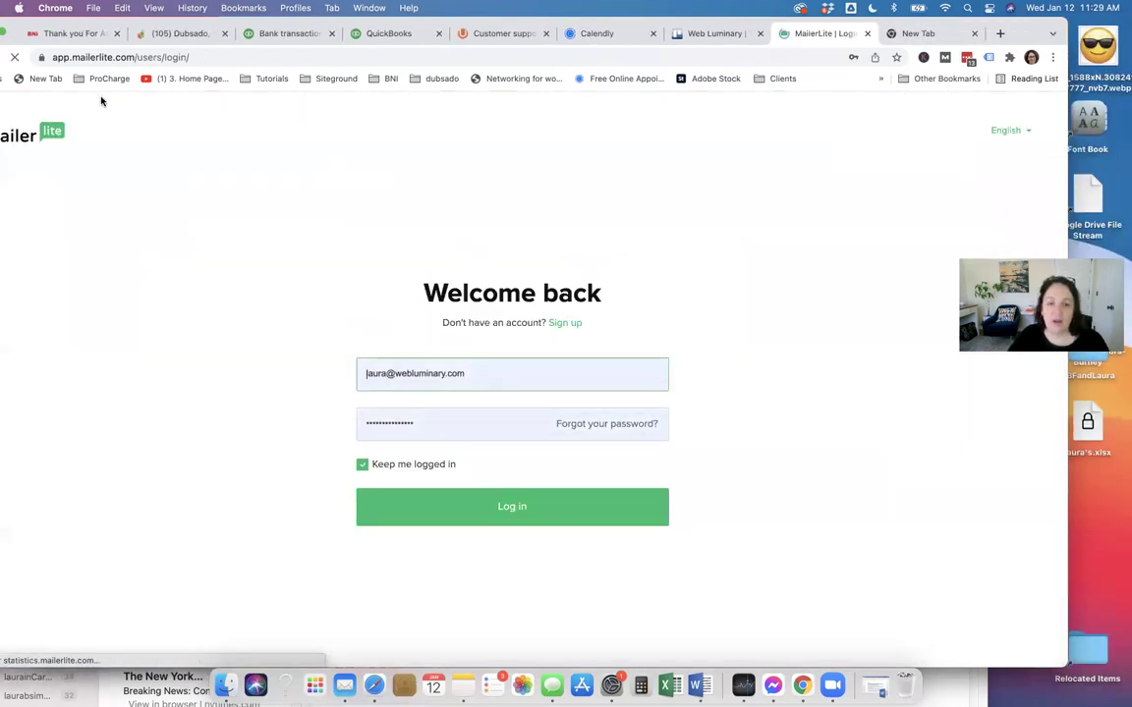
- Log in with the saved Web Luminary e-mail address and password, and open the Raleigh Paint and Improvement account
left_click(478, 367)
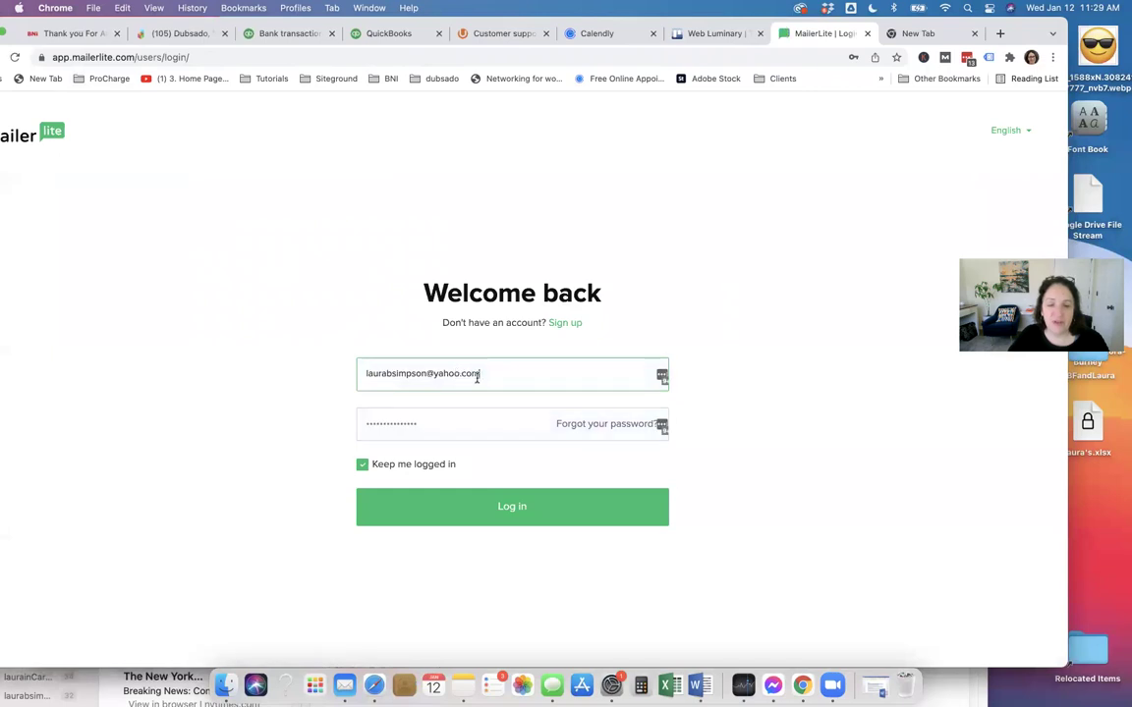
left_click_drag(504, 373, 386, 374)
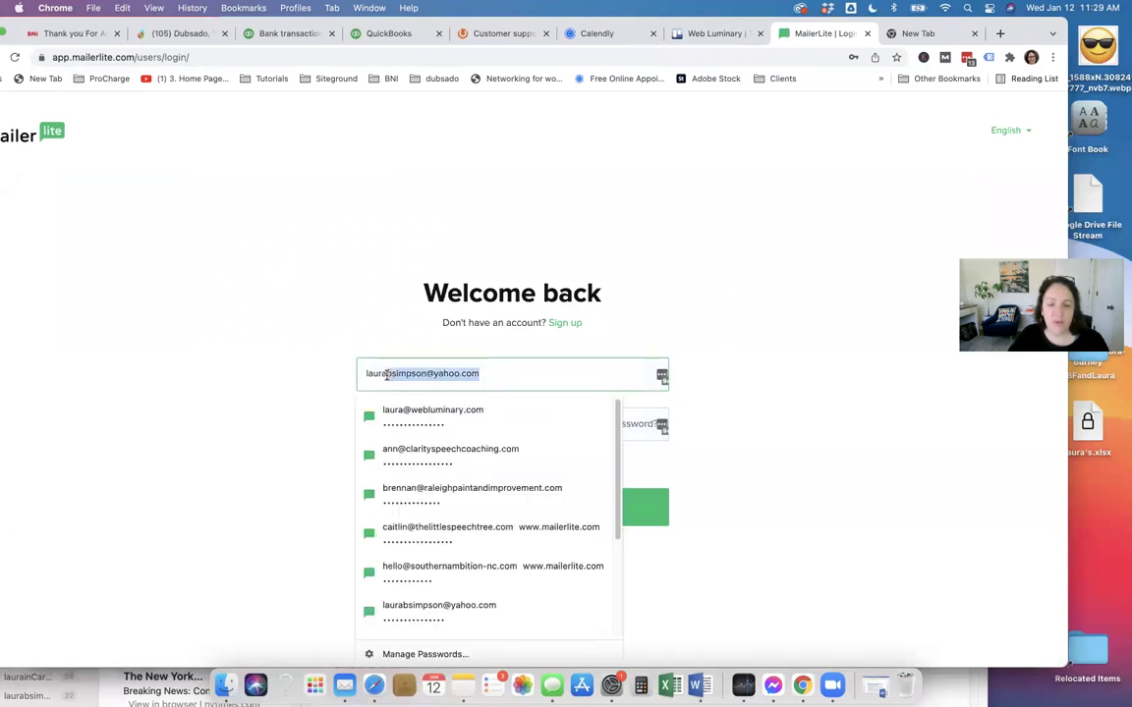
left_click(393, 416)
left_click(514, 504)
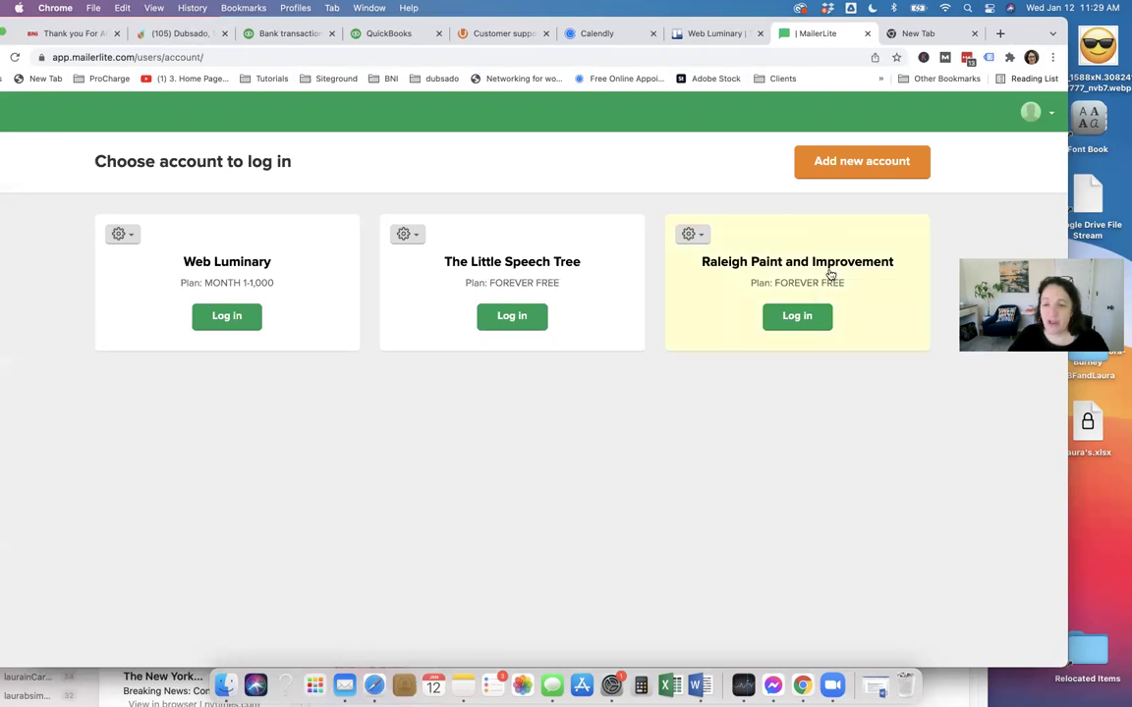
left_click(801, 320)
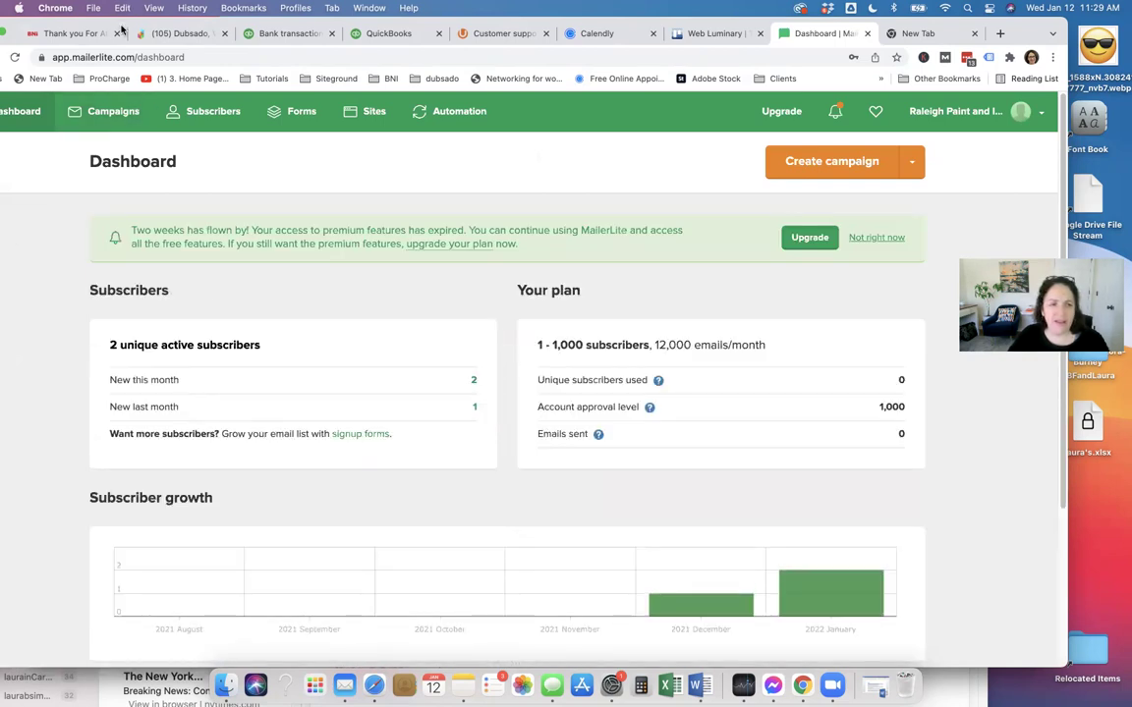
left_click_drag(131, 24, 183, 26)
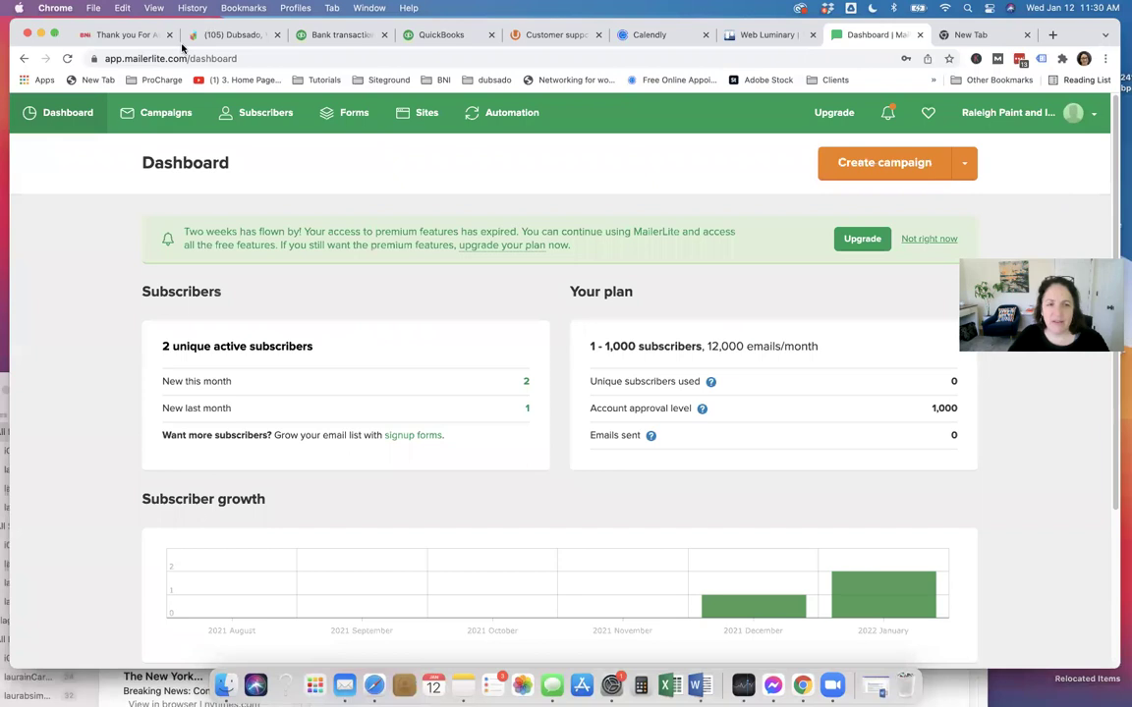
- Look at the account's campaigns page, and review the dashboard's subscriber and plan overview
left_click(152, 118)
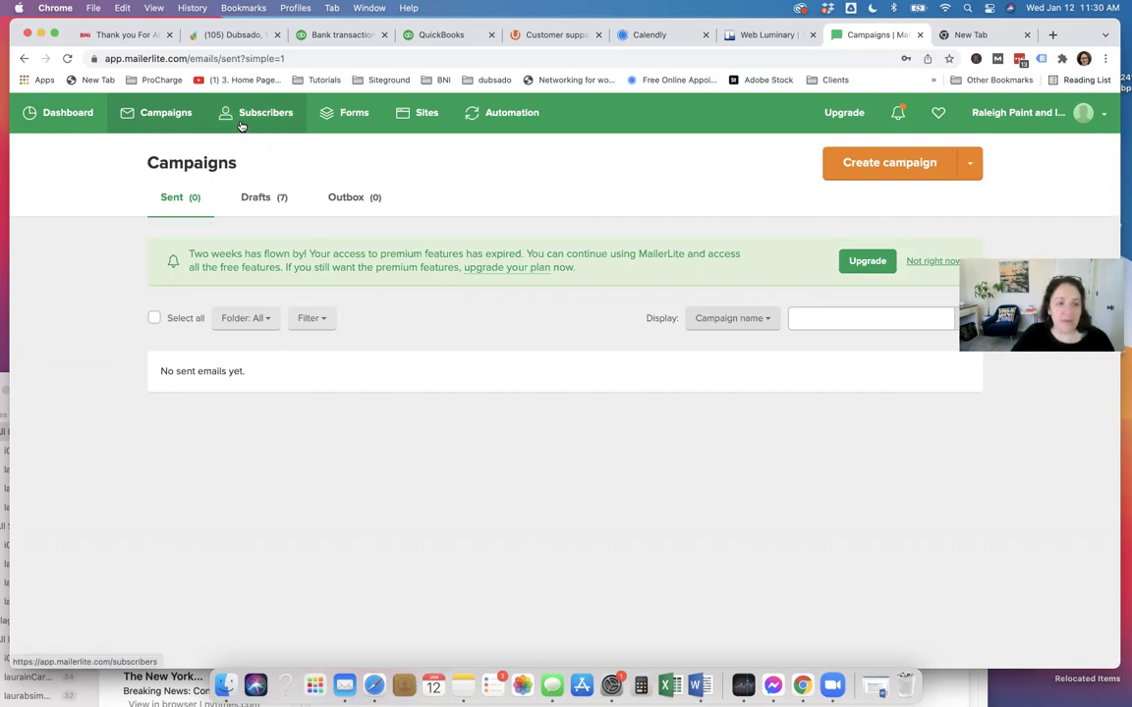
left_click(78, 113)
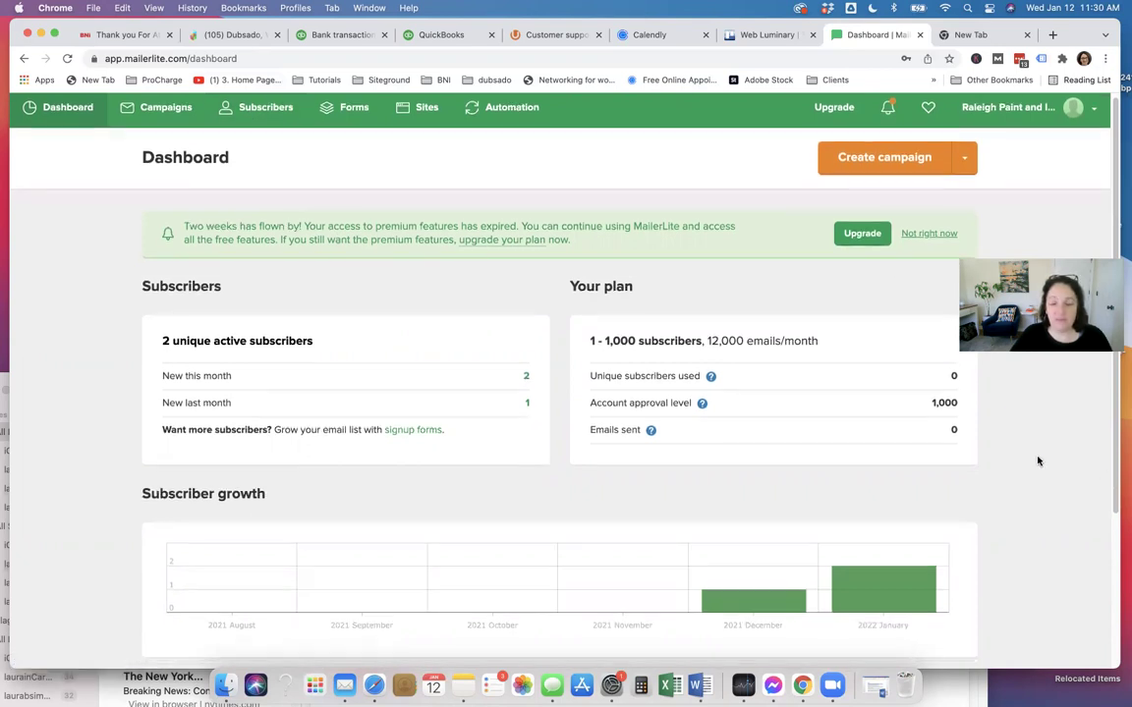
scroll(1040, 461, "down", 2)
scroll(1037, 460, "up", 2)
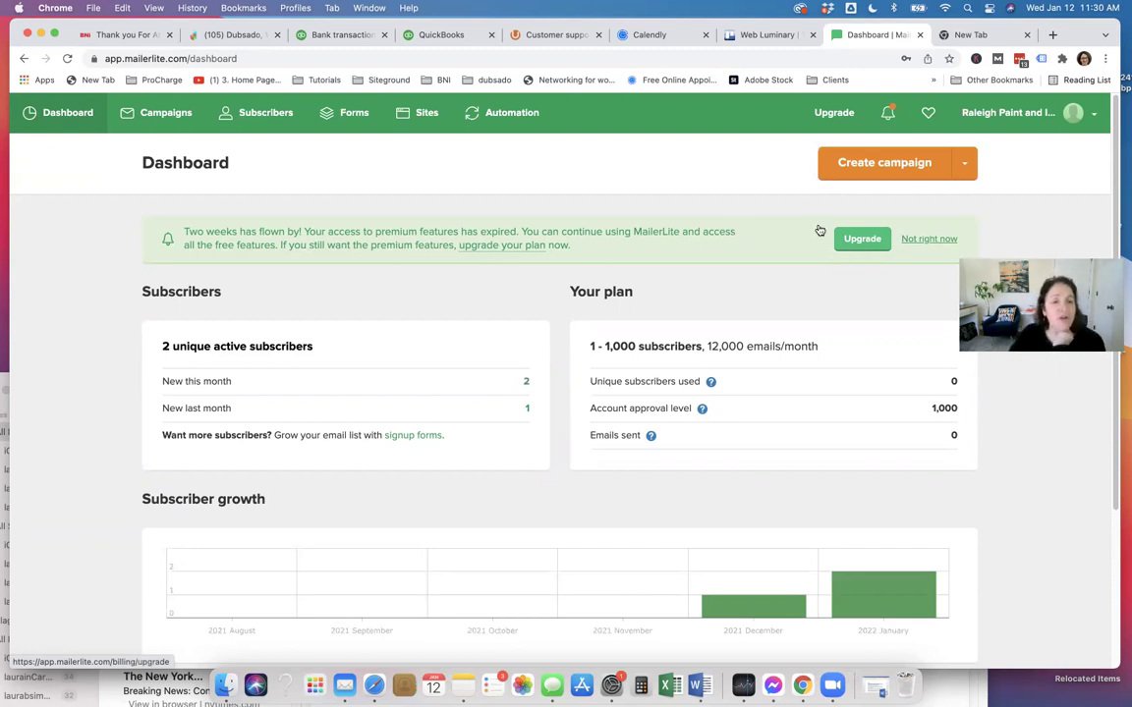
- Create a regular campaign named "Testing Campaign for training"
left_click(864, 165)
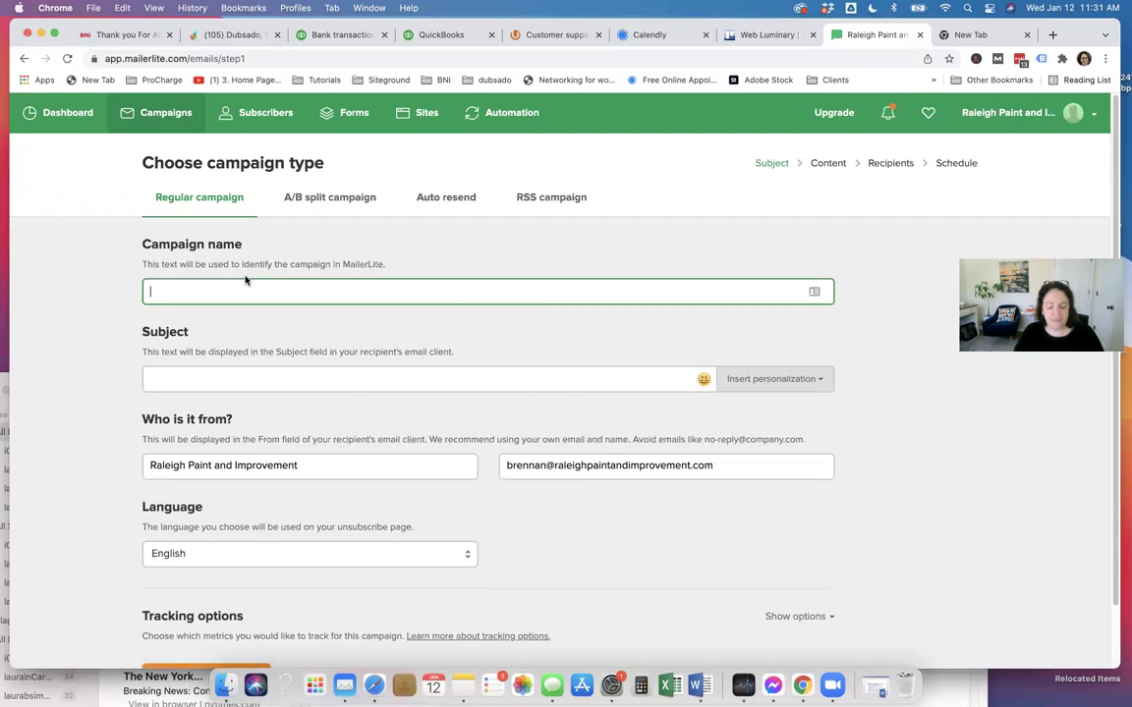
type("Testing ")
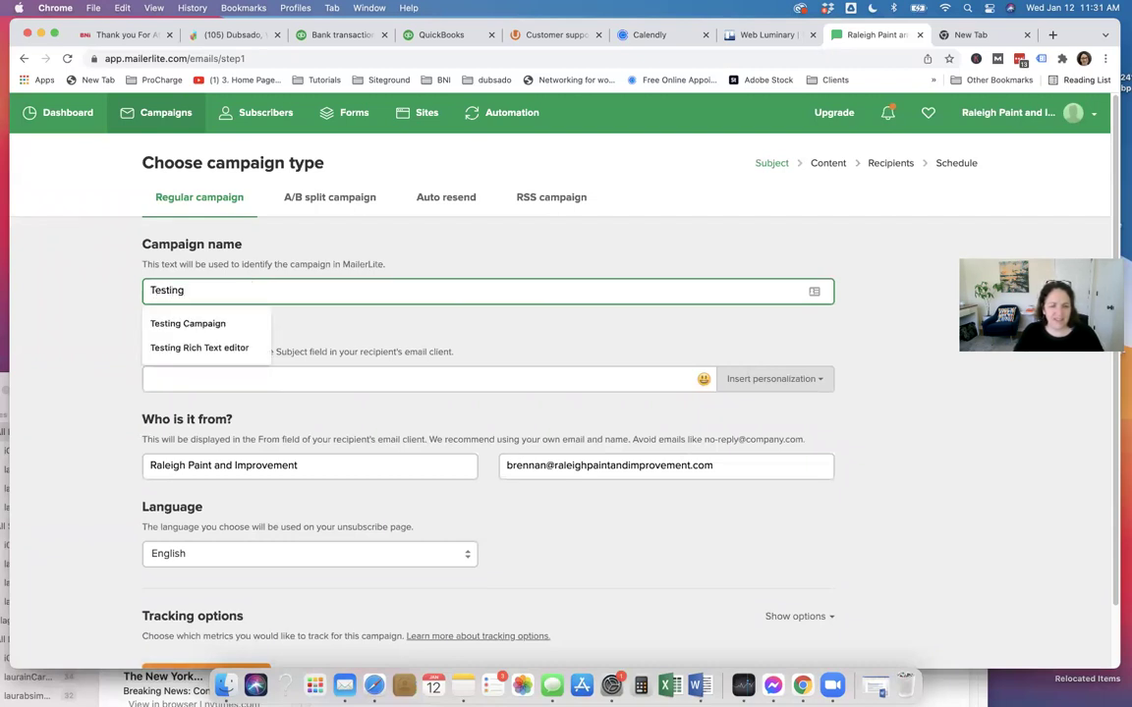
type("Campa")
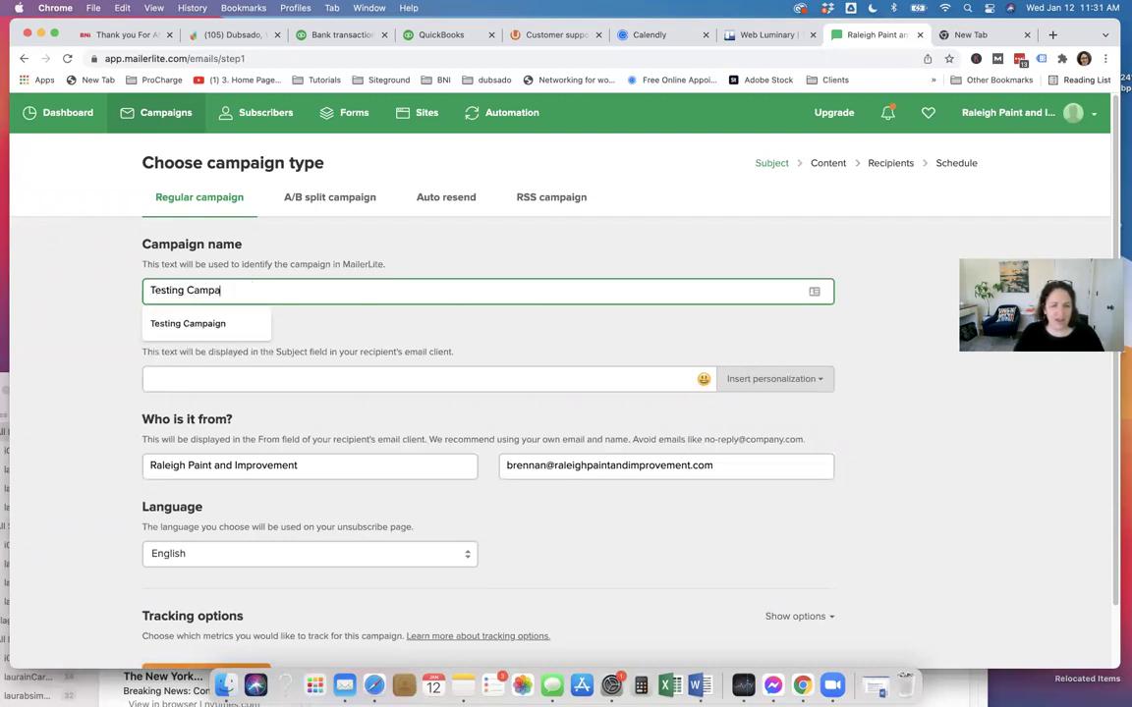
type("ing")
key("BackSpace")
key("BackSpace")
type("gn for training")
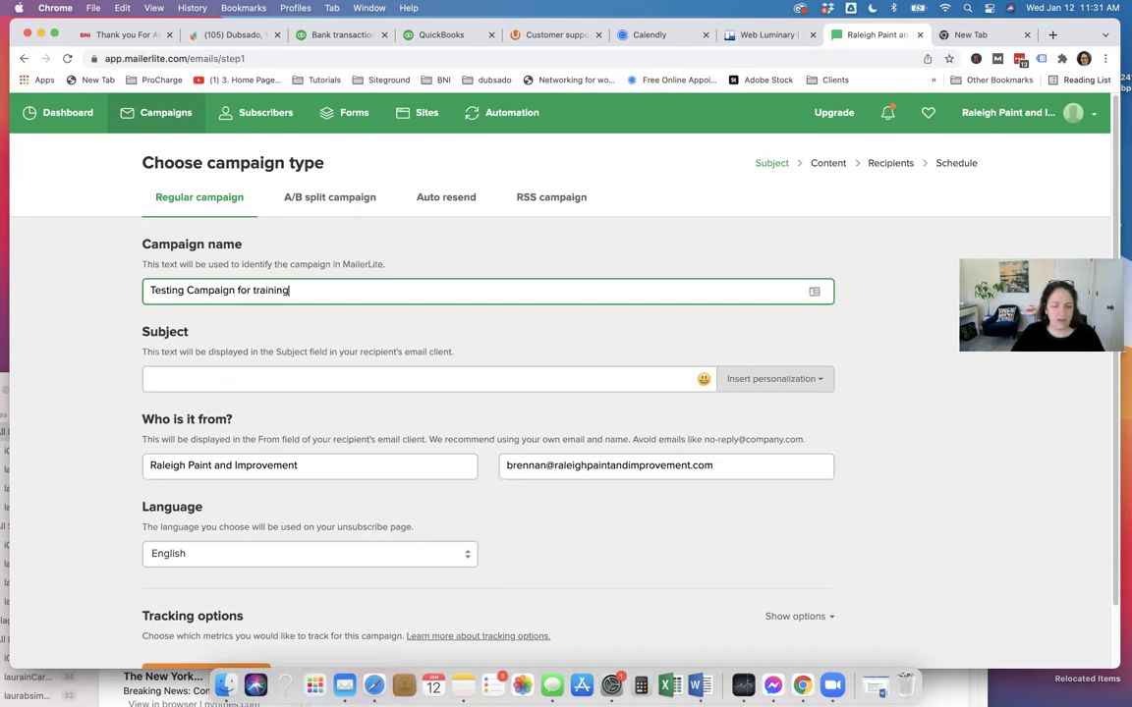
- Set the campaign subject to "Transformation you won't believe!" and continue to the email content stage
left_click(244, 375)
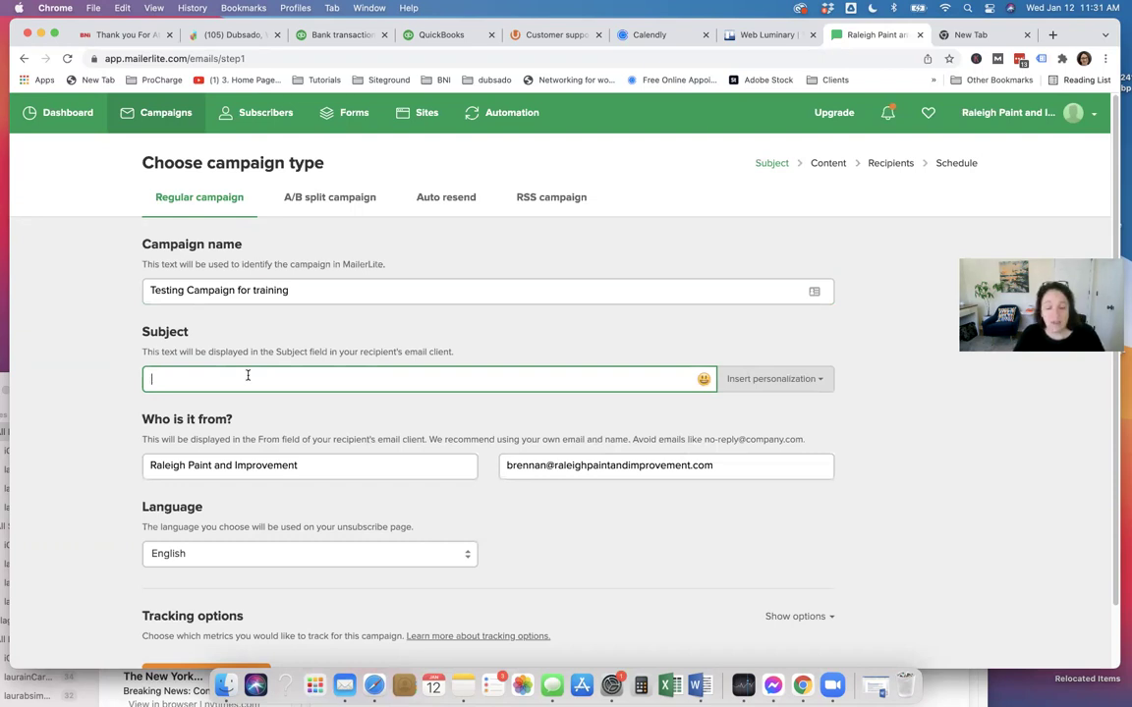
type("Tran")
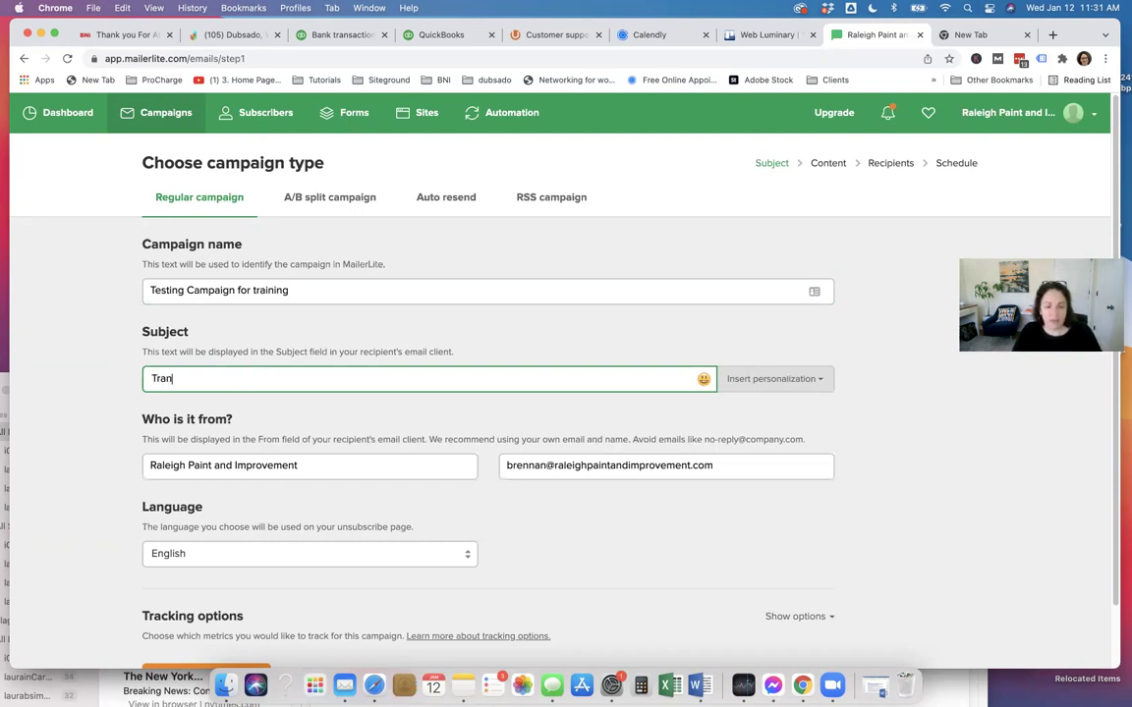
type("sformat")
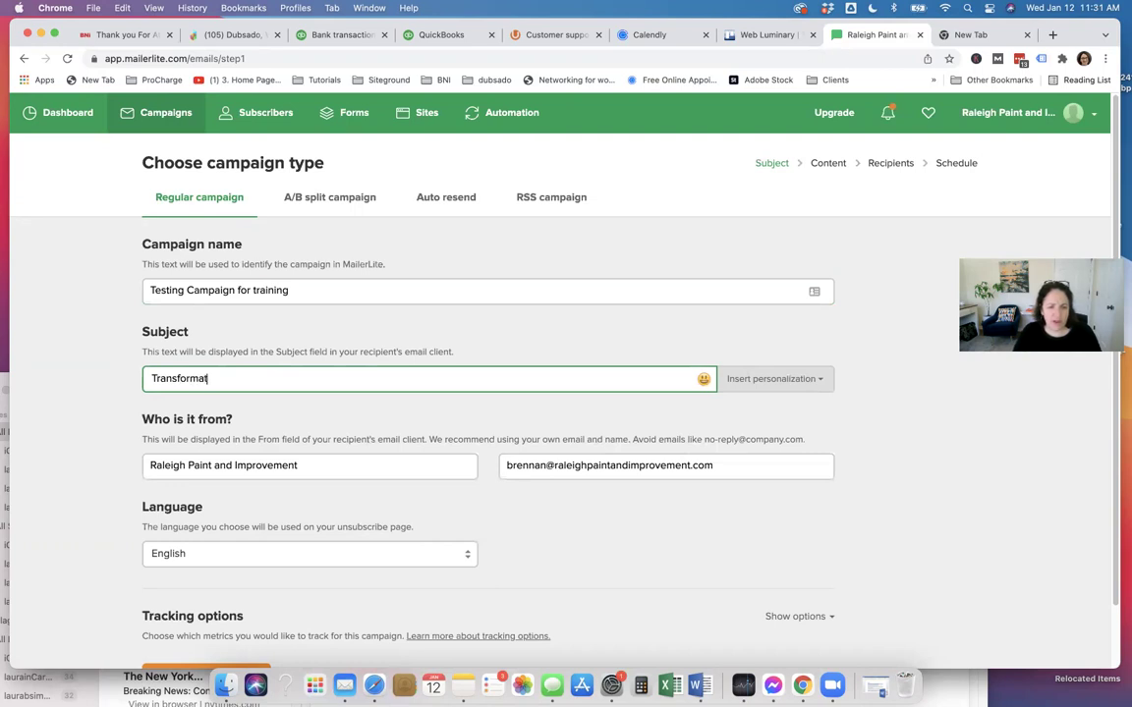
type("ion you won't believe")
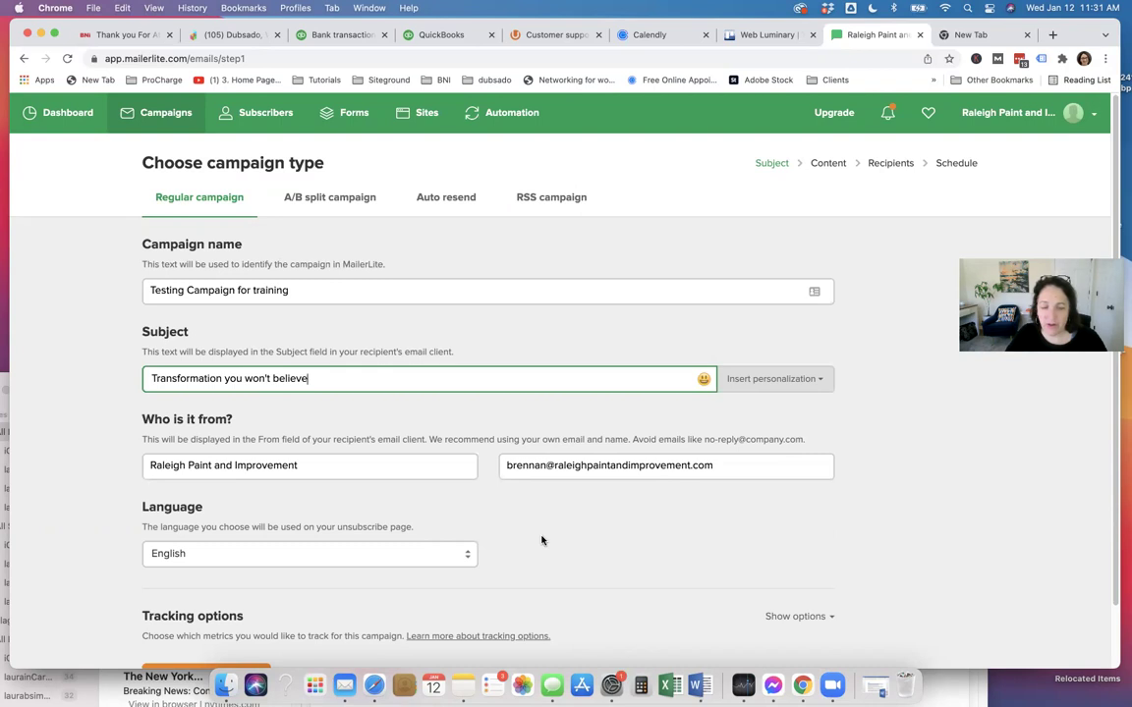
type("!")
scroll(588, 439, "down", 2)
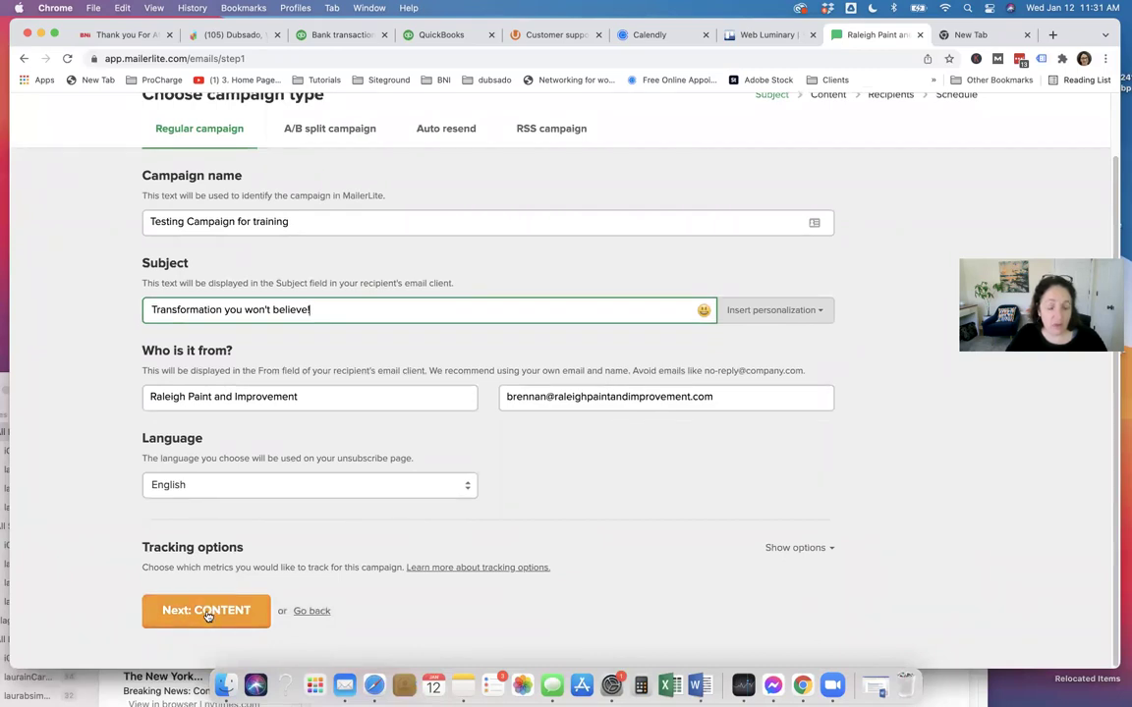
scroll(451, 502, "up", 1)
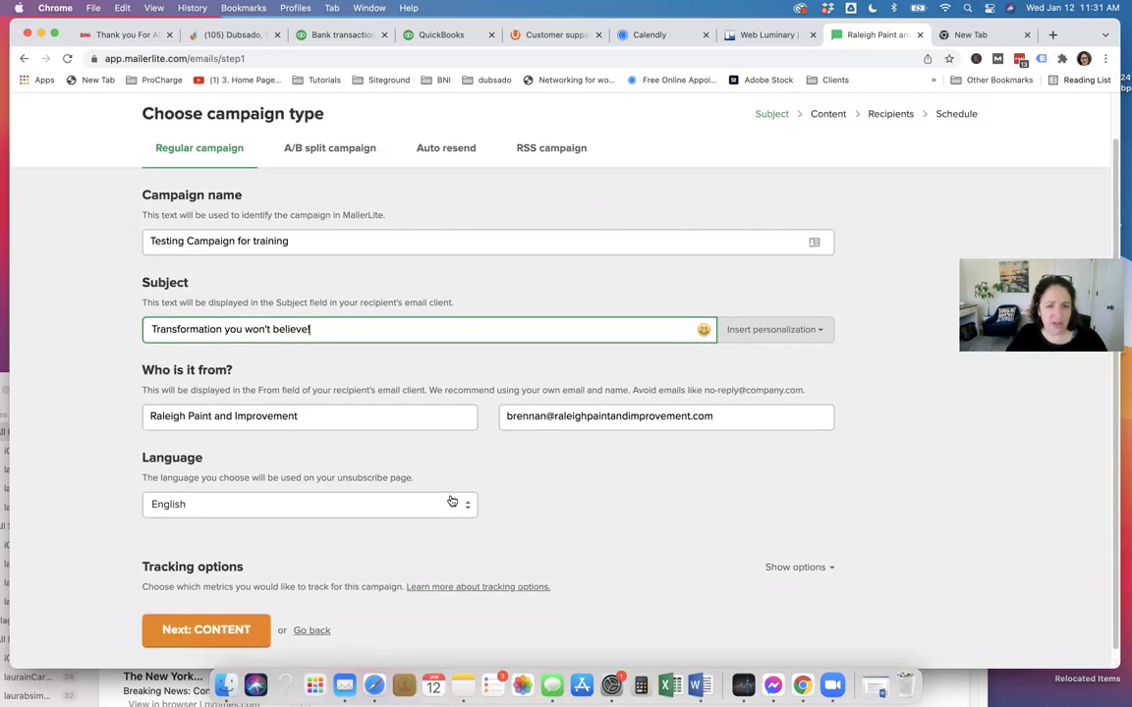
left_click(429, 328)
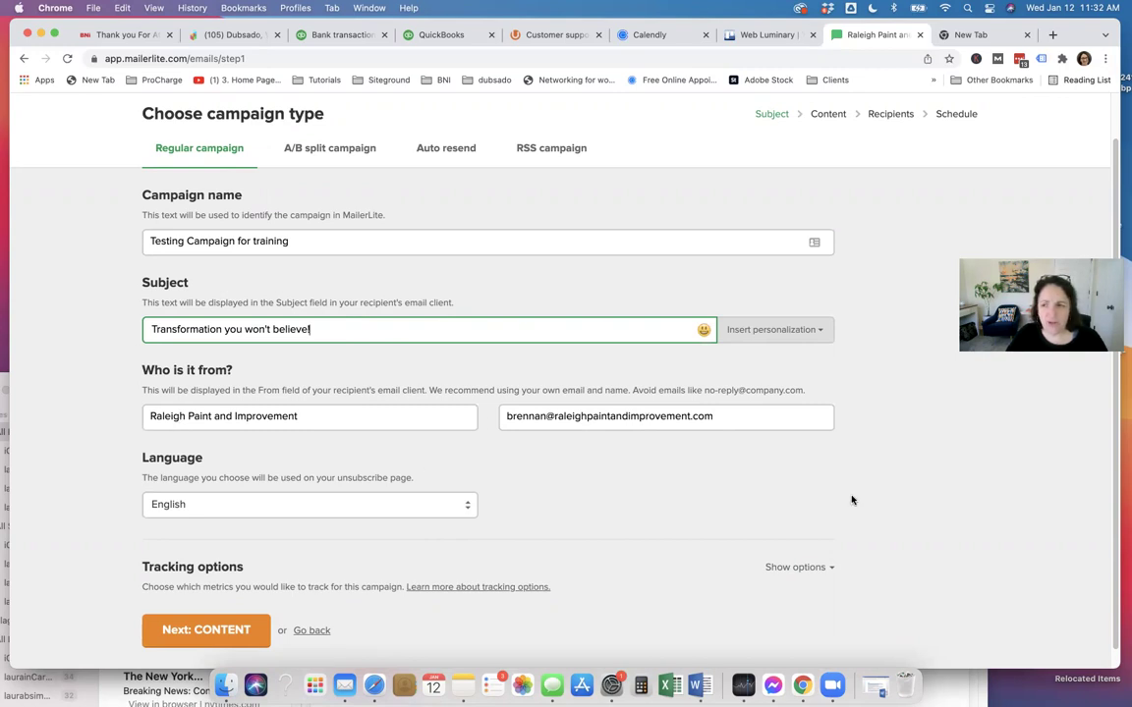
scroll(909, 507, "up", 2)
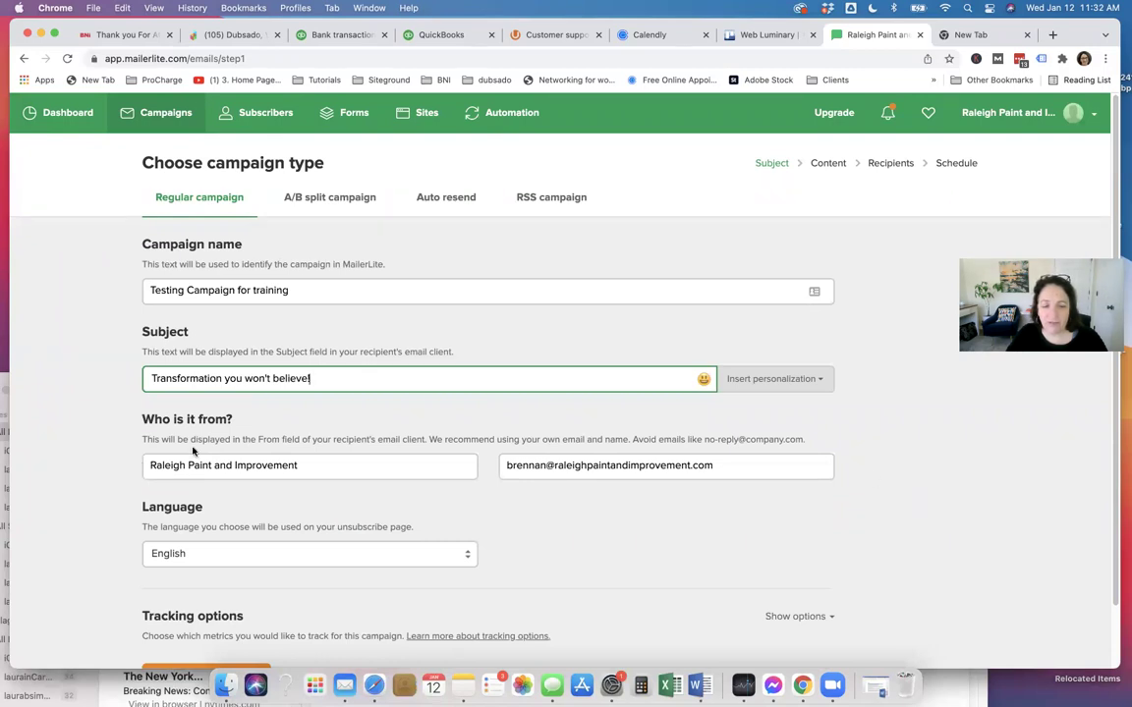
scroll(590, 590, "down", 2)
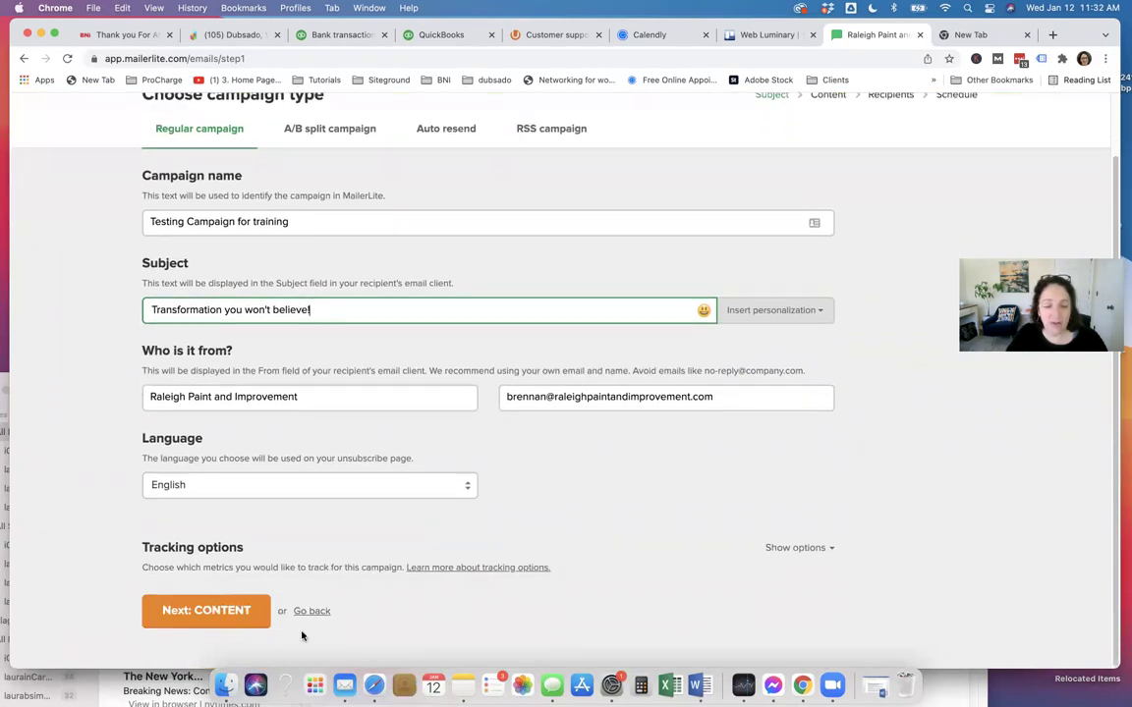
left_click(203, 612)
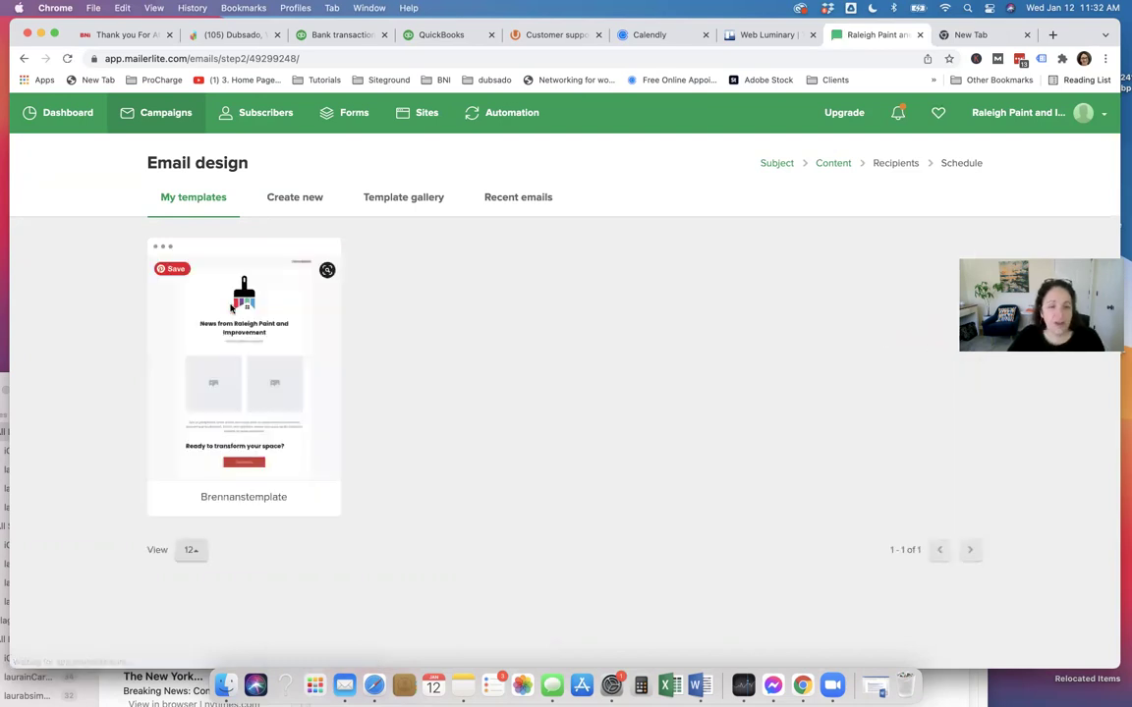
- Check the options for creating a new design, and choose the saved template with the paintbrush logo for the email
left_click(289, 202)
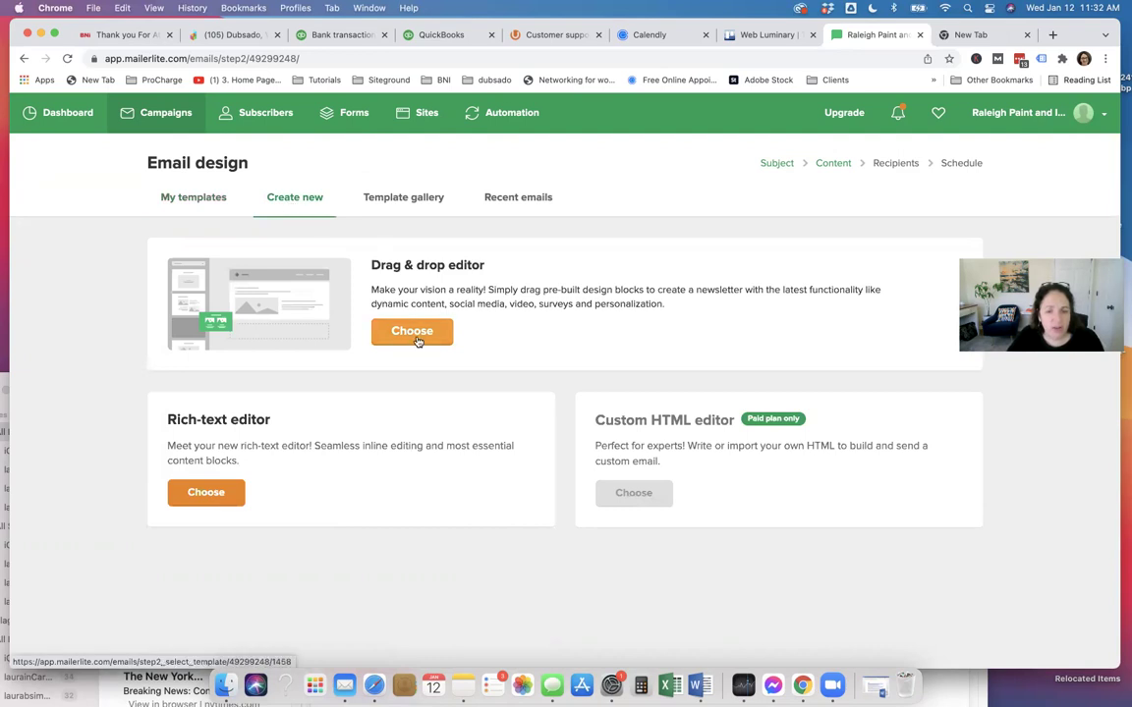
left_click(190, 201)
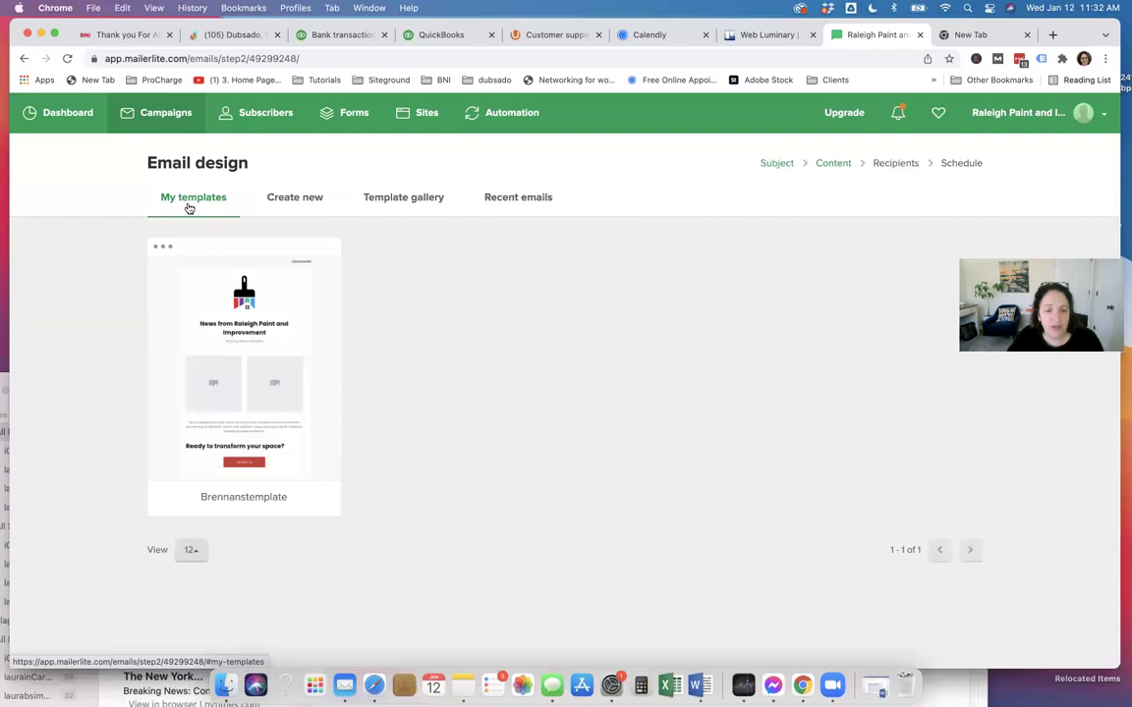
mouse_move(245, 380)
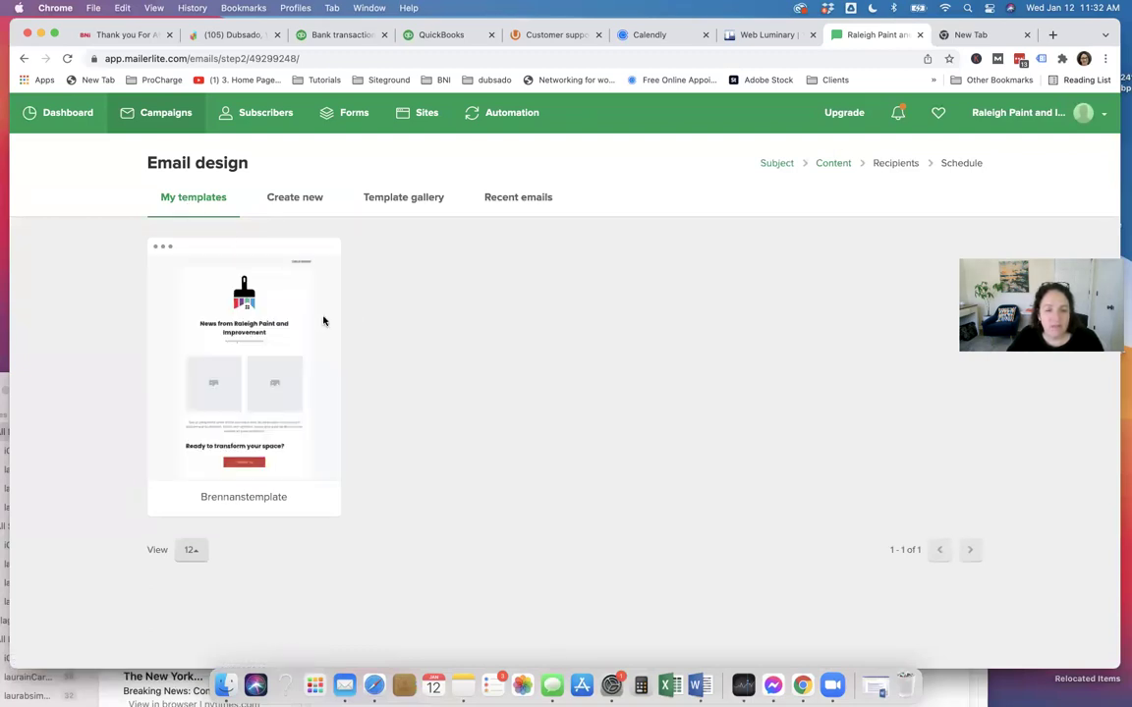
mouse_move(221, 313)
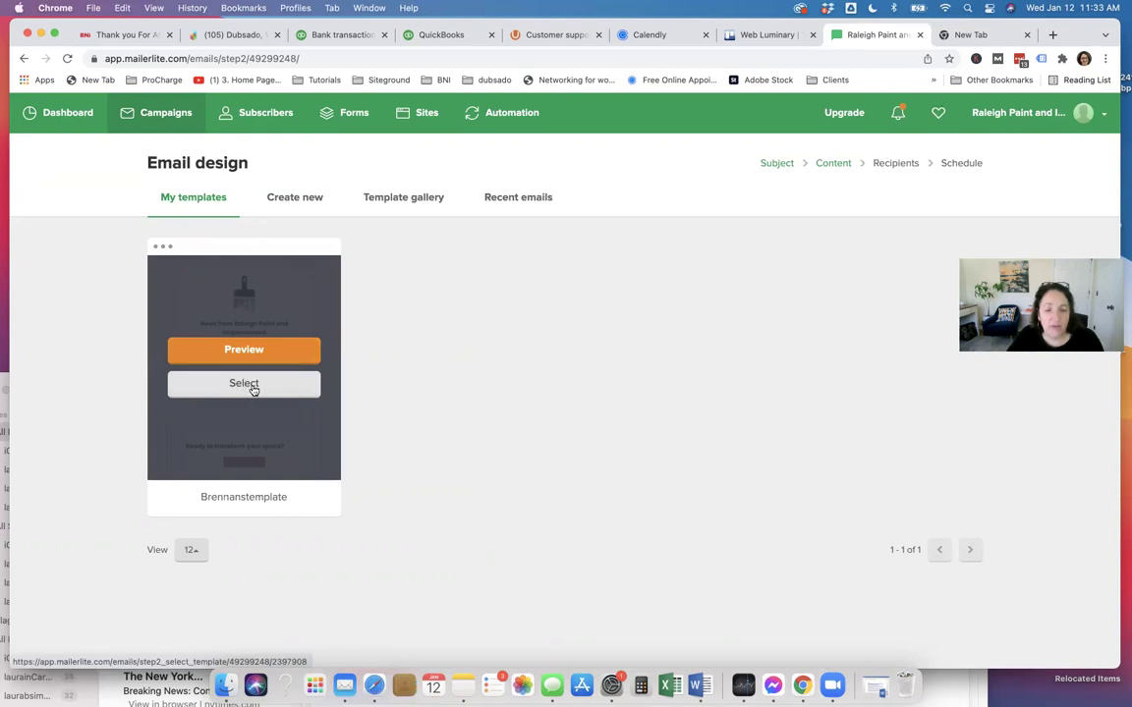
left_click(252, 384)
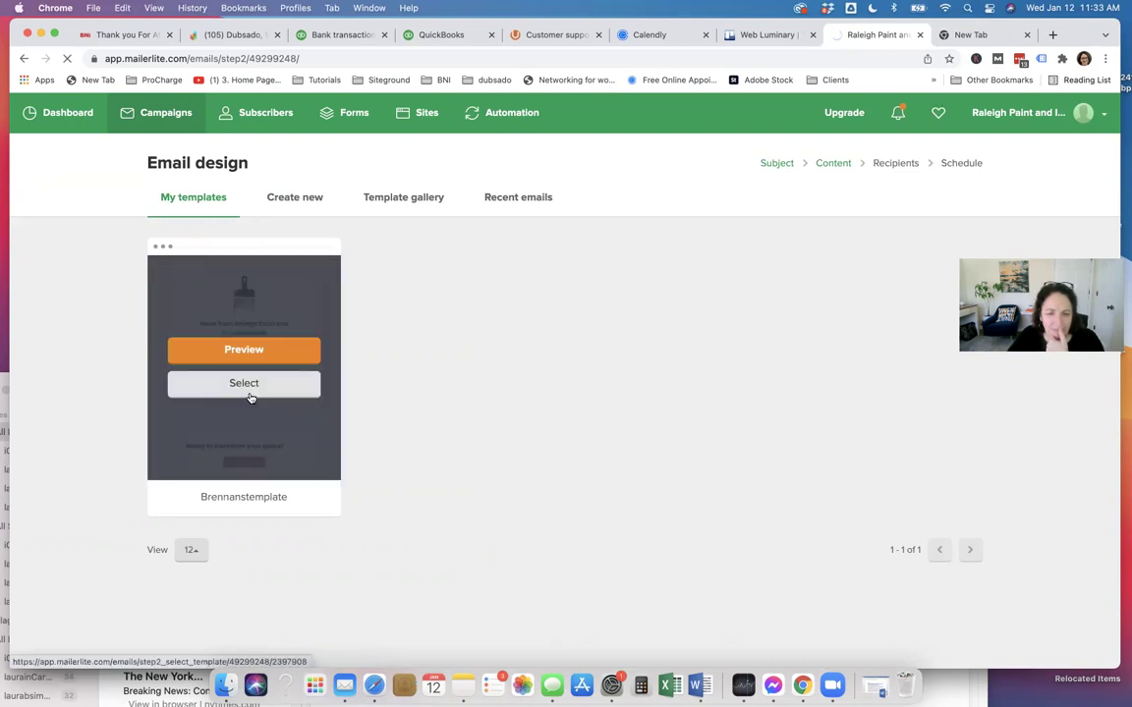
left_click(248, 386)
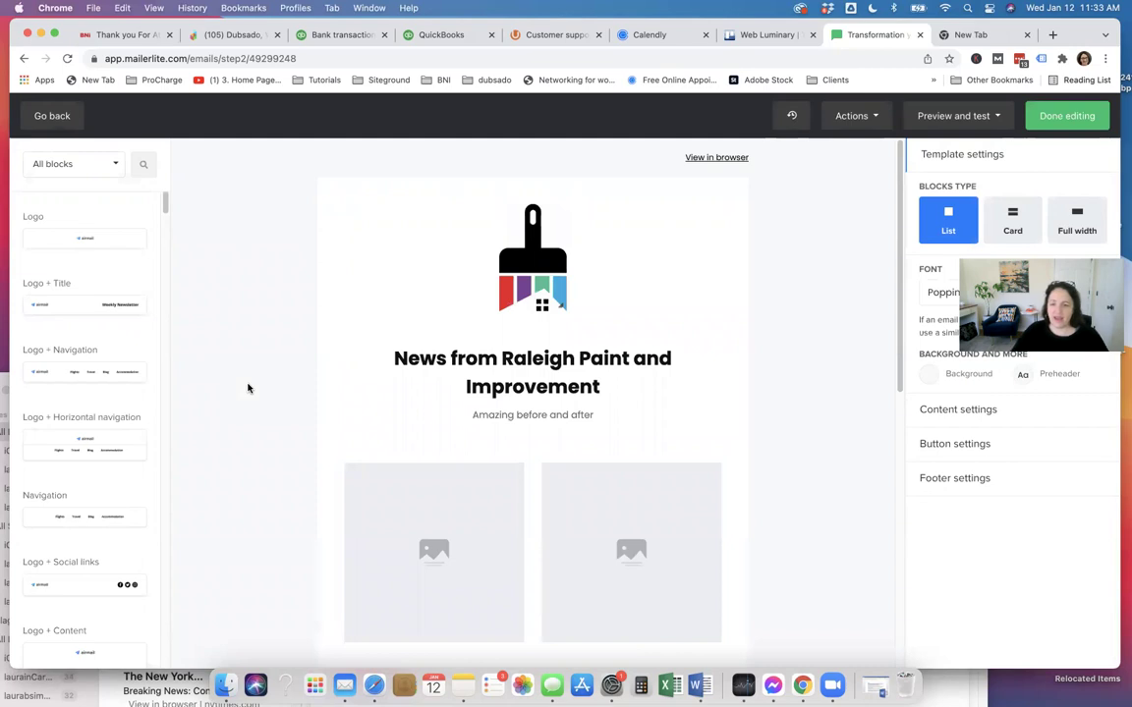
- Reduce the size of the paintbrush logo in the email's logo block
left_click(547, 253)
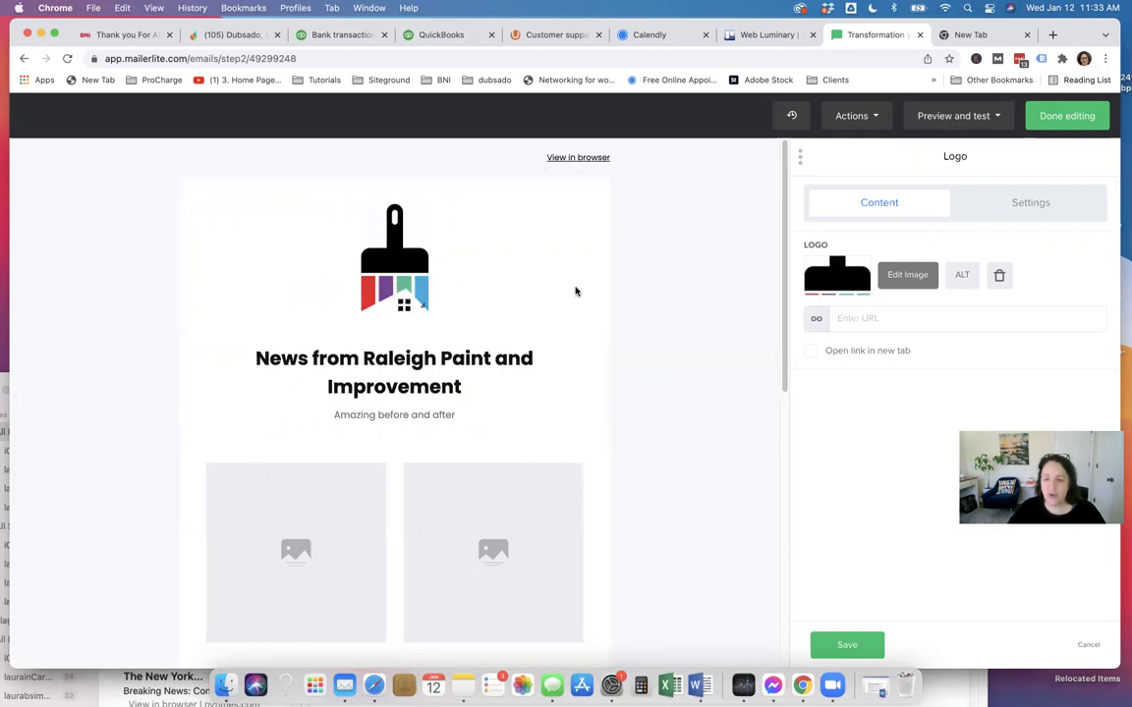
left_click_drag(422, 305, 420, 278)
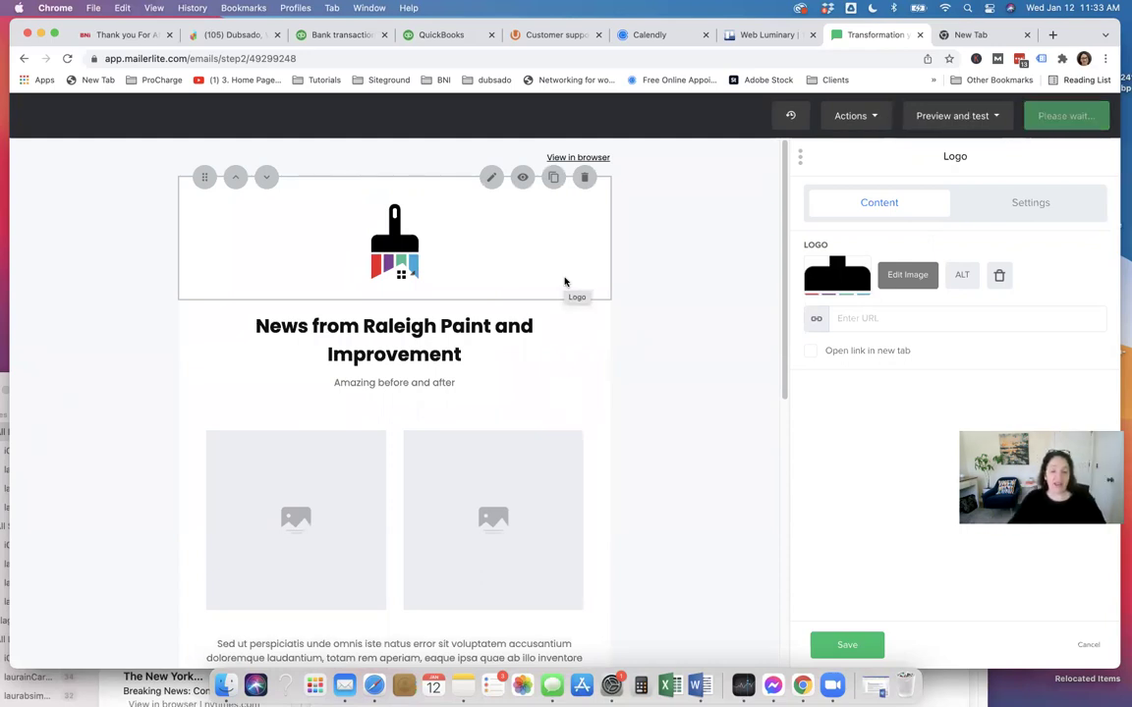
- Replace the text beneath the main heading with "A Transformation you won't believe."
left_click(333, 324)
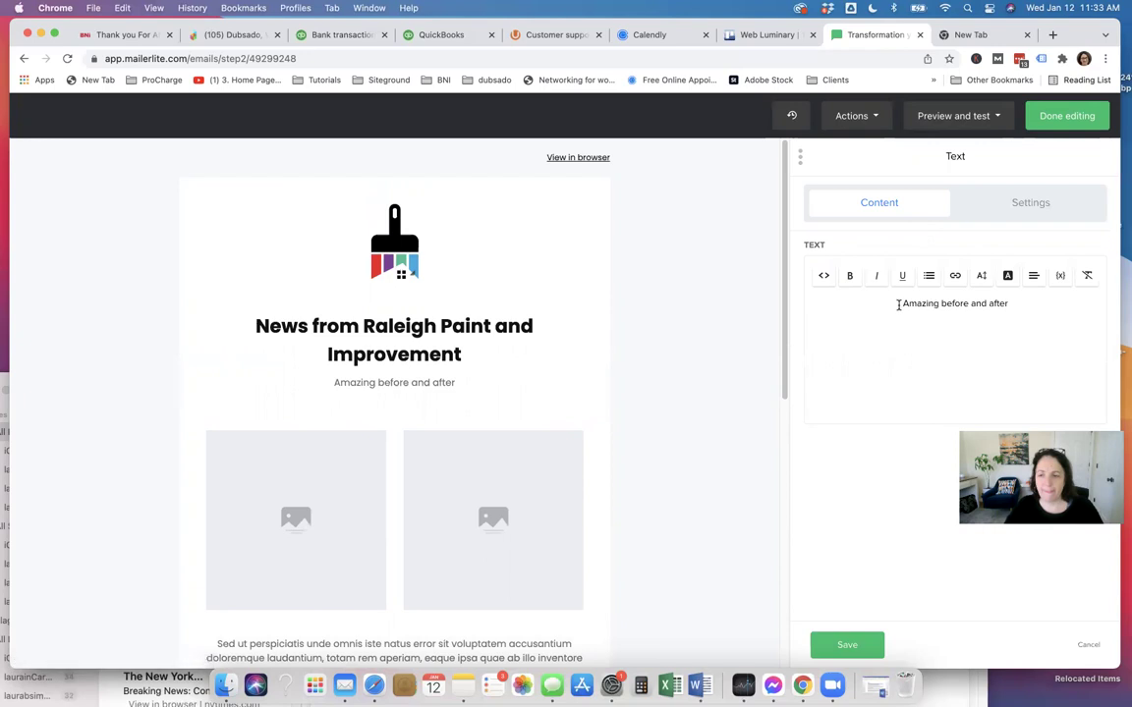
left_click_drag(898, 305, 1118, 304)
type("A")
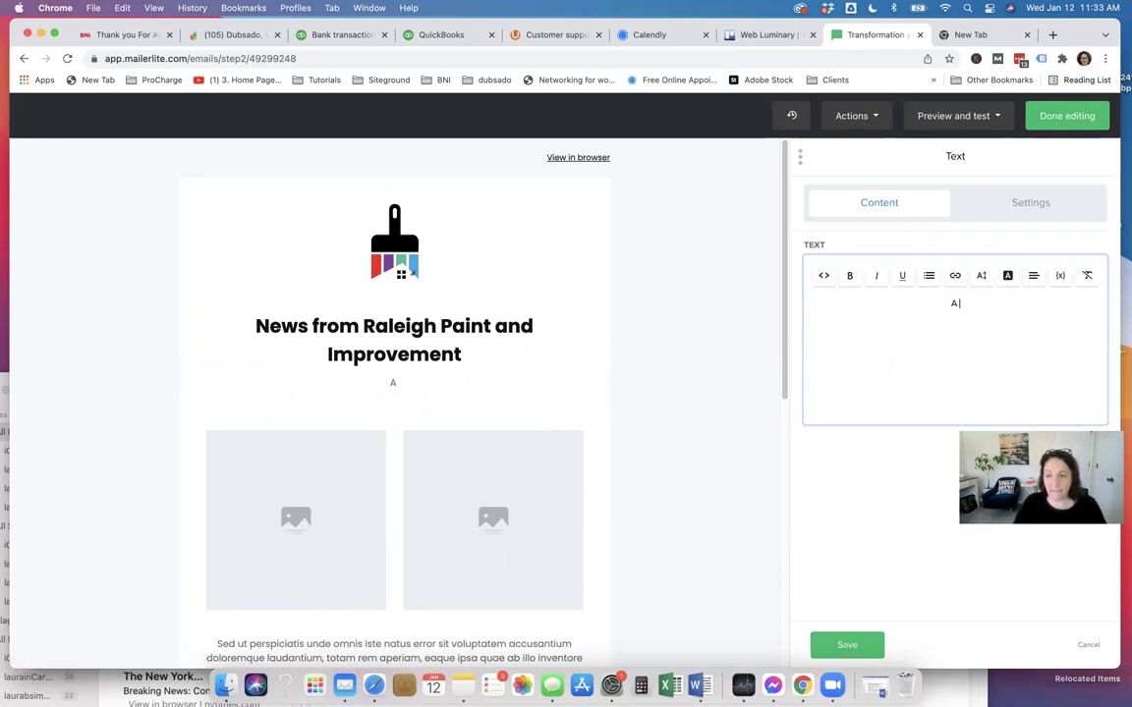
type(" Trans")
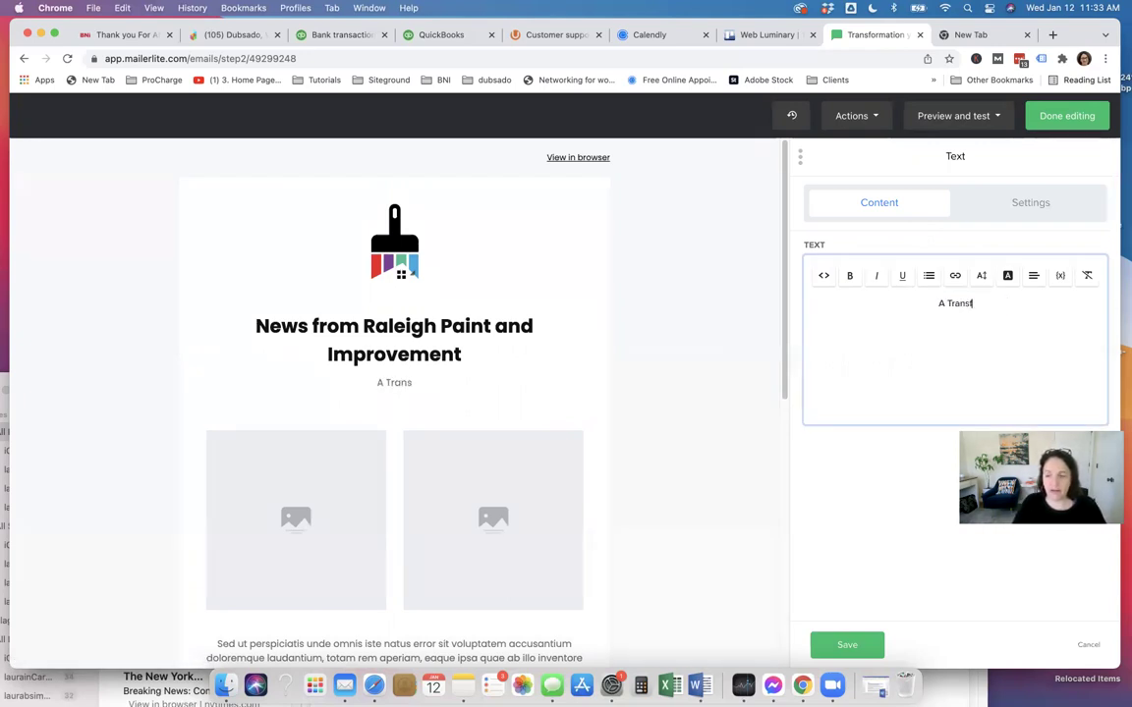
type("formatio")
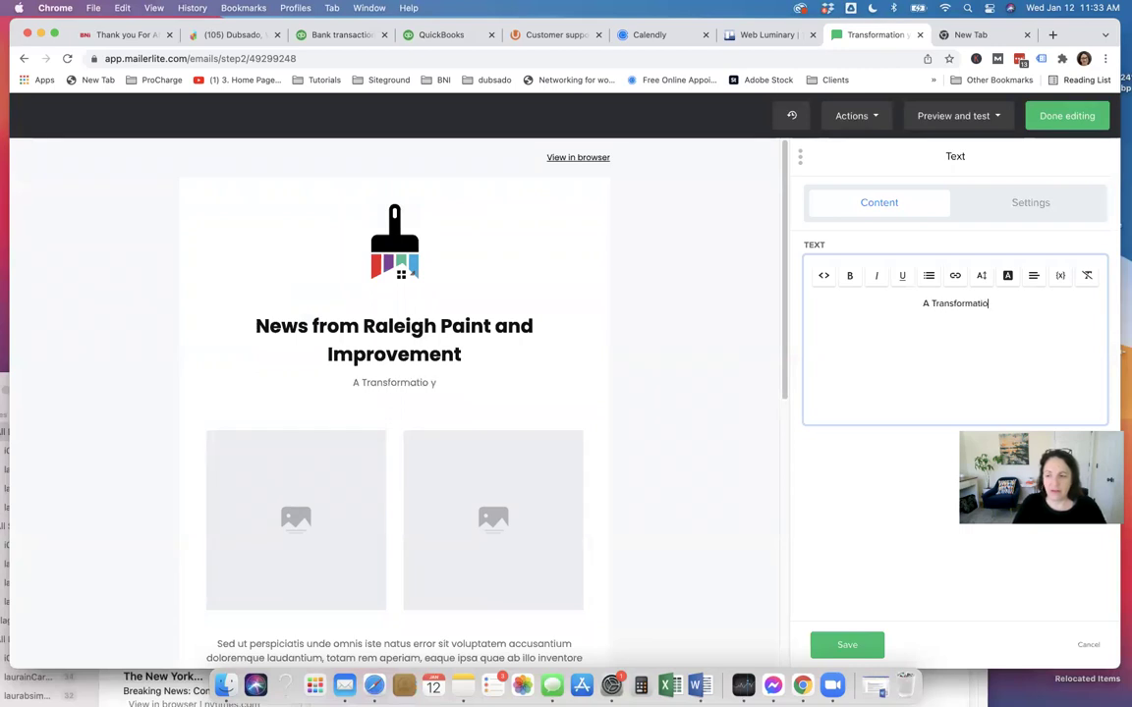
type("n you won't believe")
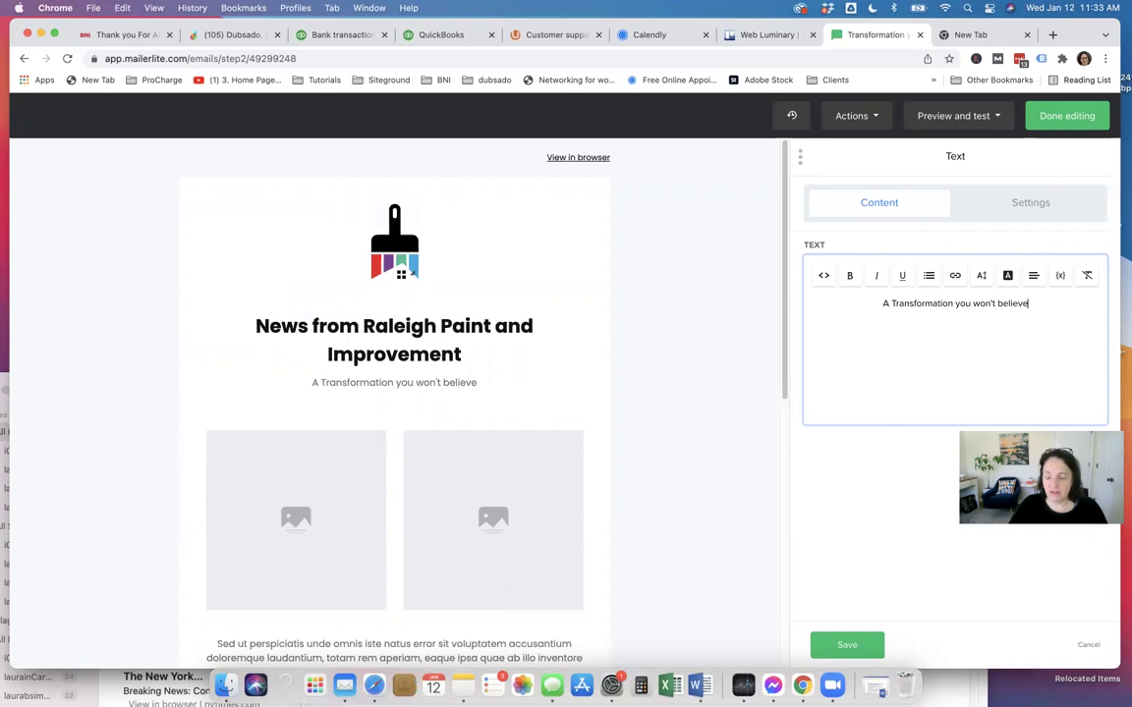
type(".")
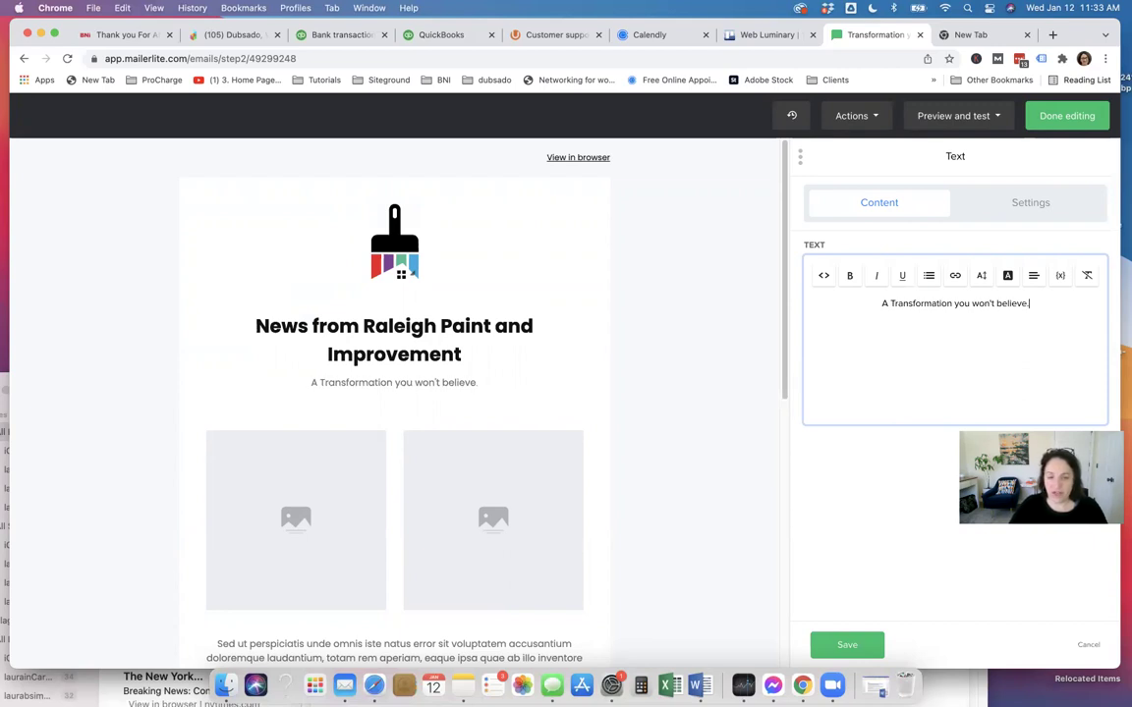
- Check the content options of the title, text and logo blocks, and return to the block library
left_click(367, 346)
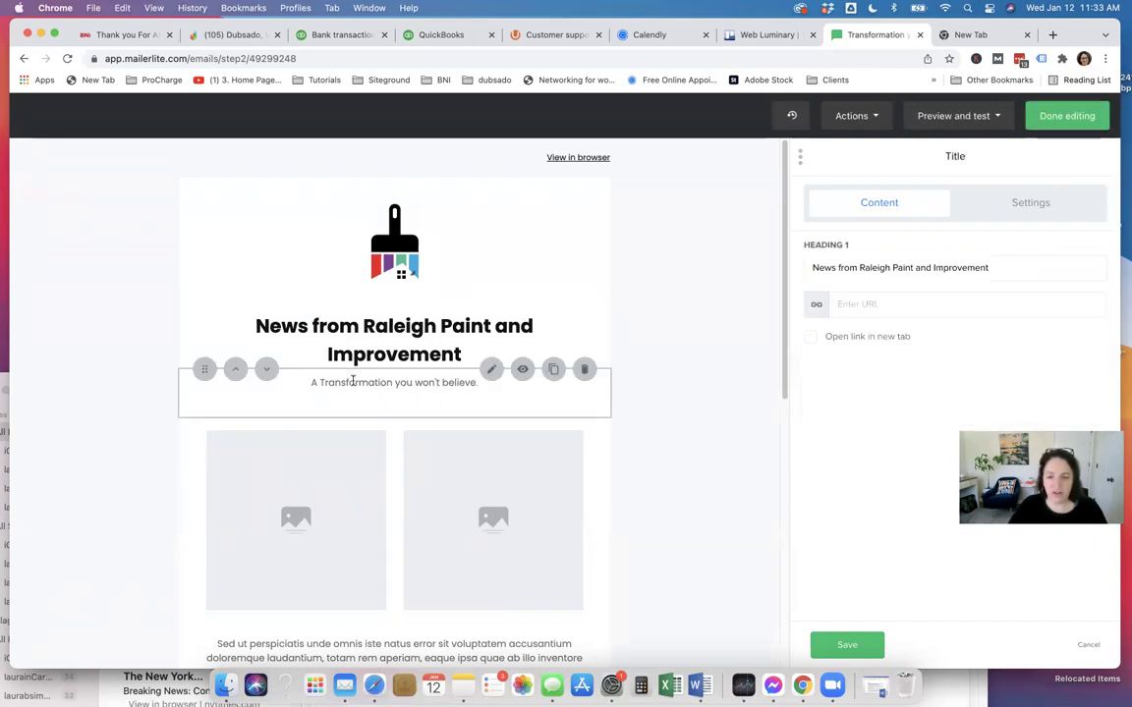
left_click(354, 374)
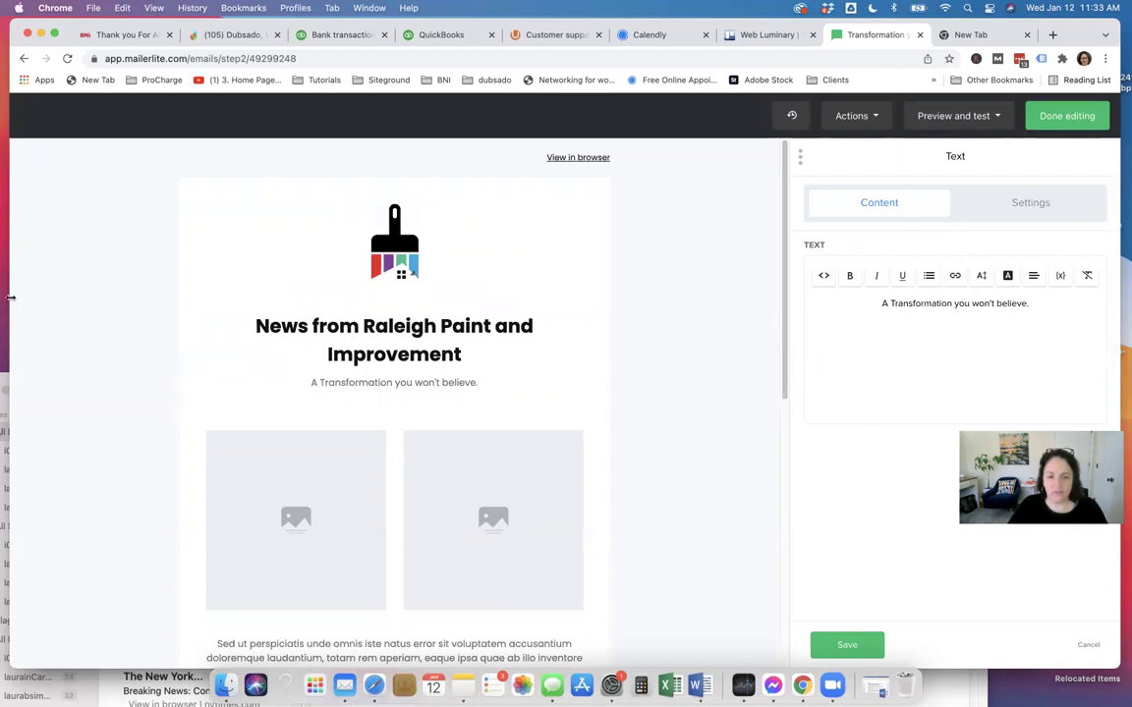
left_click(490, 257)
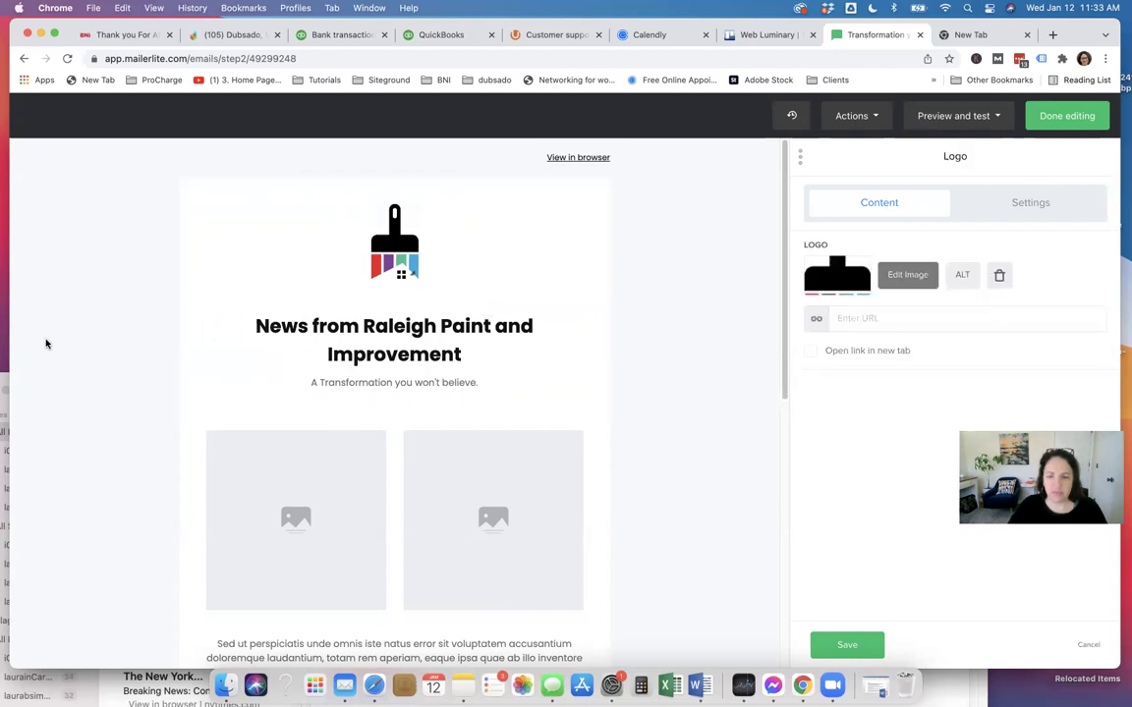
left_click(611, 550)
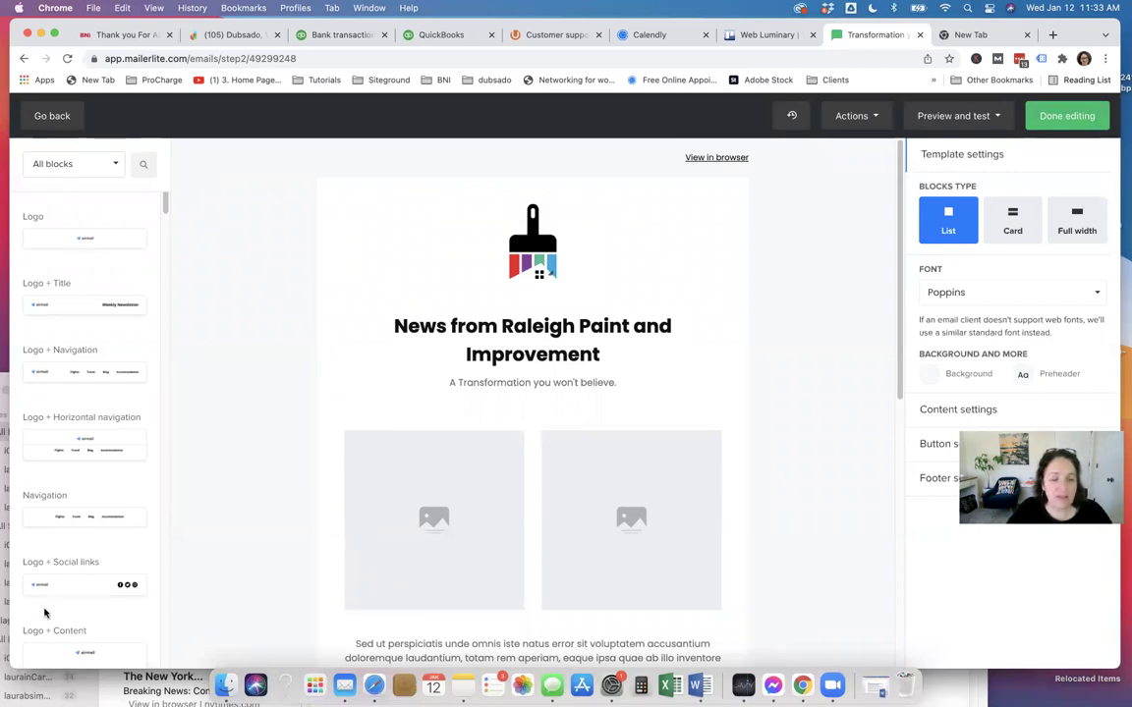
- Examine the available content blocks in the library, from logo and text through galleries, buttons, products, events and signatures
scroll(71, 450, "down", 5)
scroll(71, 452, "down", 20)
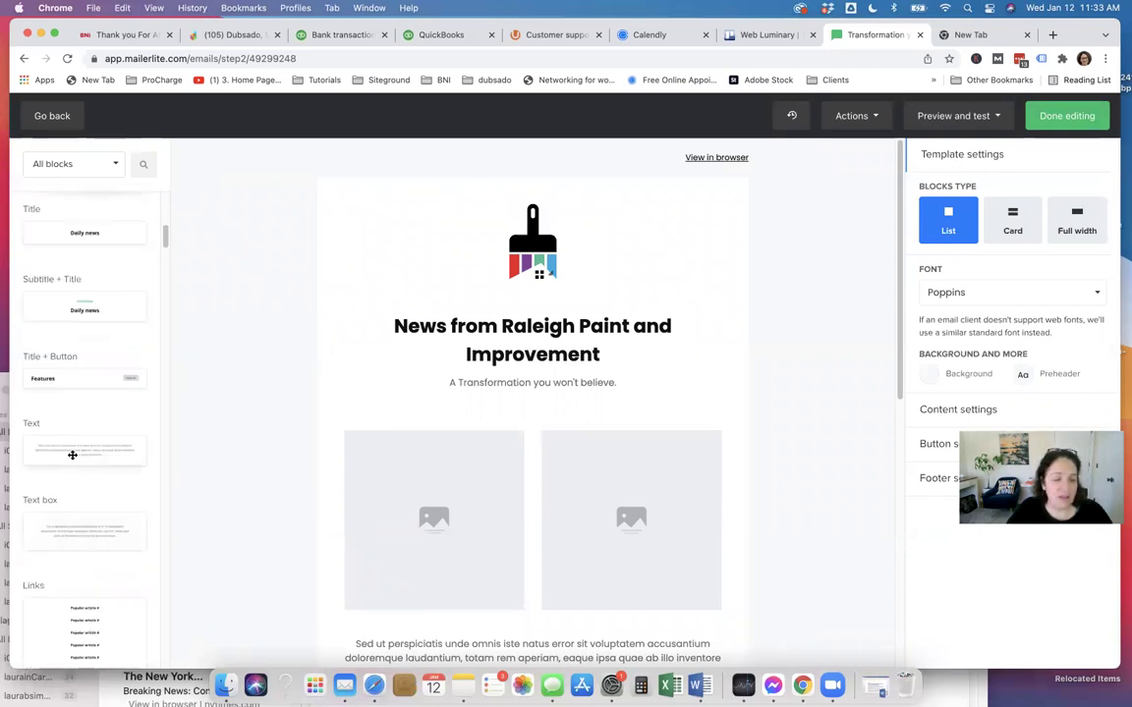
scroll(74, 456, "down", 20)
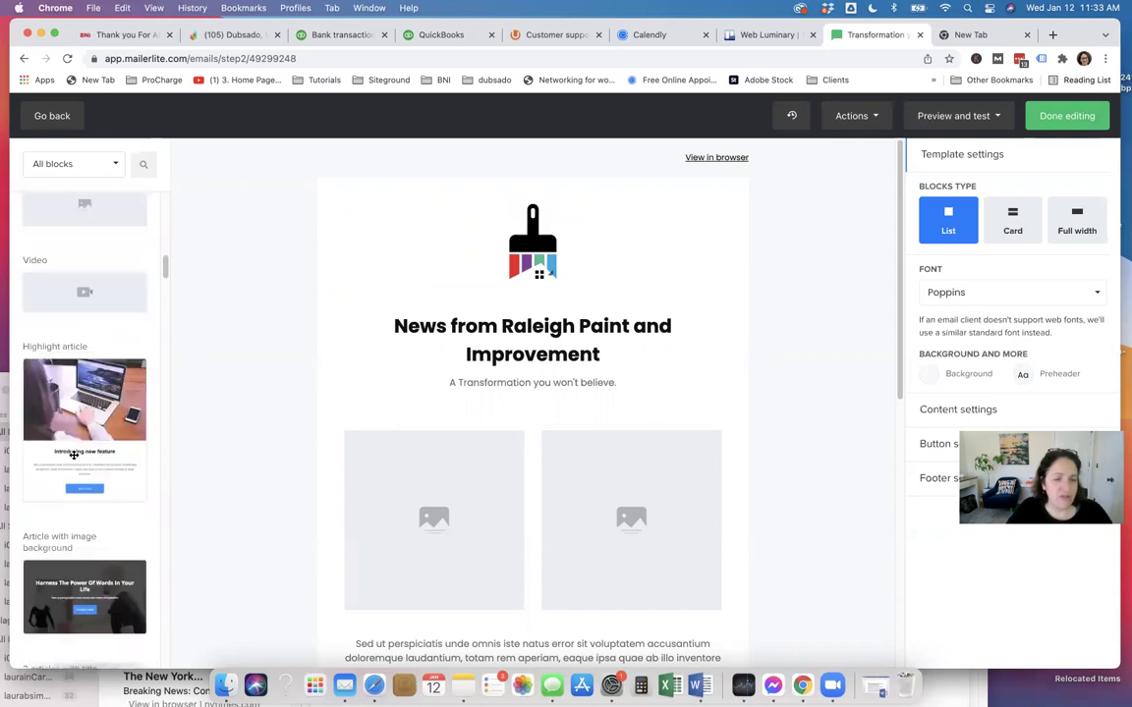
scroll(73, 458, "down", 20)
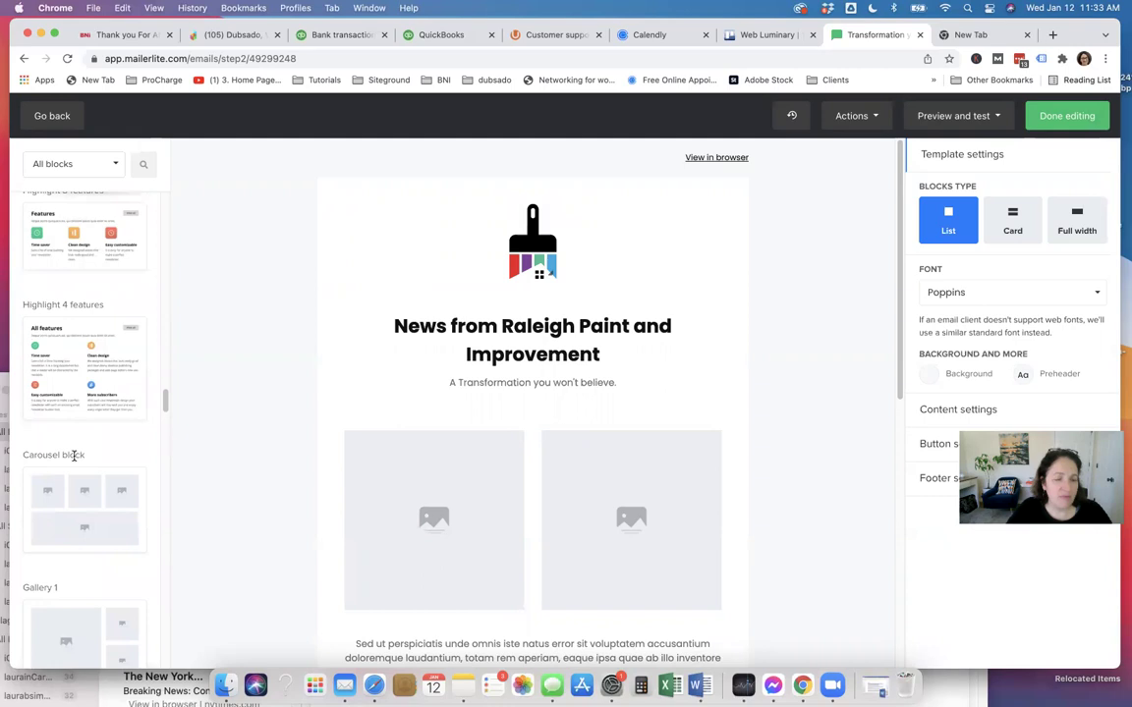
scroll(73, 454, "down", 5)
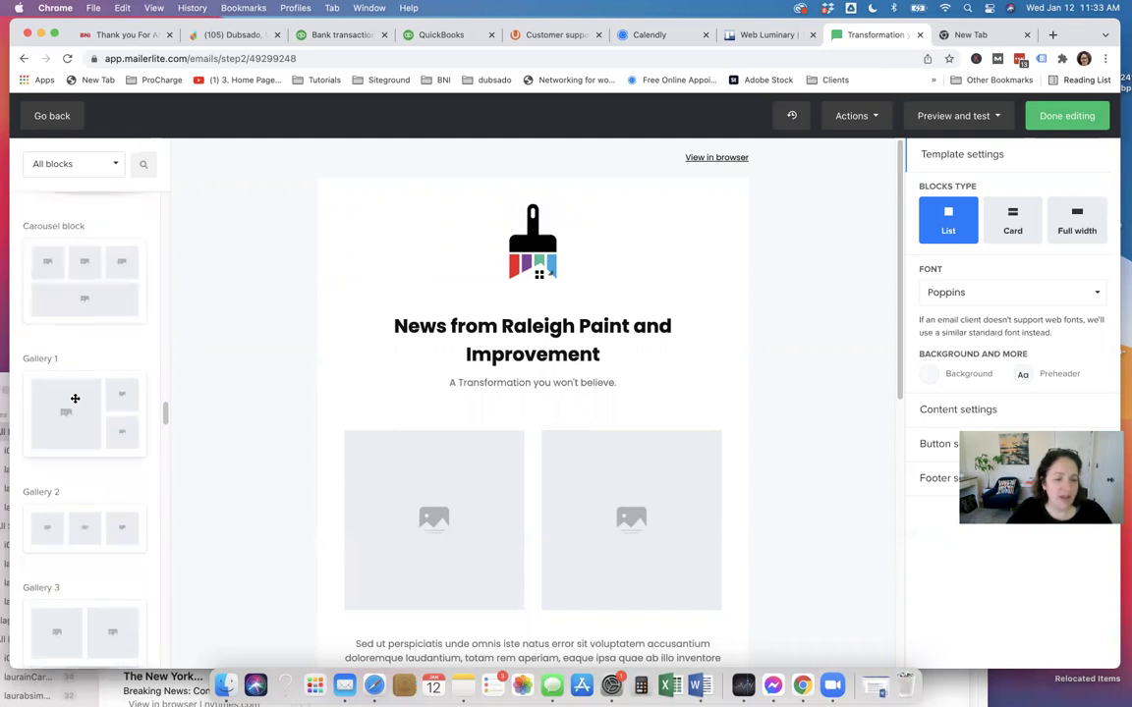
scroll(50, 344, "down", 2)
scroll(59, 314, "up", 2)
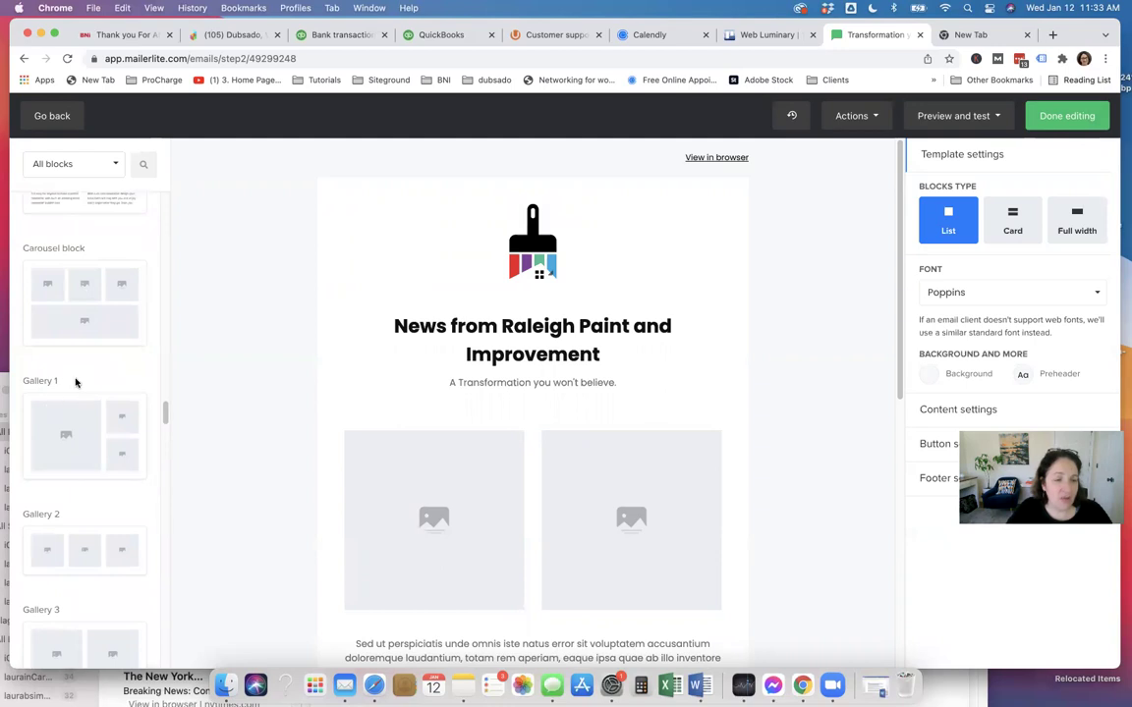
scroll(74, 381, "down", 8)
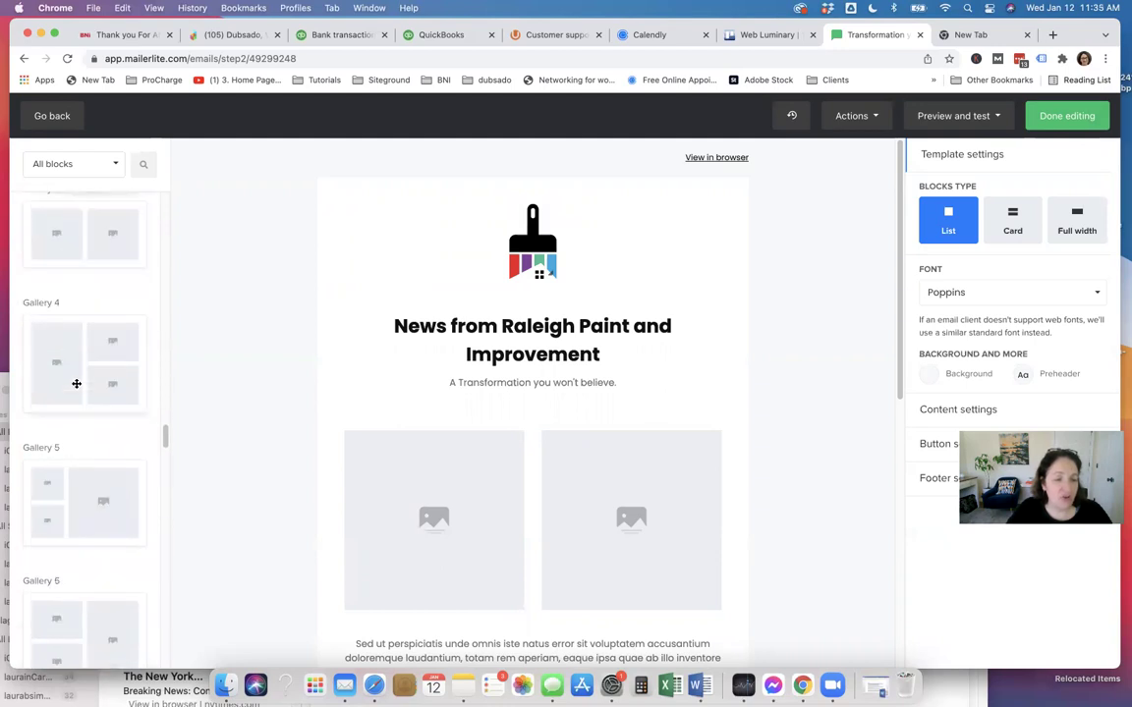
scroll(77, 383, "down", 3)
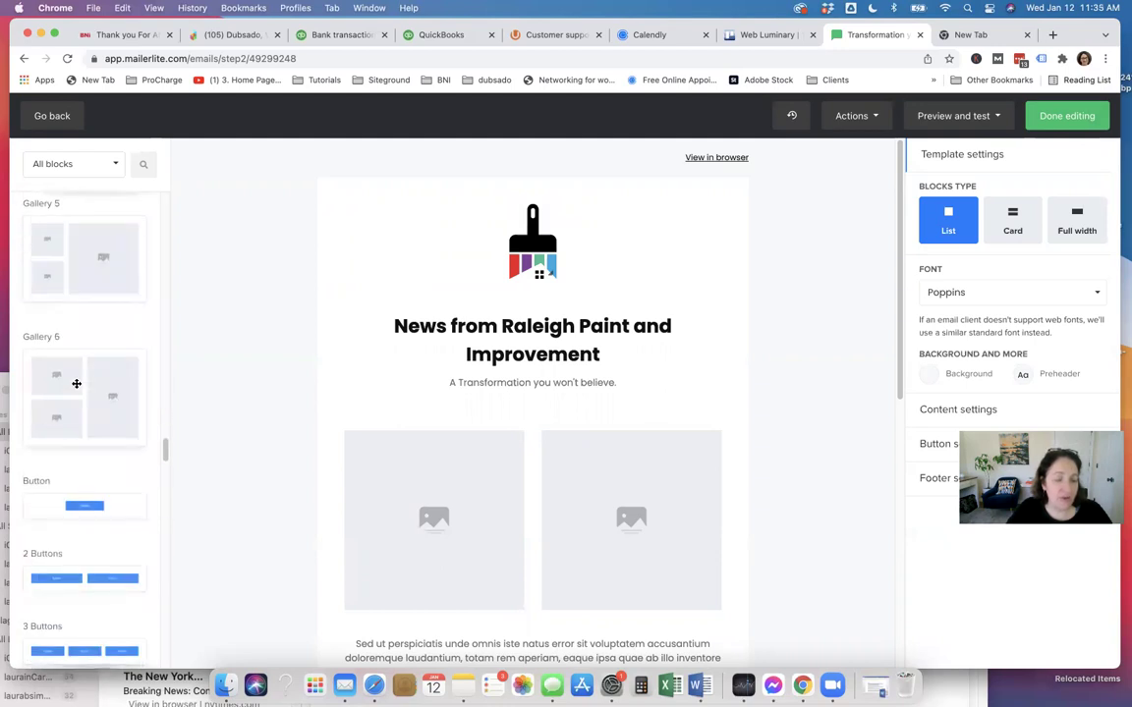
scroll(77, 383, "up", 3)
scroll(77, 383, "up", 3)
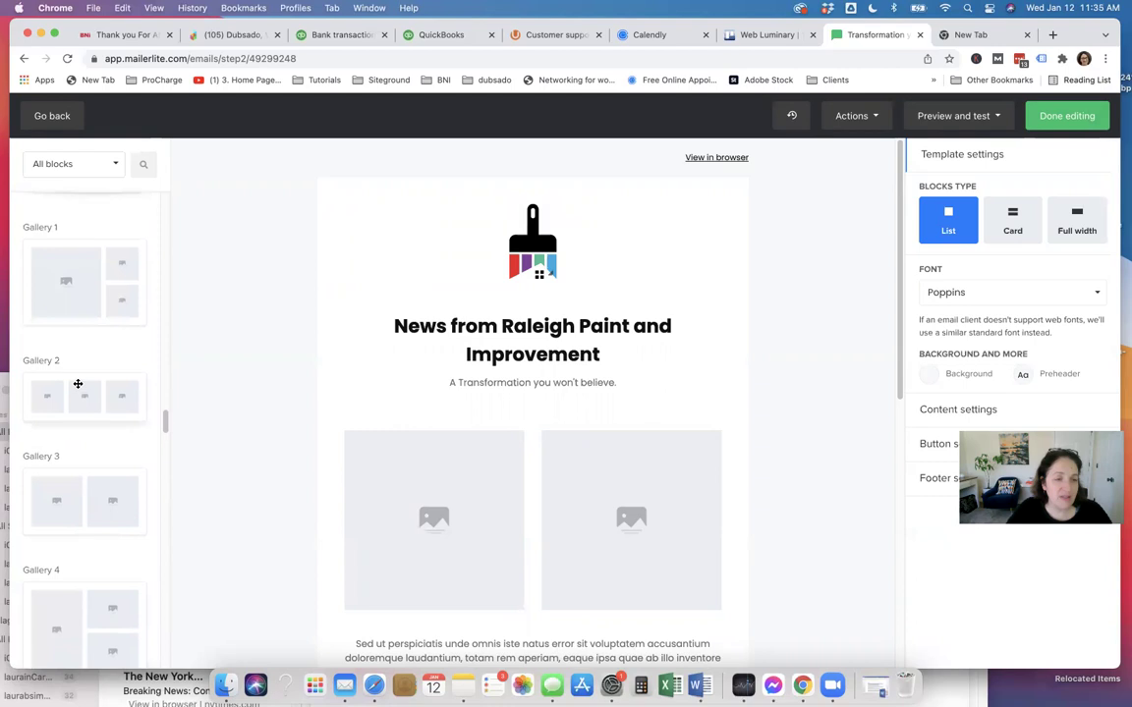
scroll(77, 384, "up", 3)
scroll(65, 495, "down", 12)
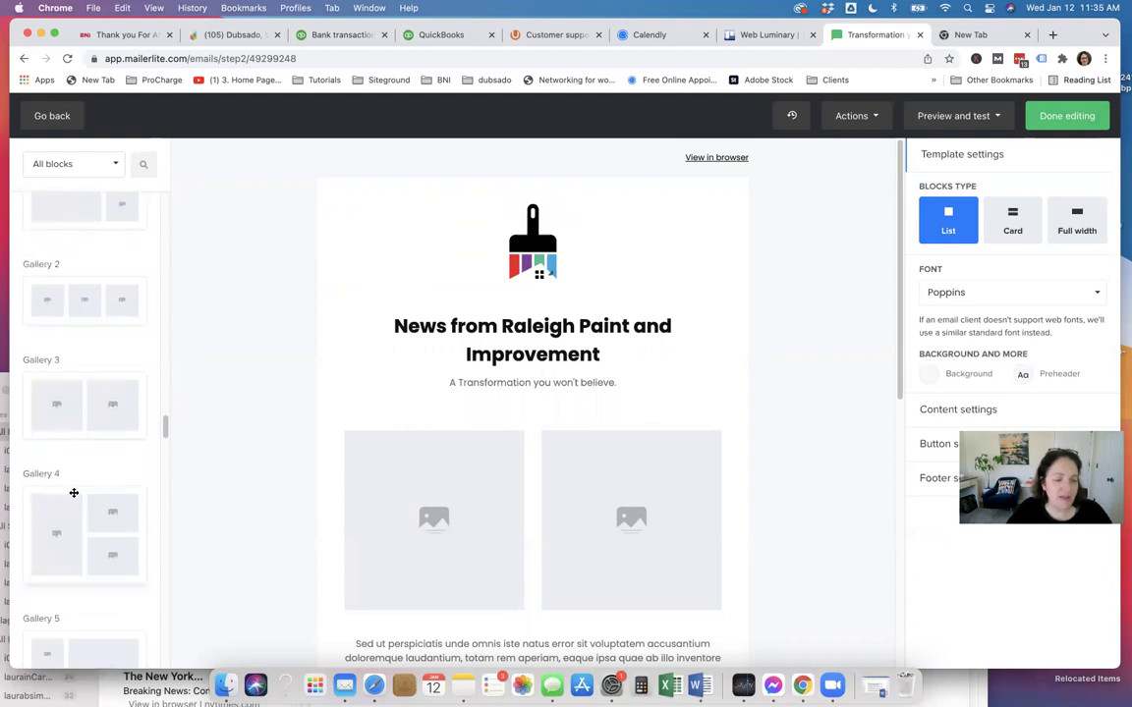
scroll(74, 496, "down", 2)
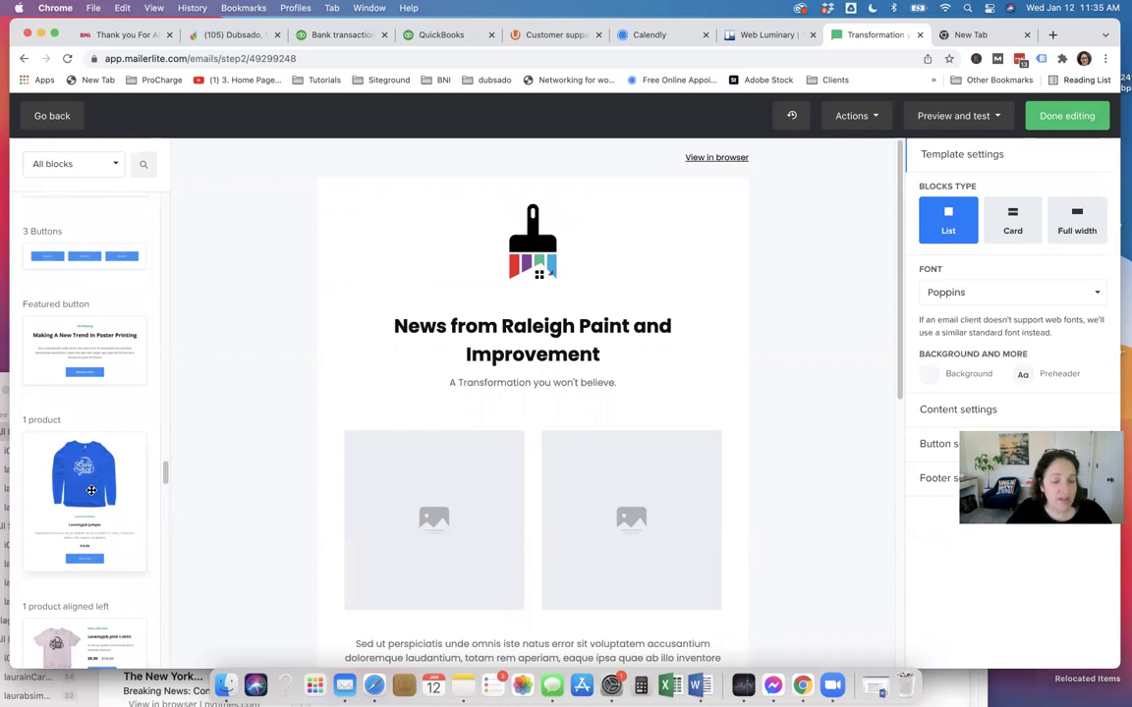
scroll(92, 490, "down", 10)
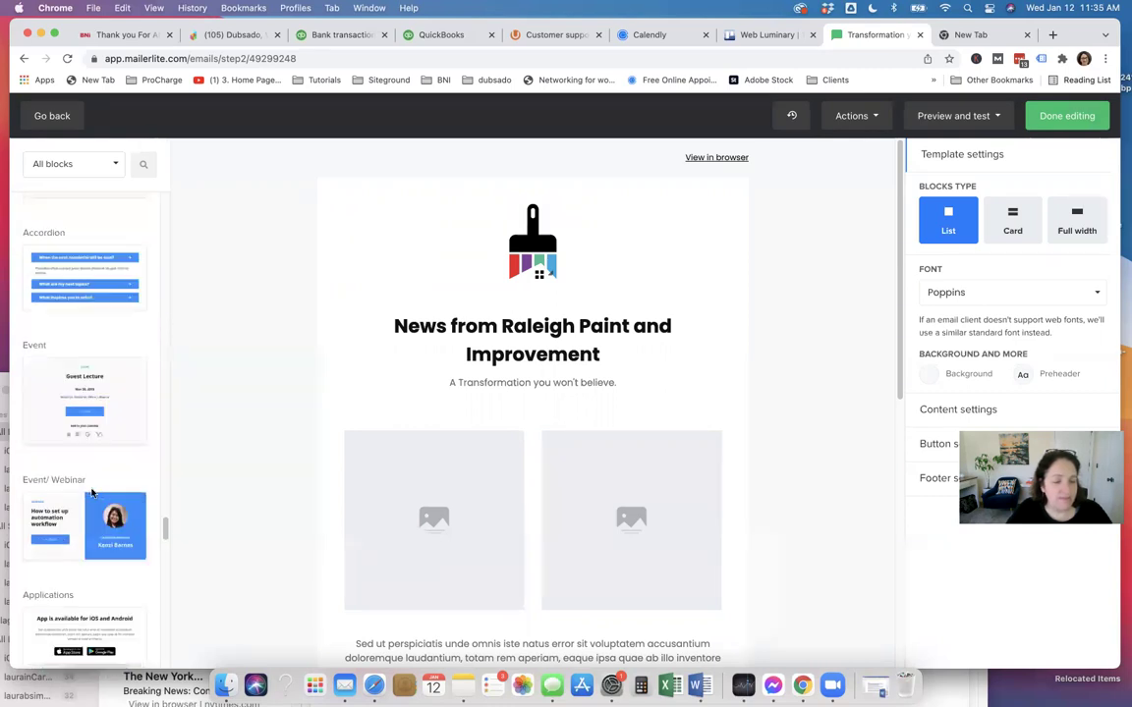
scroll(49, 472, "down", 8)
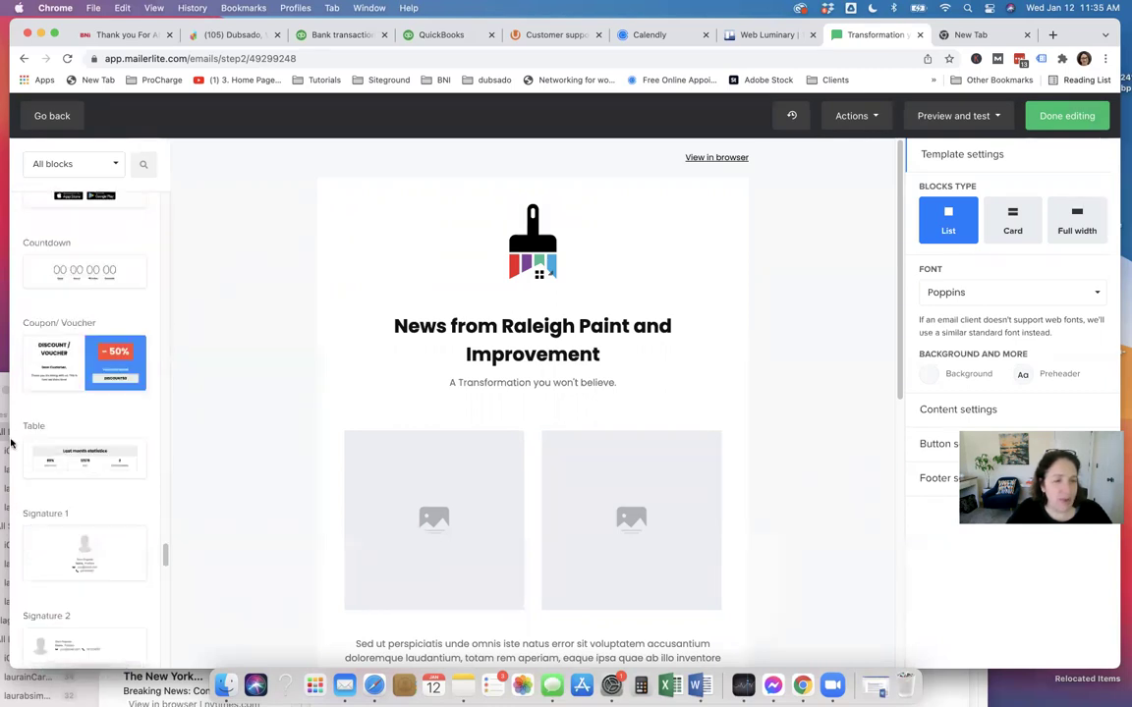
- Filter the block library by Buttons, Header, and Social and sharing in turn to view each category
left_click(118, 165)
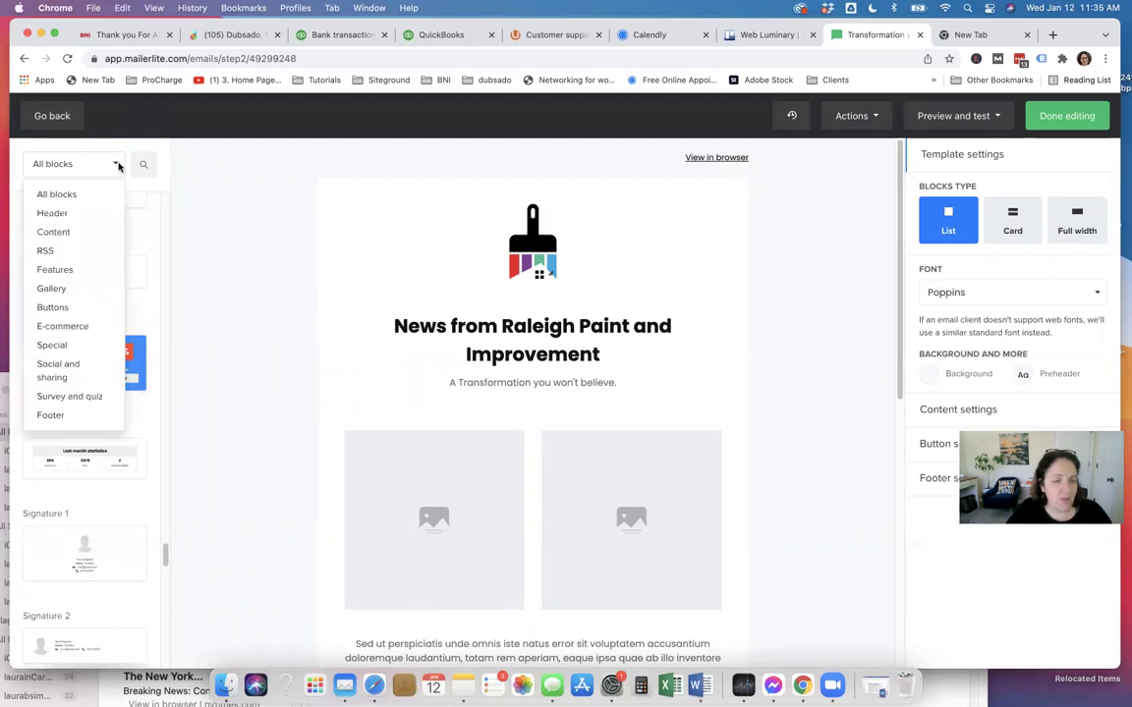
left_click(56, 309)
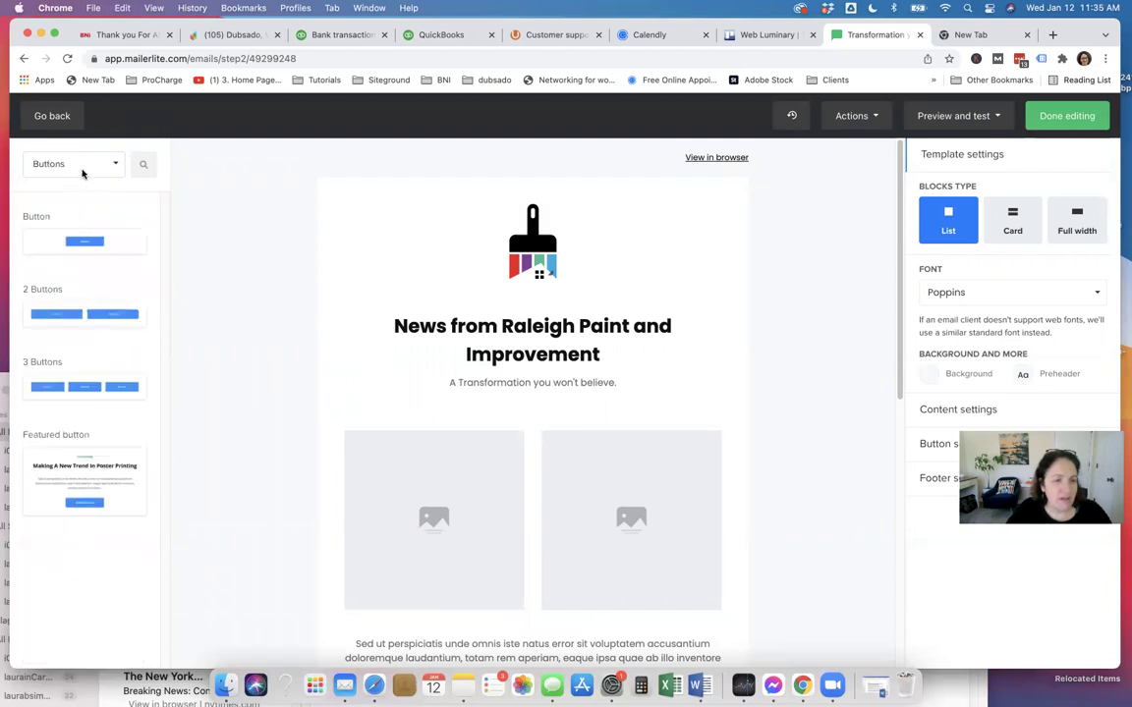
left_click(82, 172)
left_click(79, 213)
left_click(88, 169)
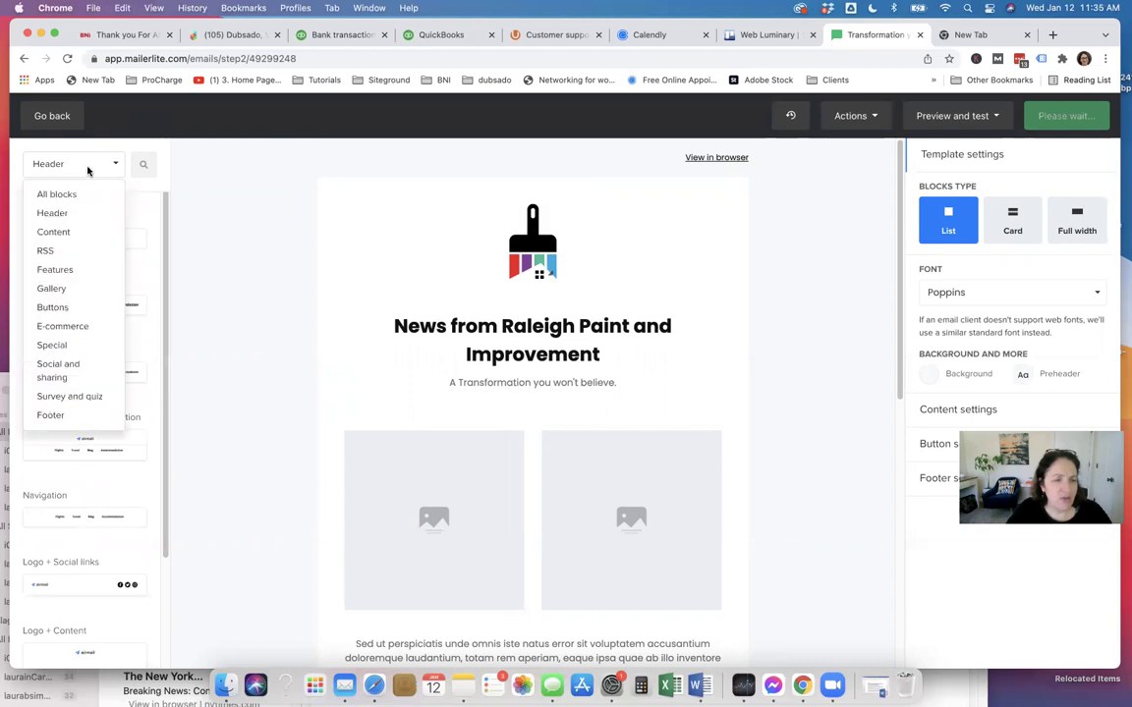
left_click(67, 372)
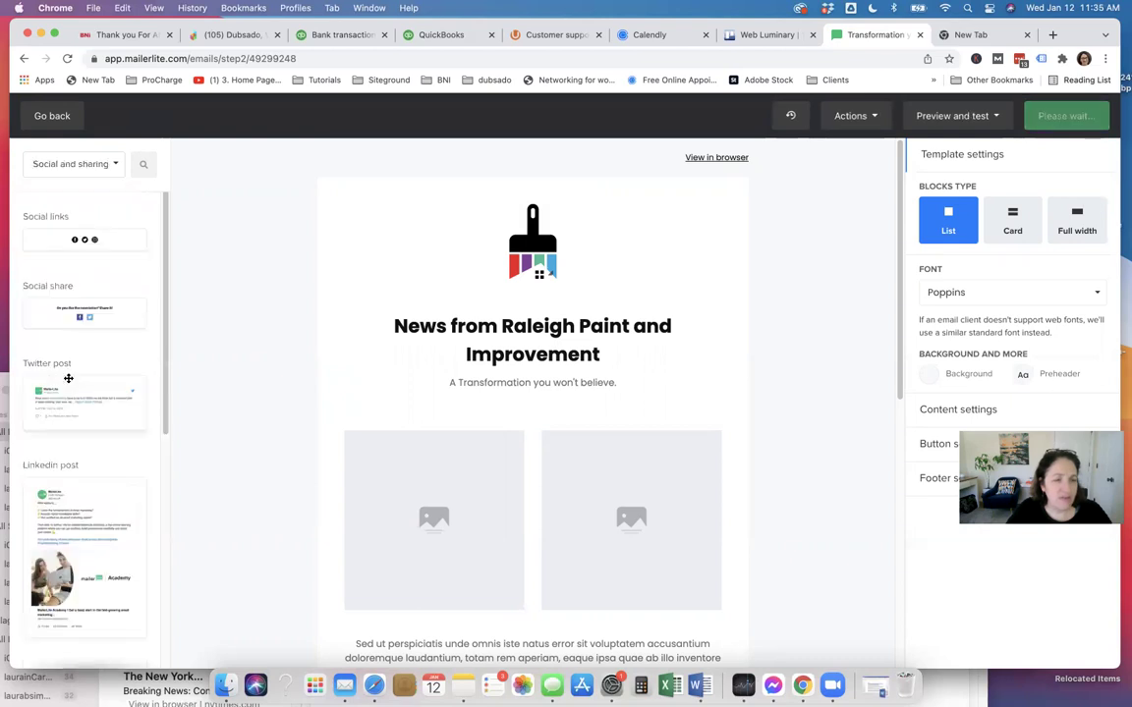
left_click(104, 165)
left_click(104, 165)
left_click(104, 165)
left_click(104, 165)
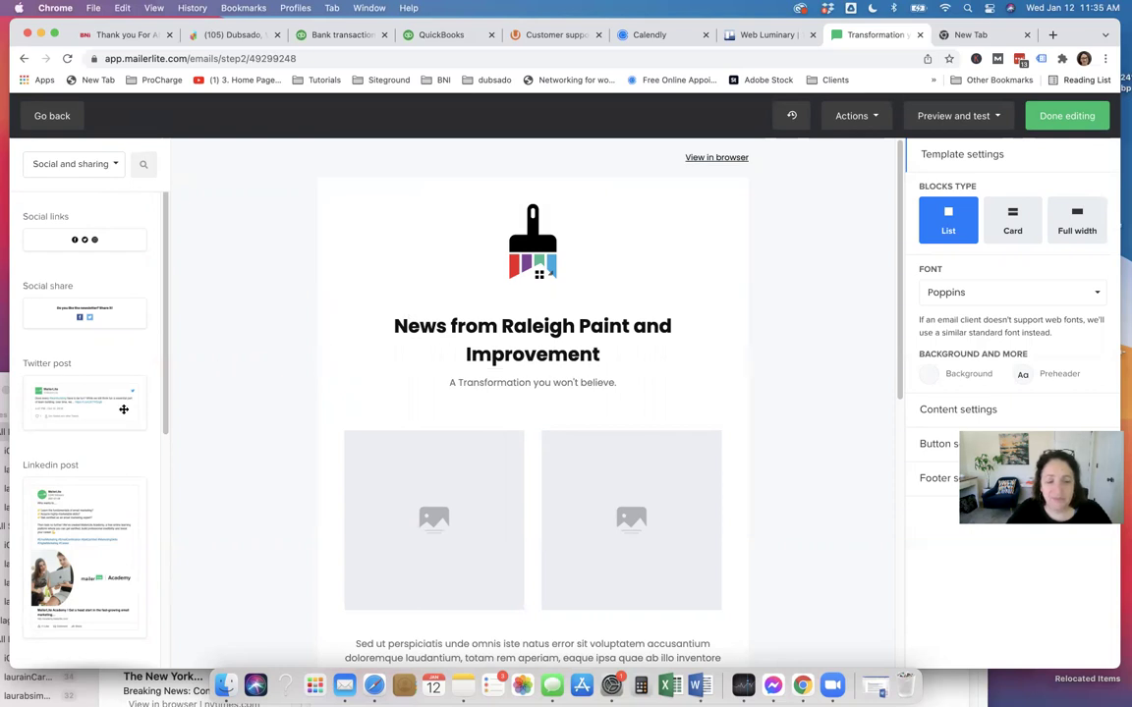
- Review the email's layout from the image placeholders down to the signature and the footer's unsubscribe link
scroll(558, 516, "down", 5)
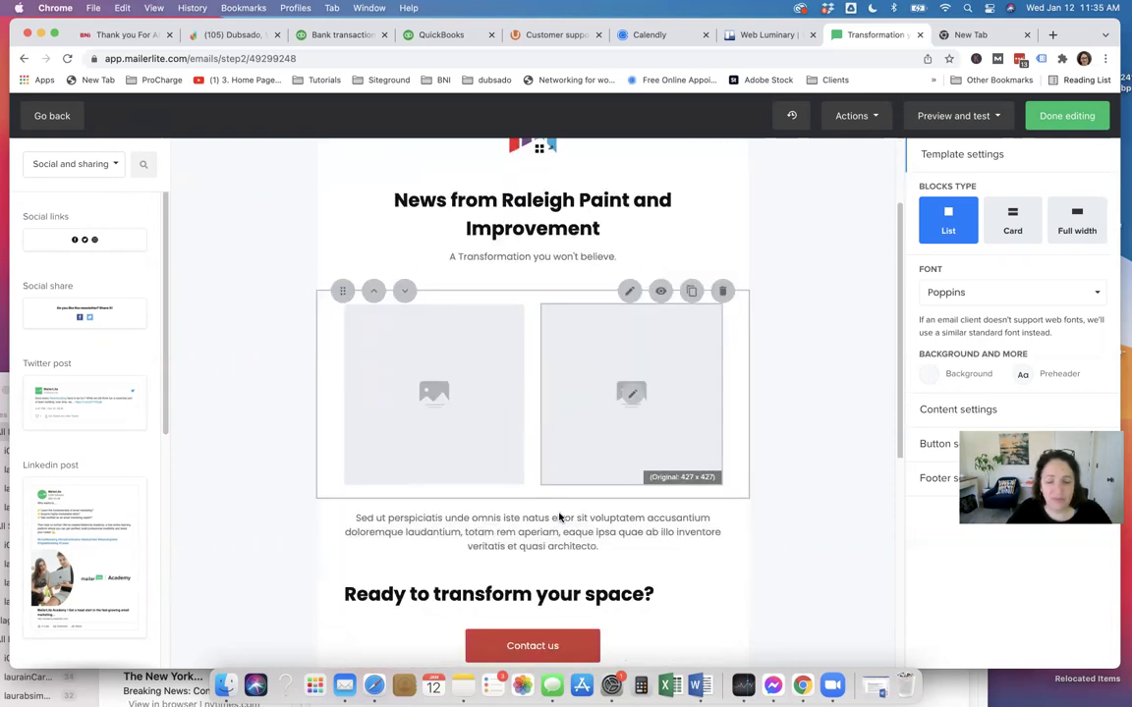
scroll(658, 518, "down", 8)
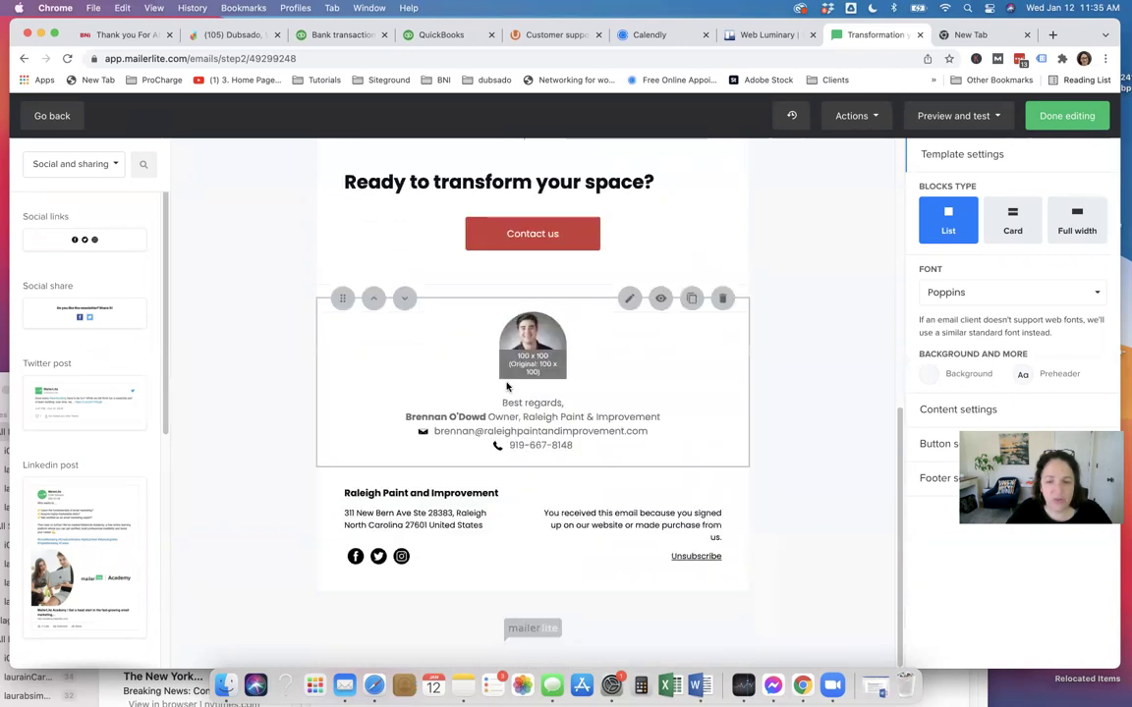
scroll(518, 295, "up", 2)
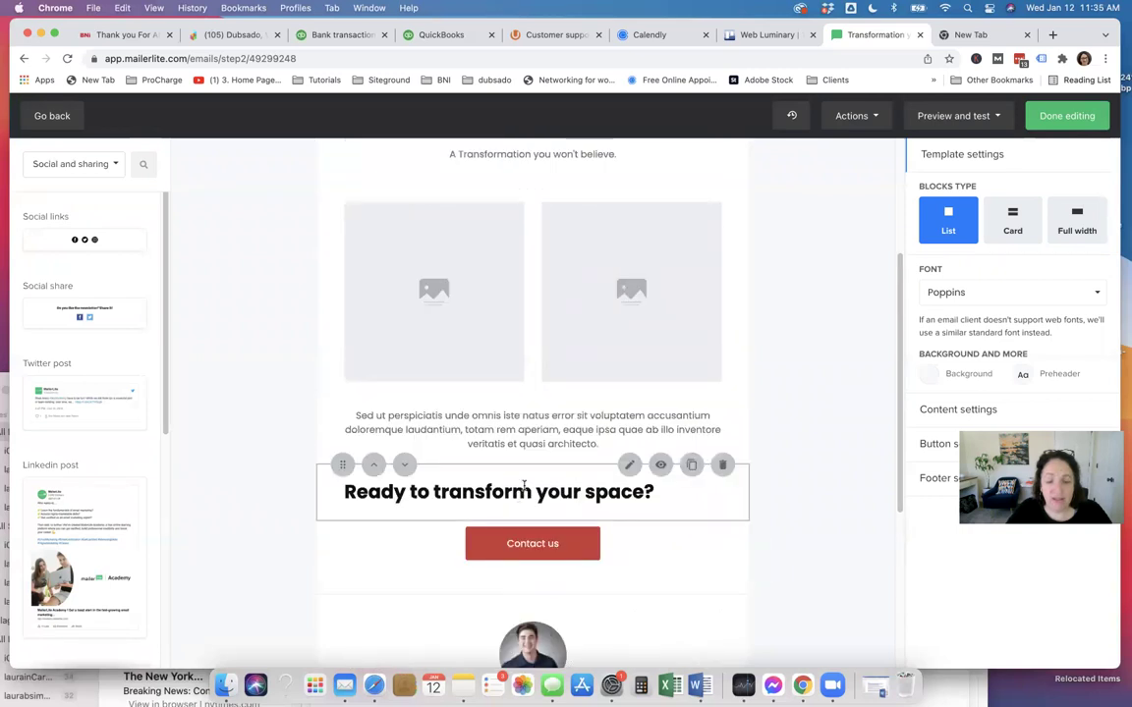
scroll(524, 486, "down", 5)
scroll(627, 468, "down", 2)
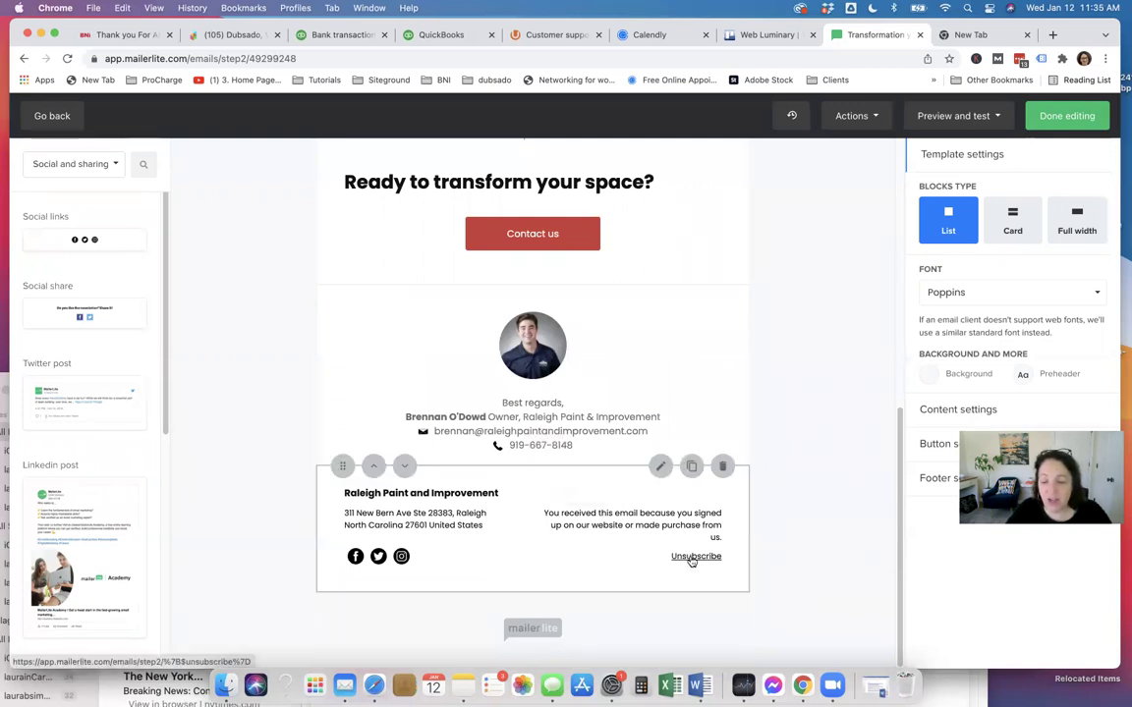
scroll(553, 431, "up", 10)
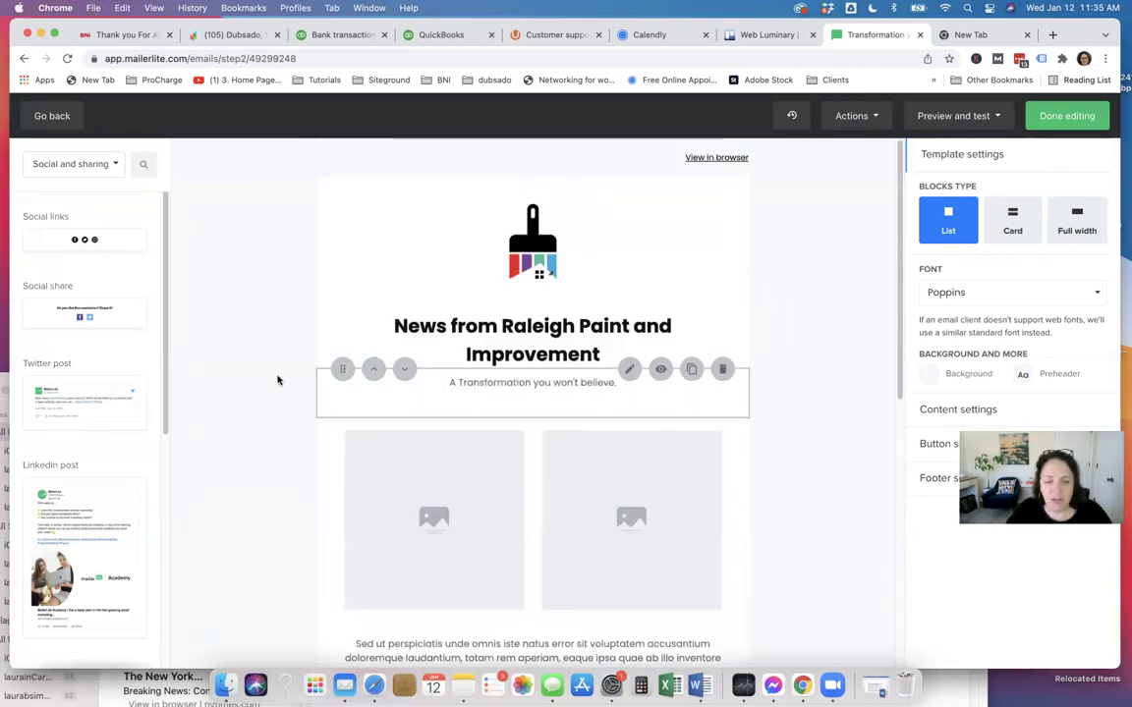
- Insert a Twitter post block between the text under the heading and the two image placeholders, and show all blocks in the library again
left_click_drag(63, 397, 555, 420)
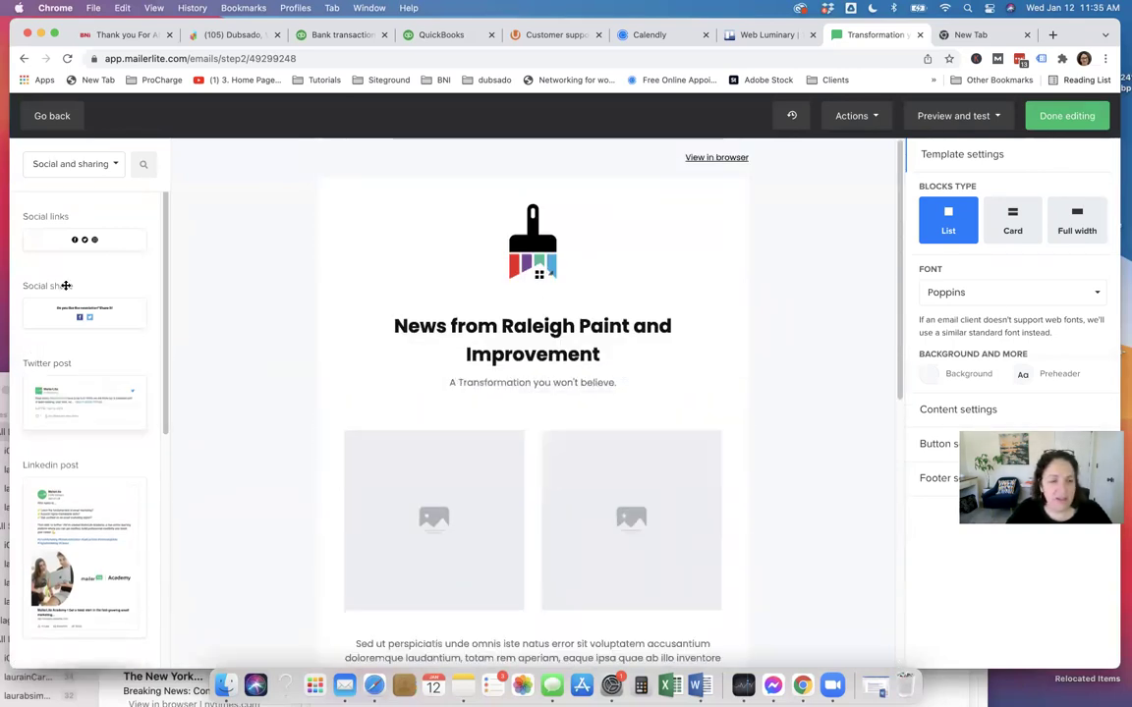
left_click(113, 166)
left_click(111, 167)
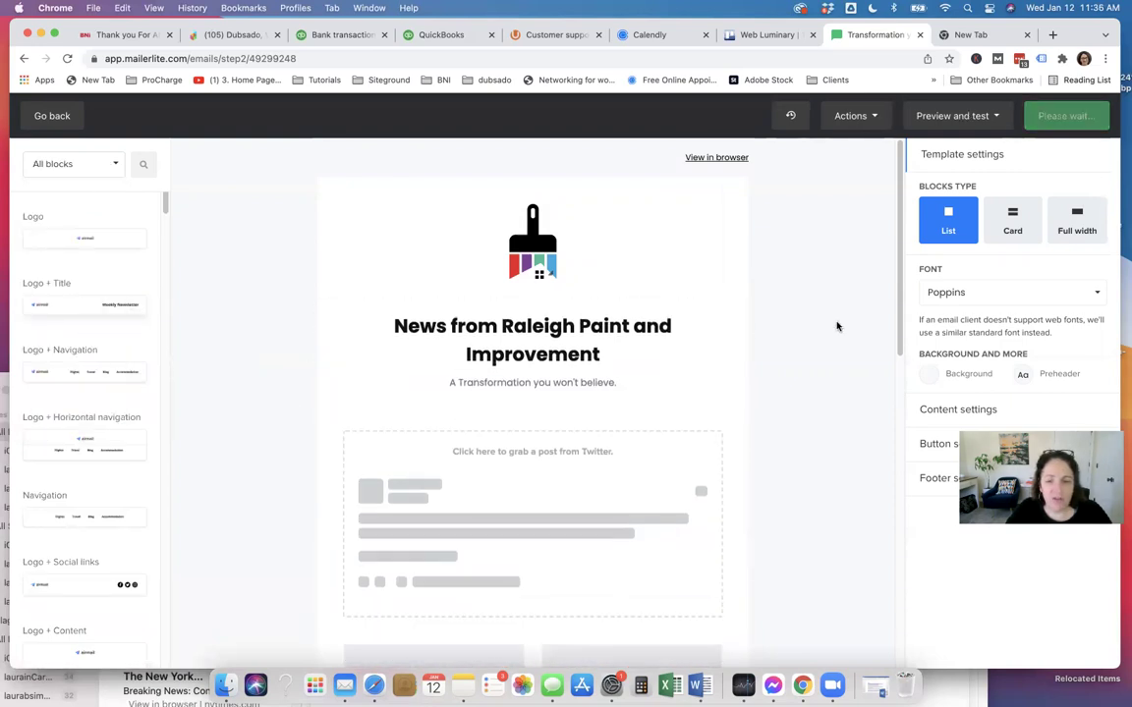
scroll(694, 556, "down", 10)
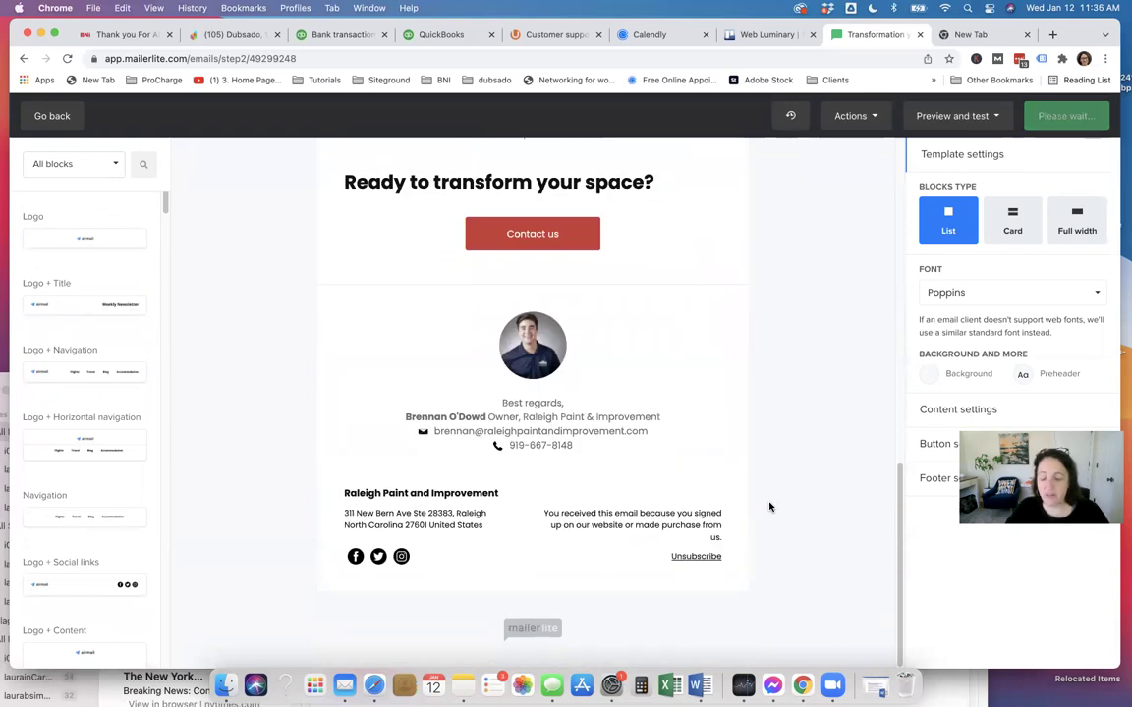
- Delete the Twitter post block sitting between the introductory text and the two image placeholders
scroll(770, 506, "up", 10)
scroll(771, 506, "down", 5)
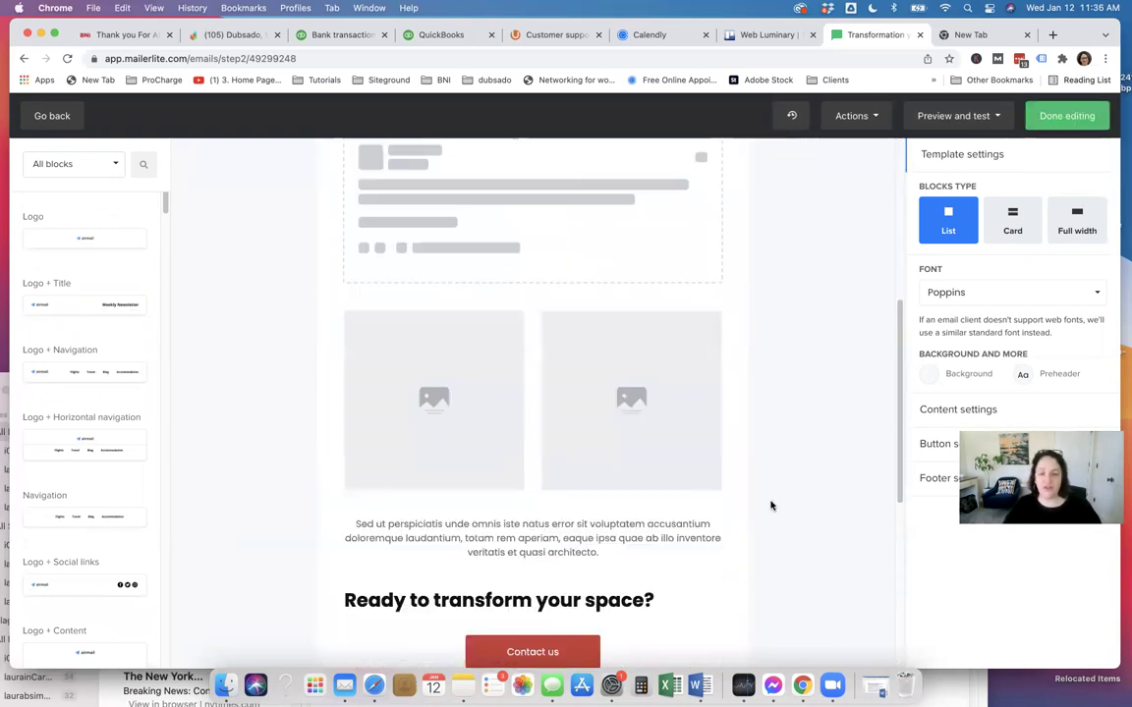
scroll(722, 610, "down", 1)
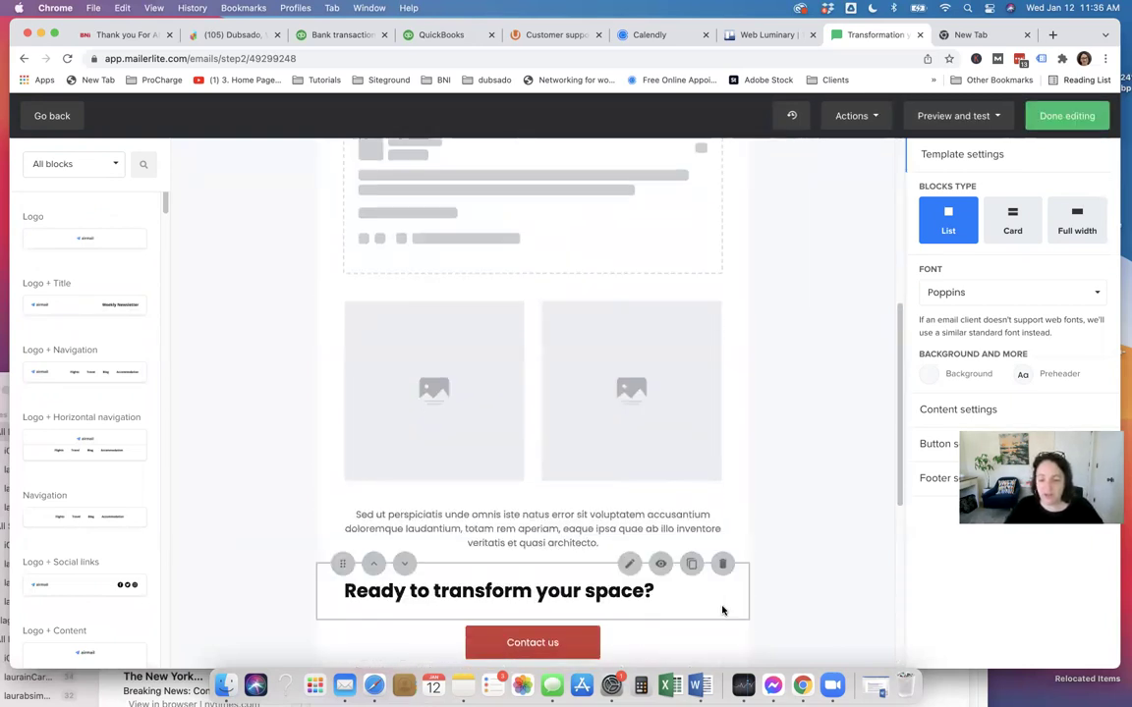
scroll(722, 610, "down", 5)
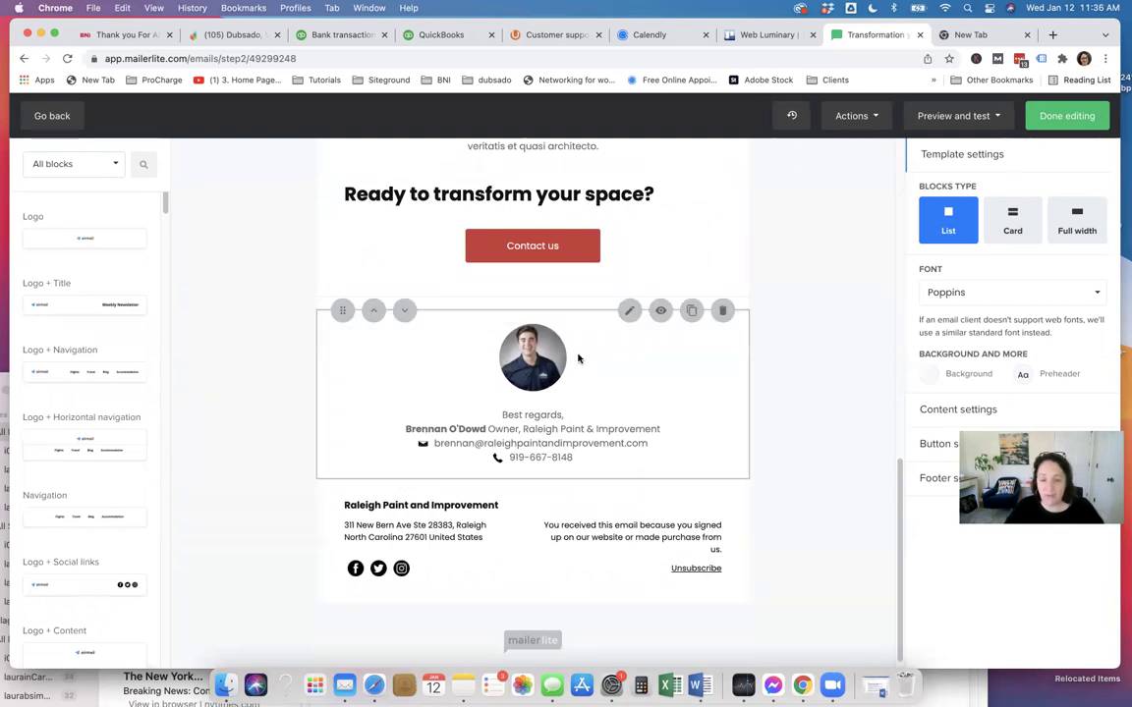
scroll(641, 371, "up", 5)
scroll(642, 371, "up", 3)
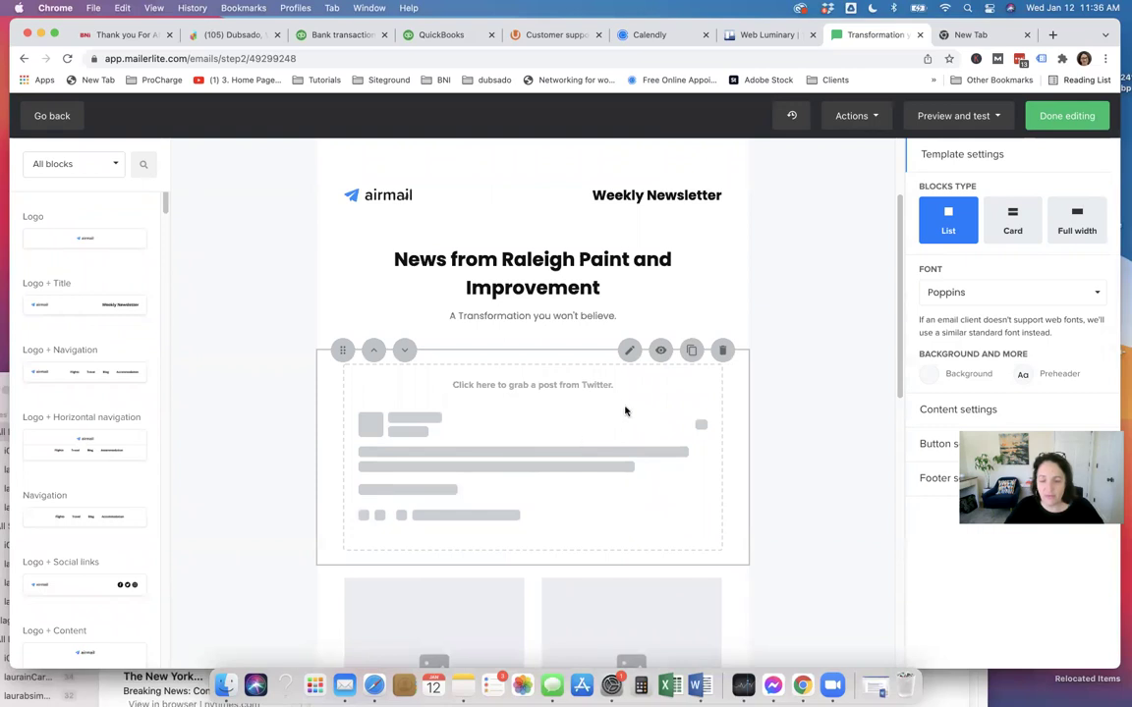
left_click(722, 350)
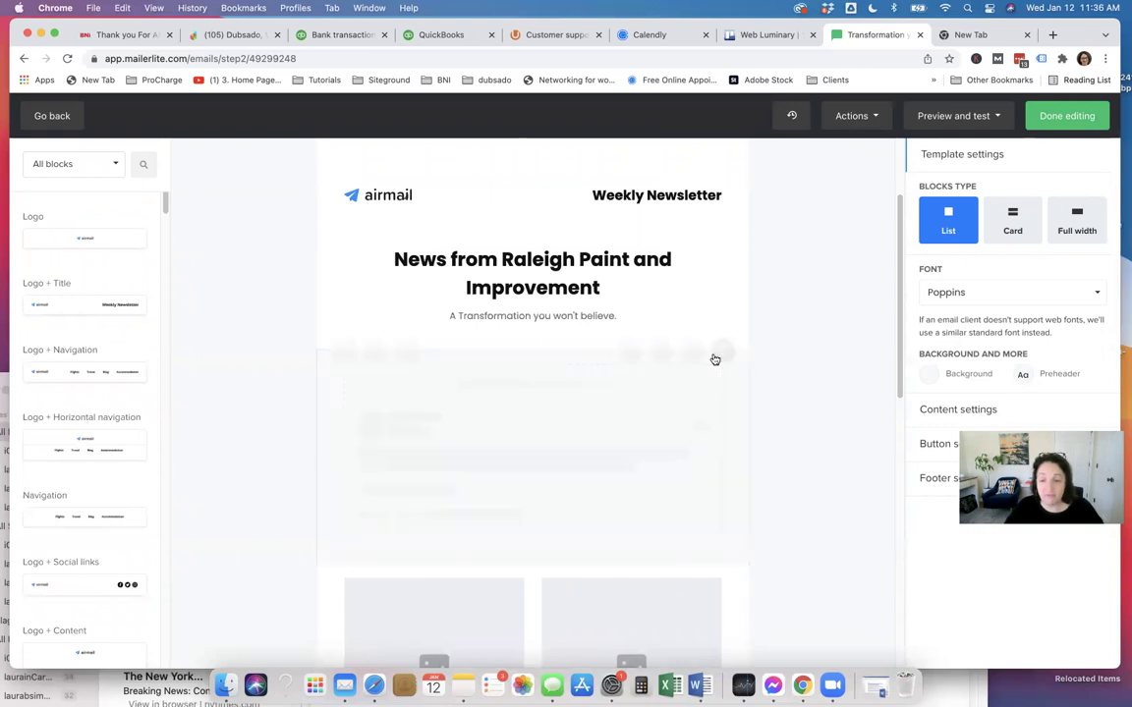
- Delete the standalone paintbrush logo block above the Logo + Title block at the start of the email
scroll(643, 451, "down", 5)
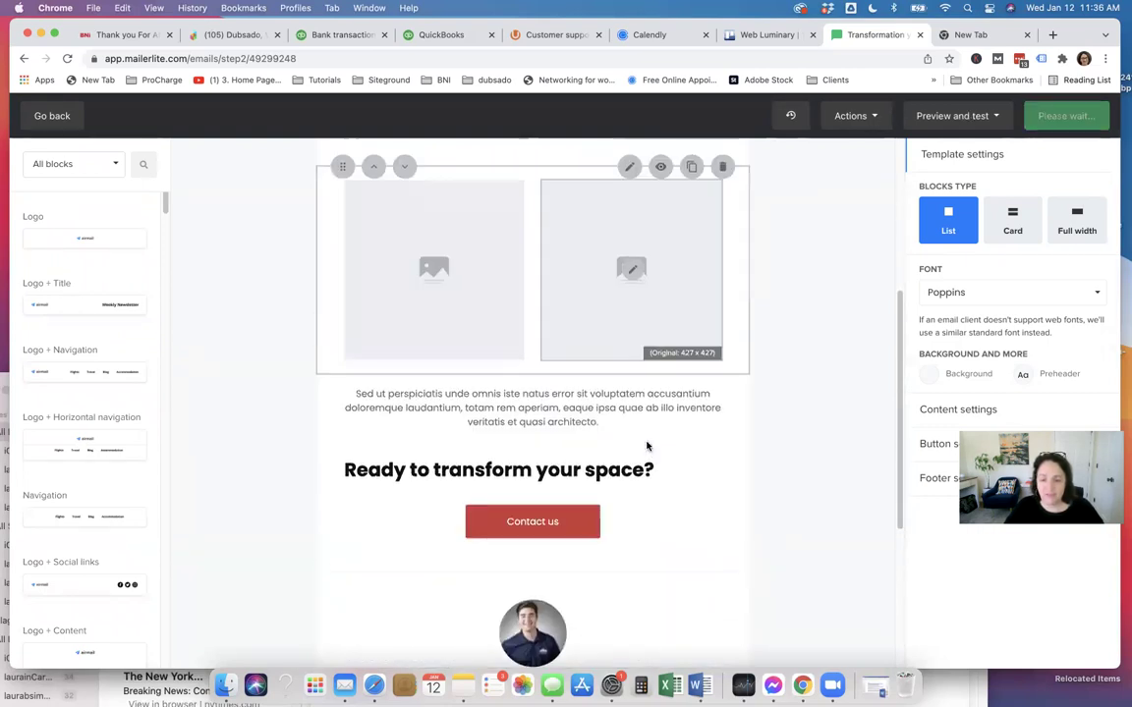
scroll(655, 447, "up", 6)
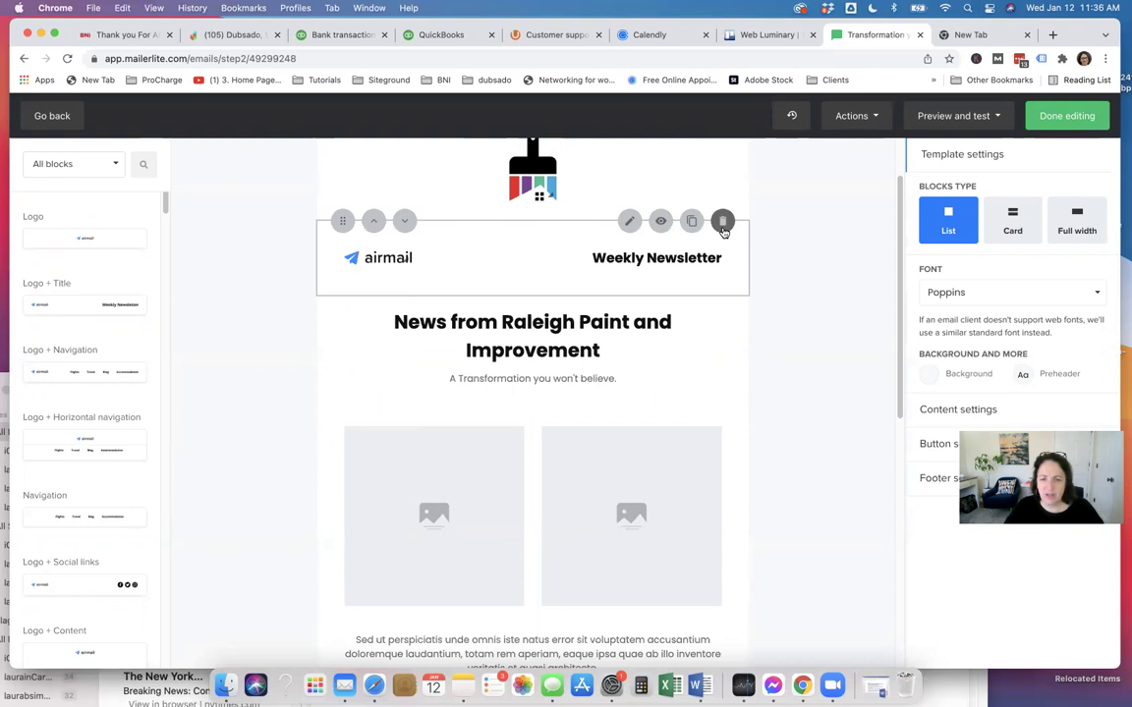
scroll(700, 287, "up", 1)
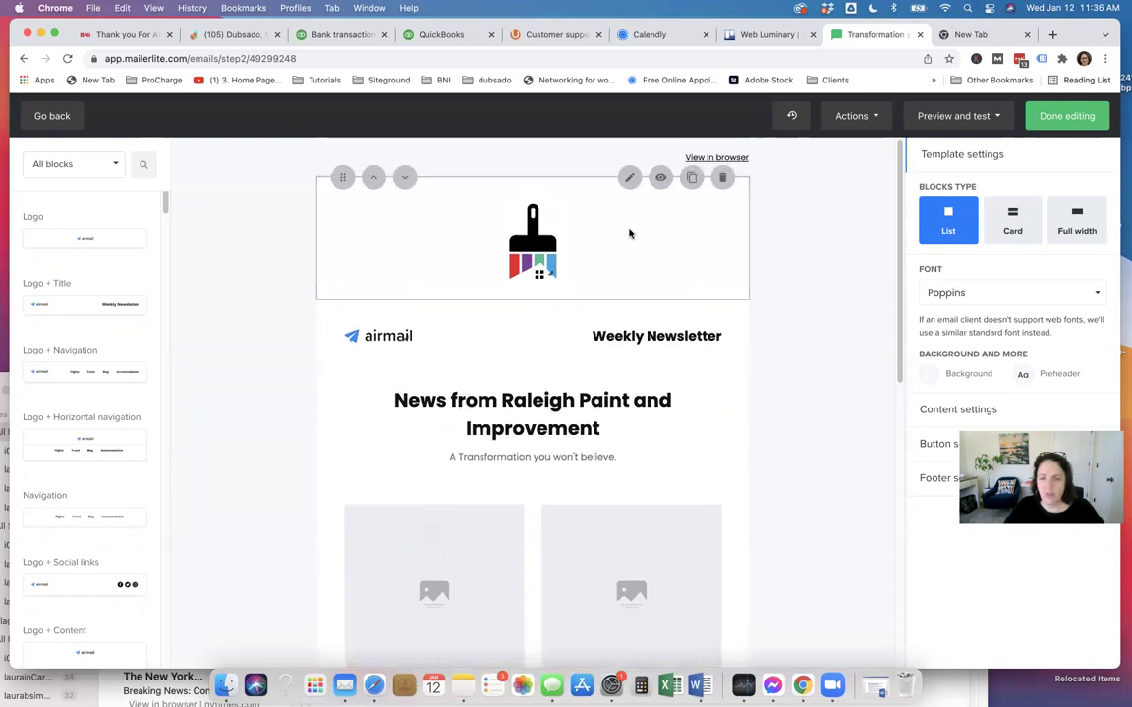
left_click(723, 177)
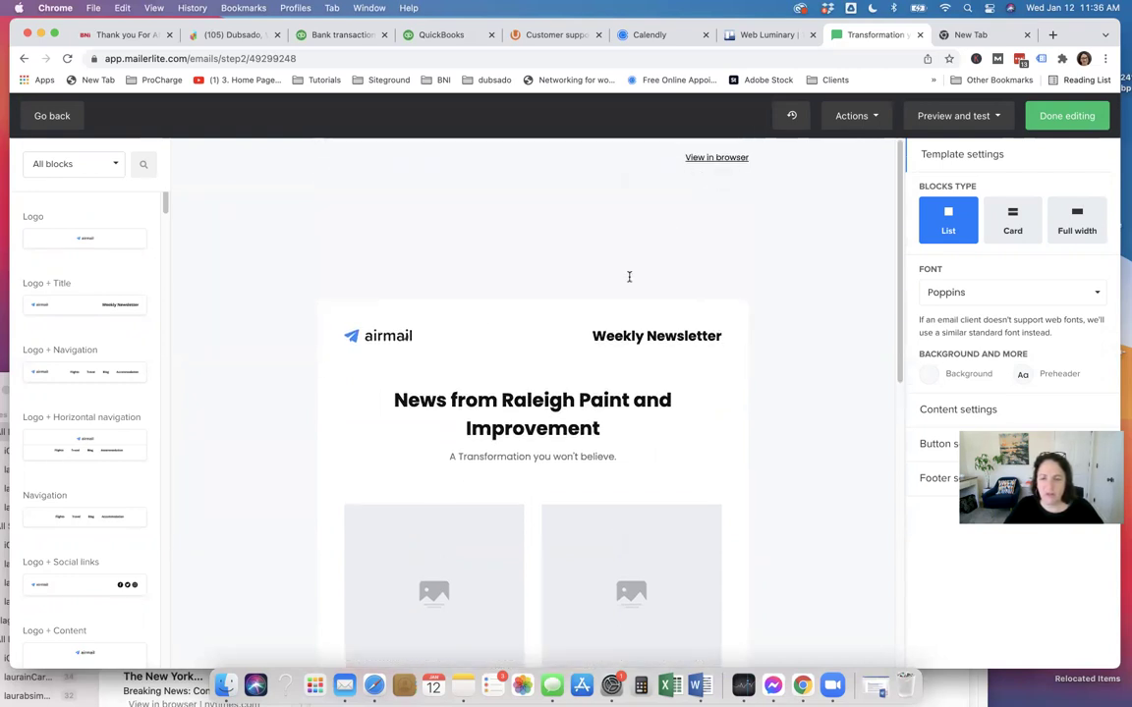
- Replace the airmail logo in the Logo + Title block with the stored "Iconic Mark-Paintbrush only MAIN" image
left_click(593, 213)
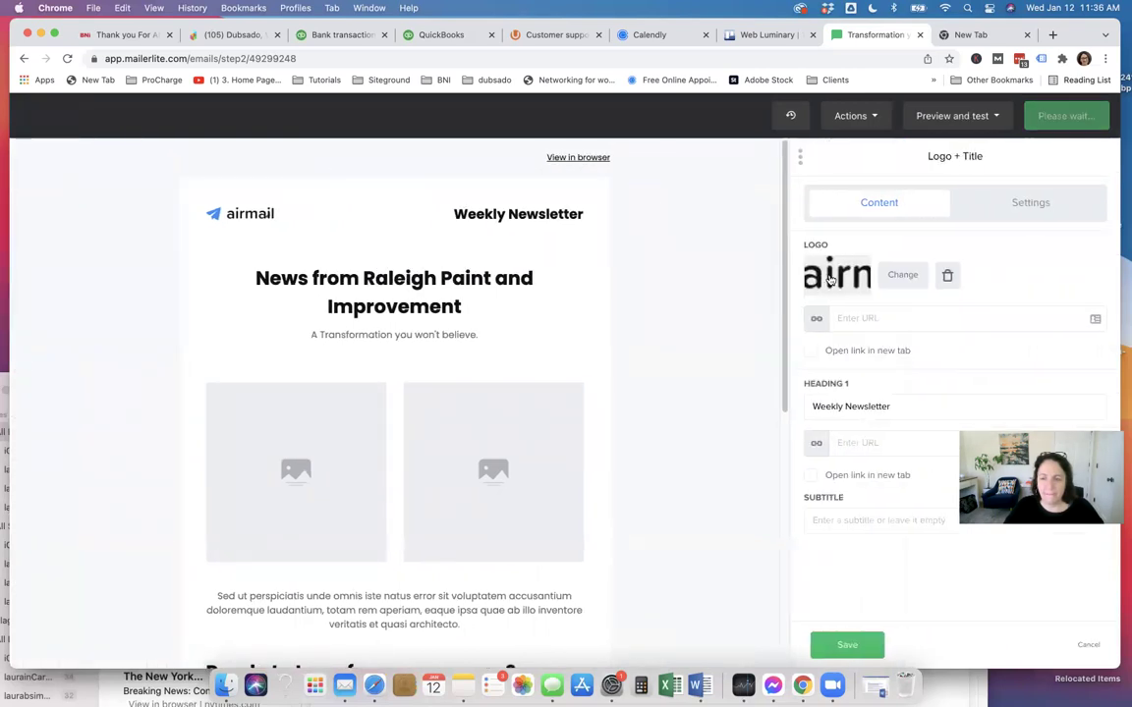
left_click(815, 282)
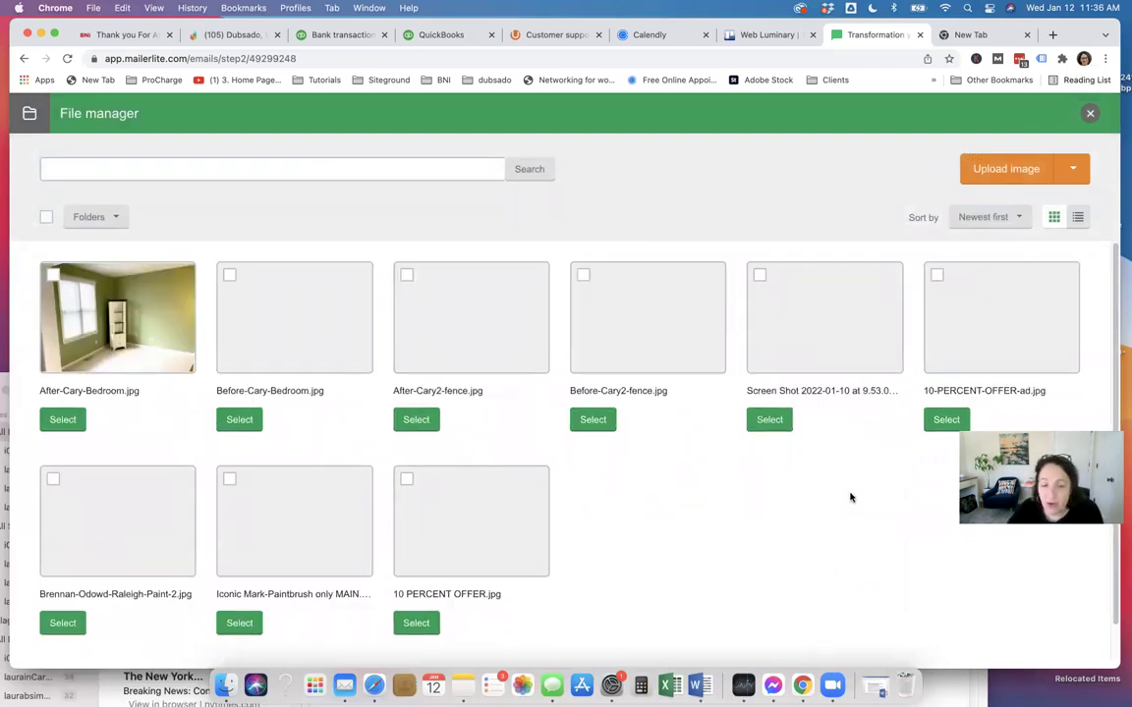
left_click(233, 627)
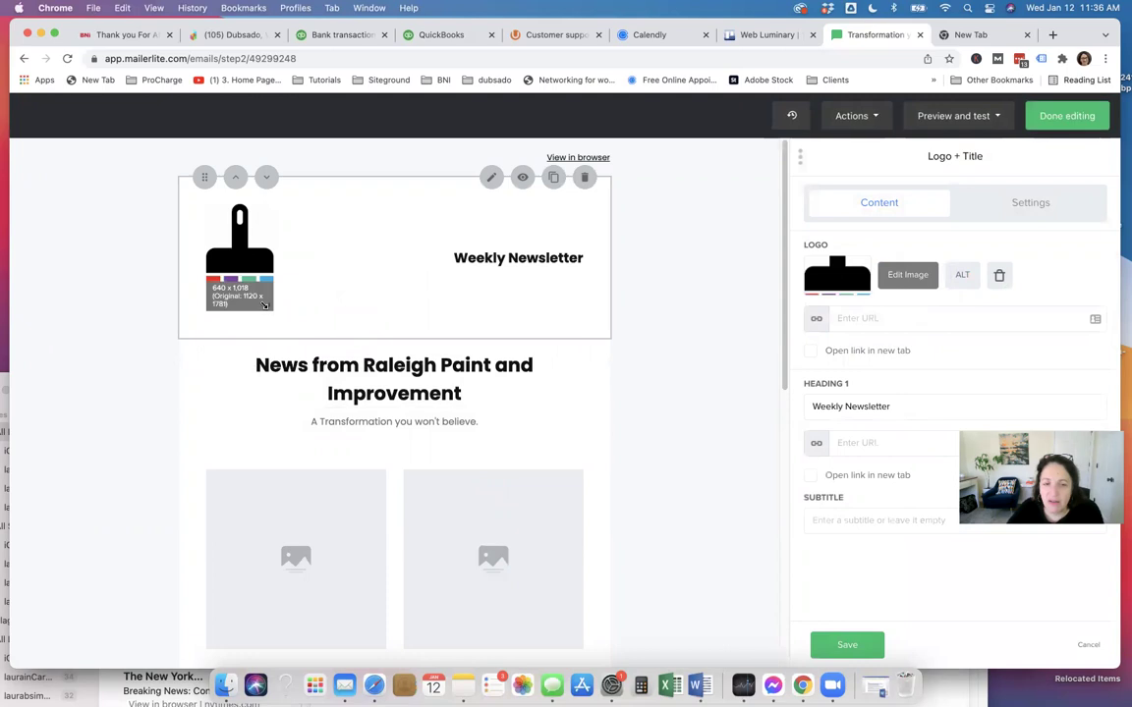
- Change the Logo + Title block's heading to "Monthly Newsletter for Raleigh Paint and Improvement,"
left_click(925, 406)
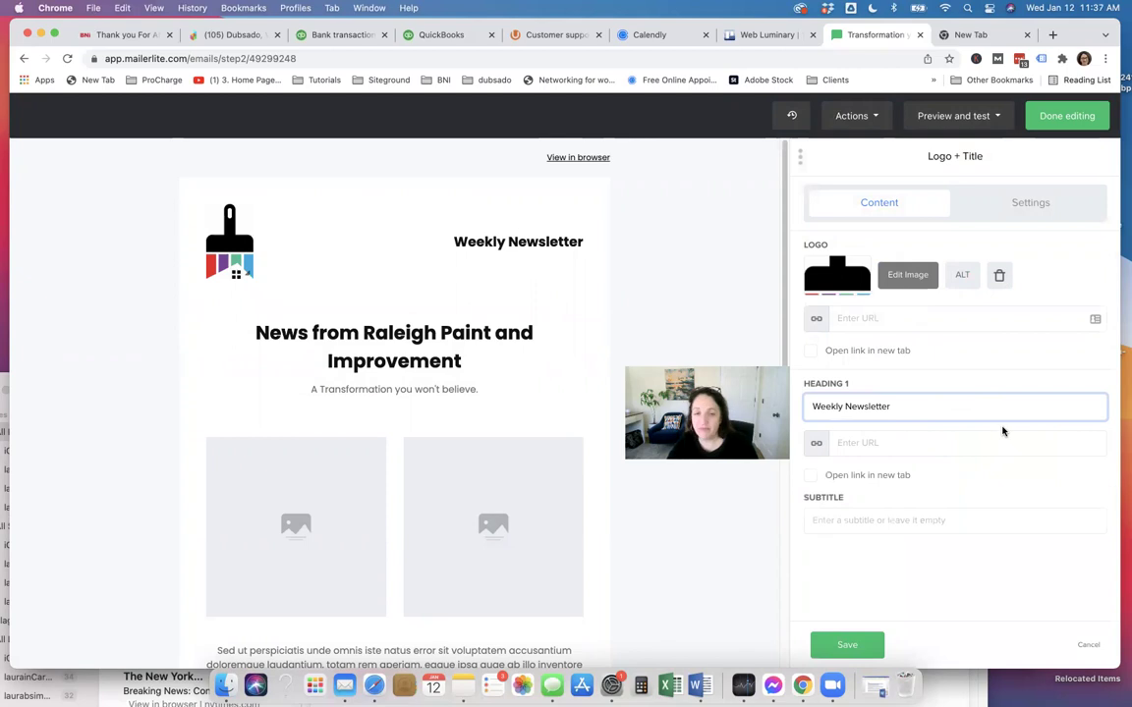
double_click(839, 406)
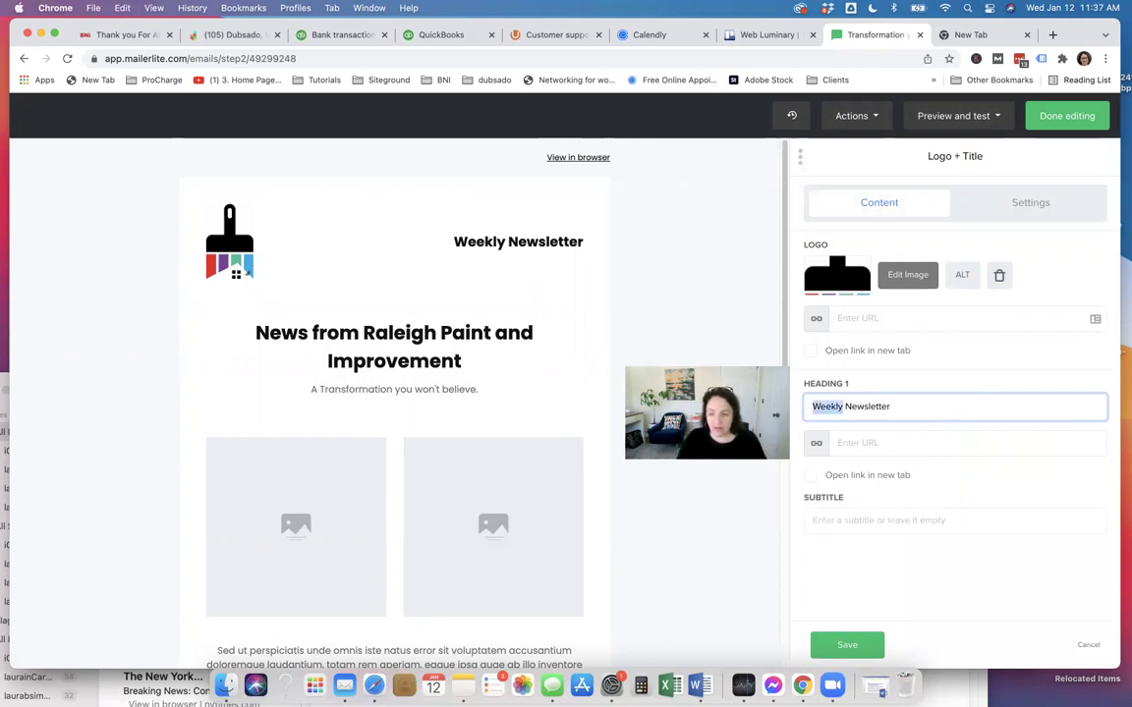
type("Monthly")
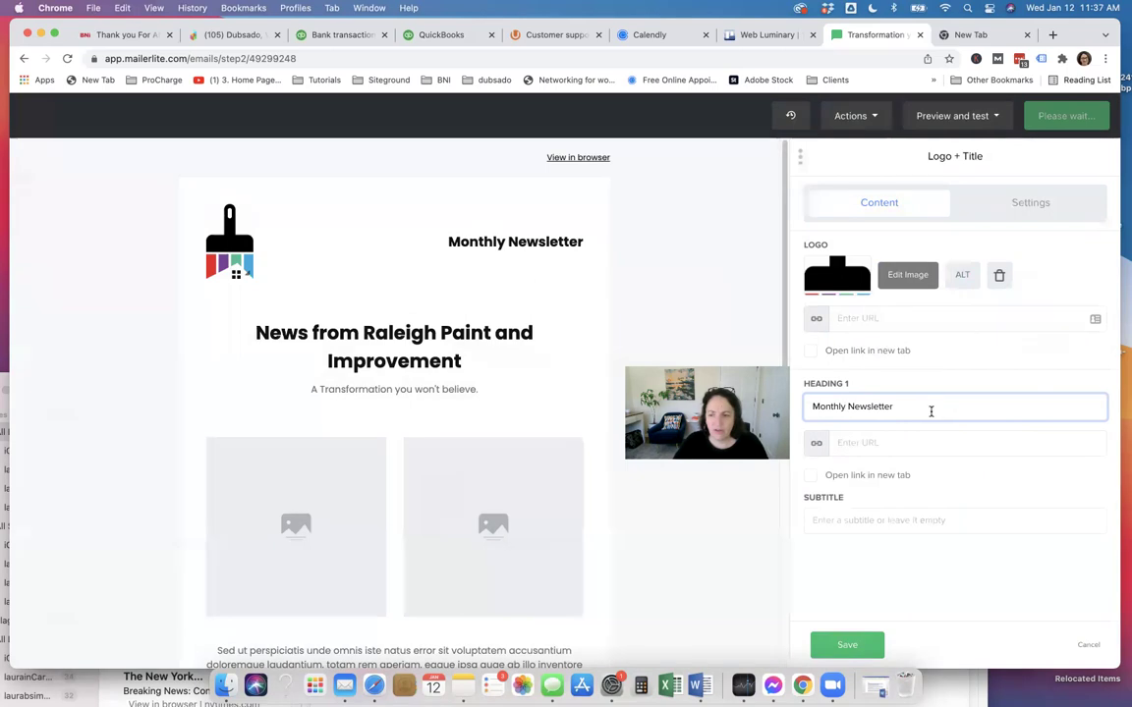
type(" Newsletter for Raleigh ")
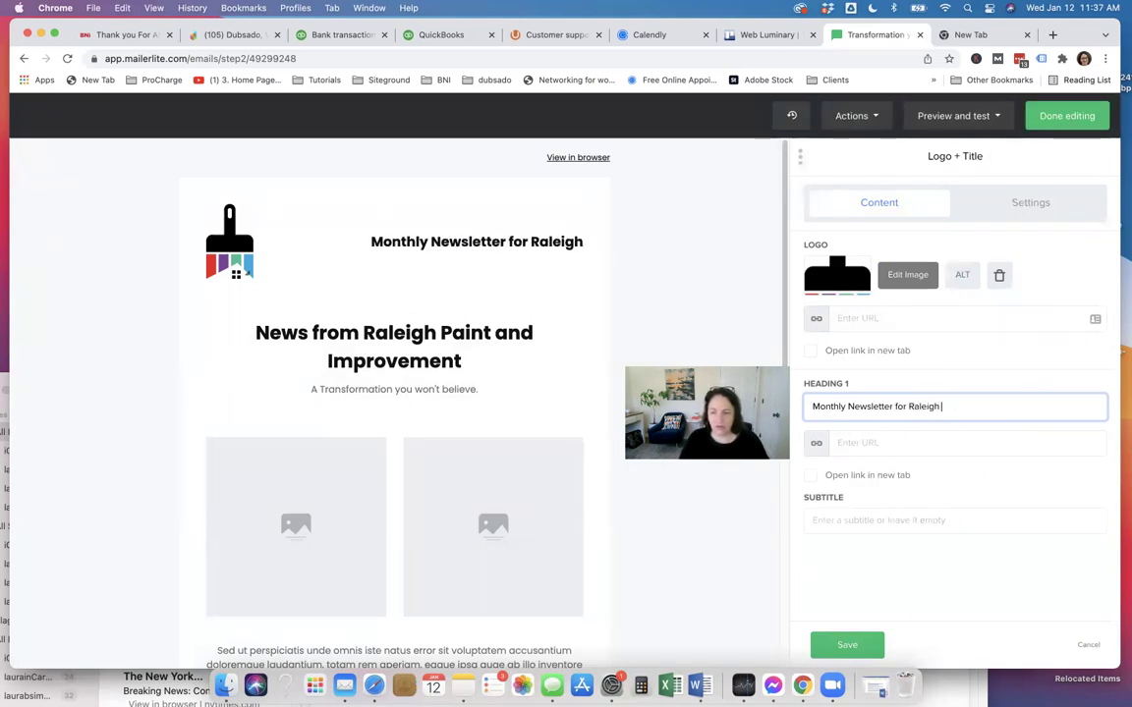
type("Paint and Improv")
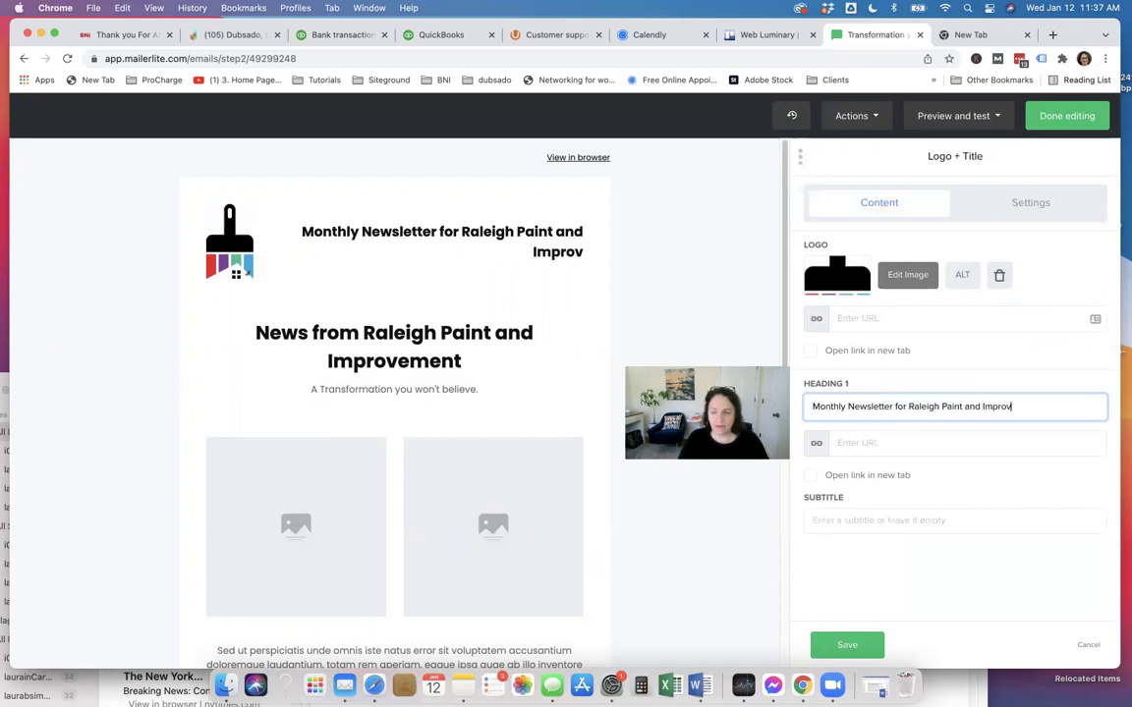
type("ement")
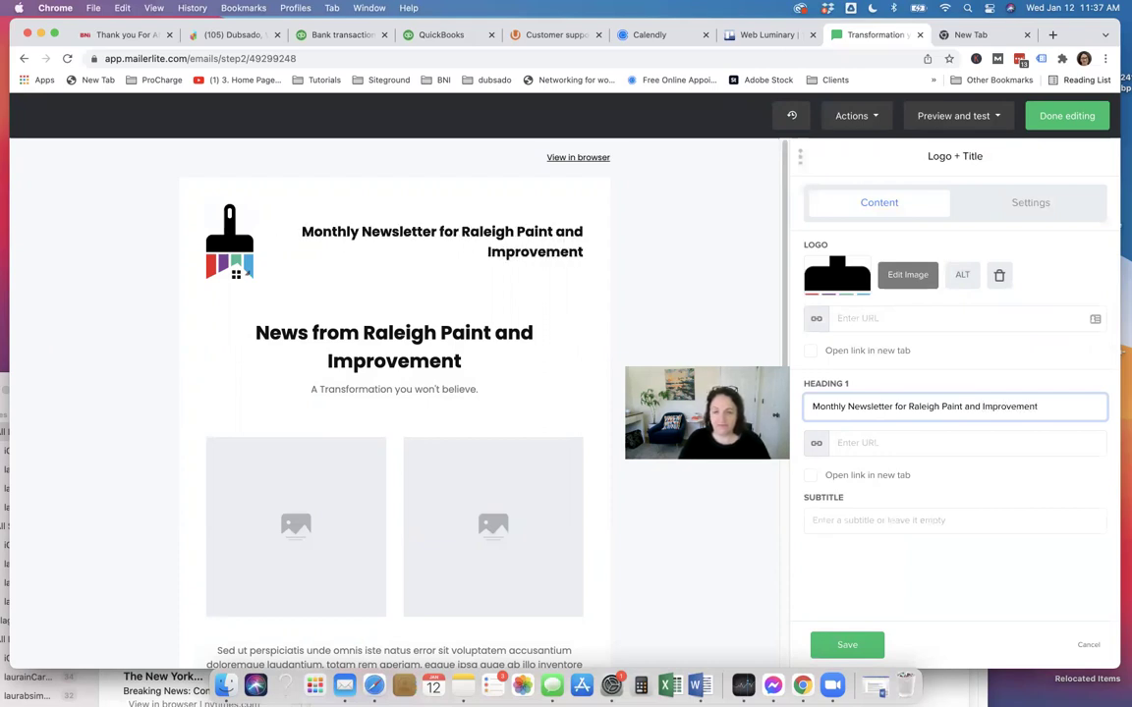
type(",")
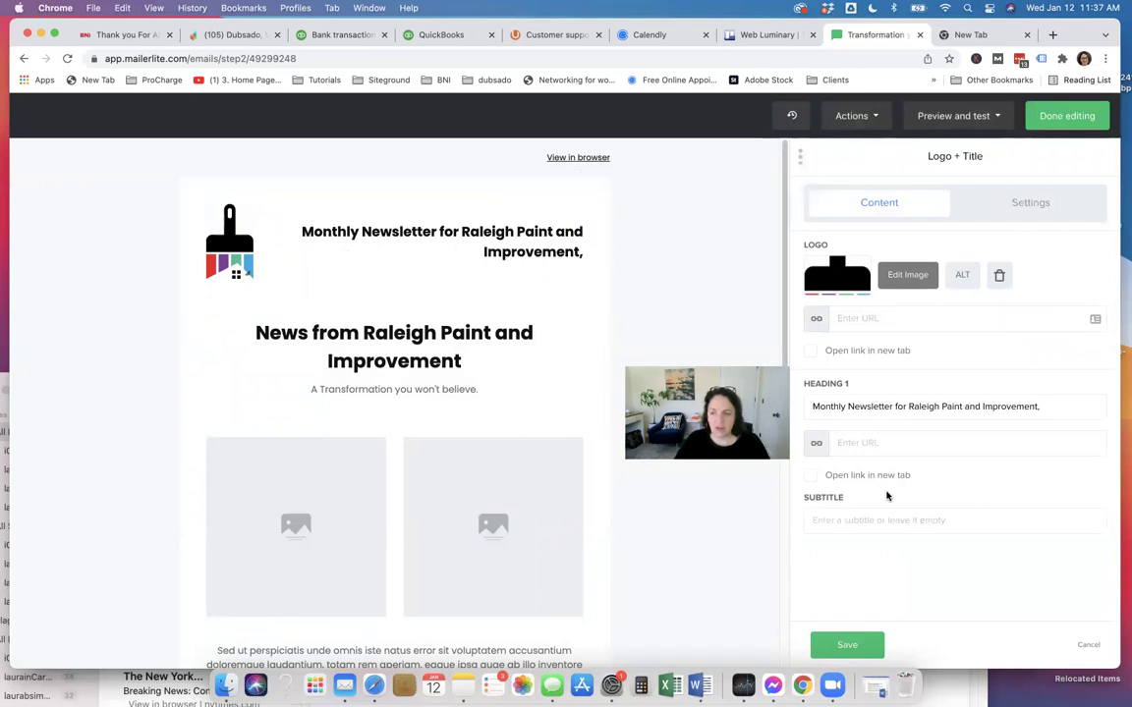
- Set the Logo + Title block's Heading 1 font to Source Sans and its font size to 17
left_click(1030, 205)
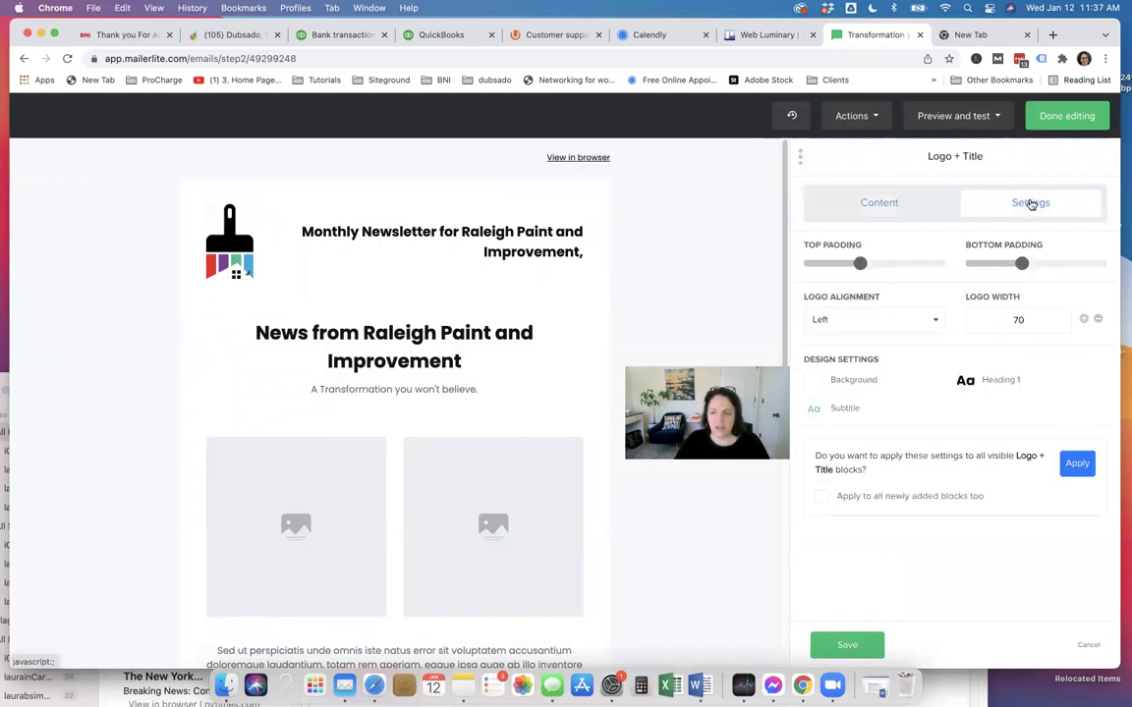
mouse_move(860, 262)
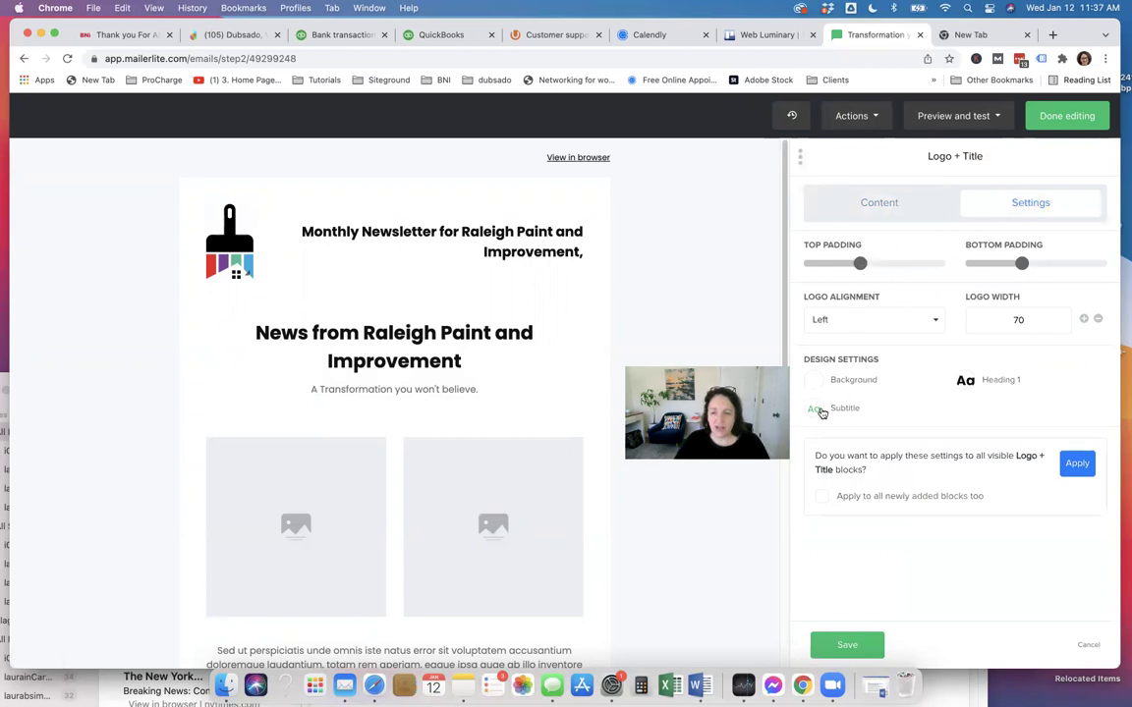
left_click(966, 382)
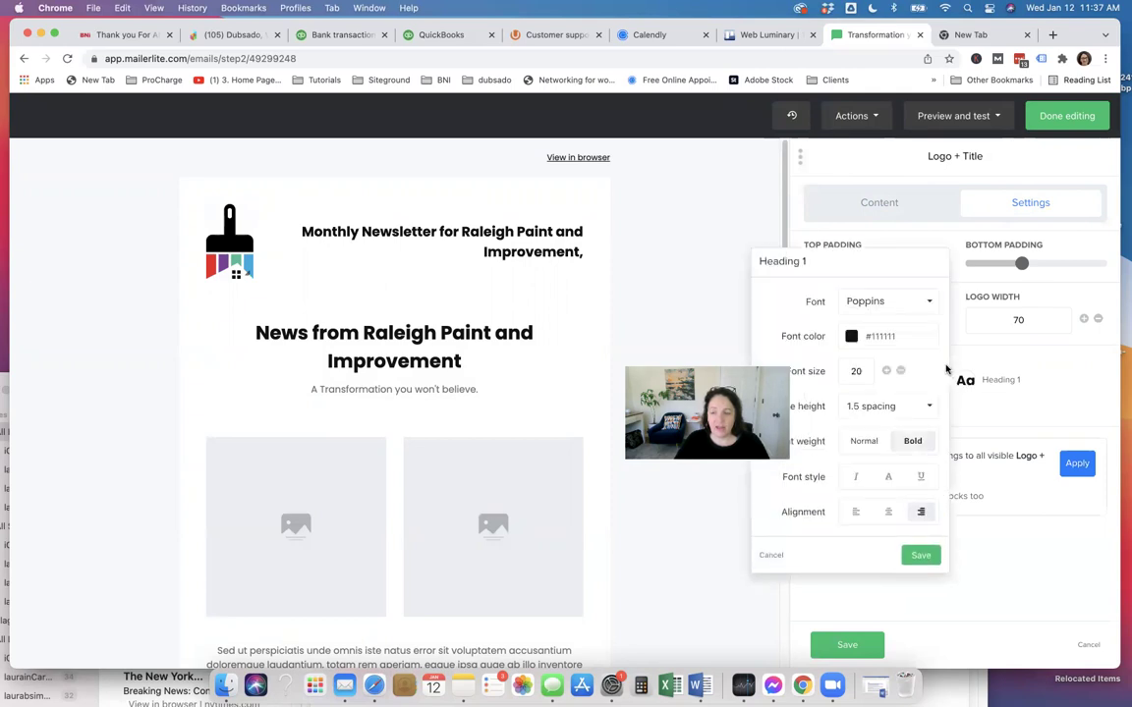
left_click(902, 301)
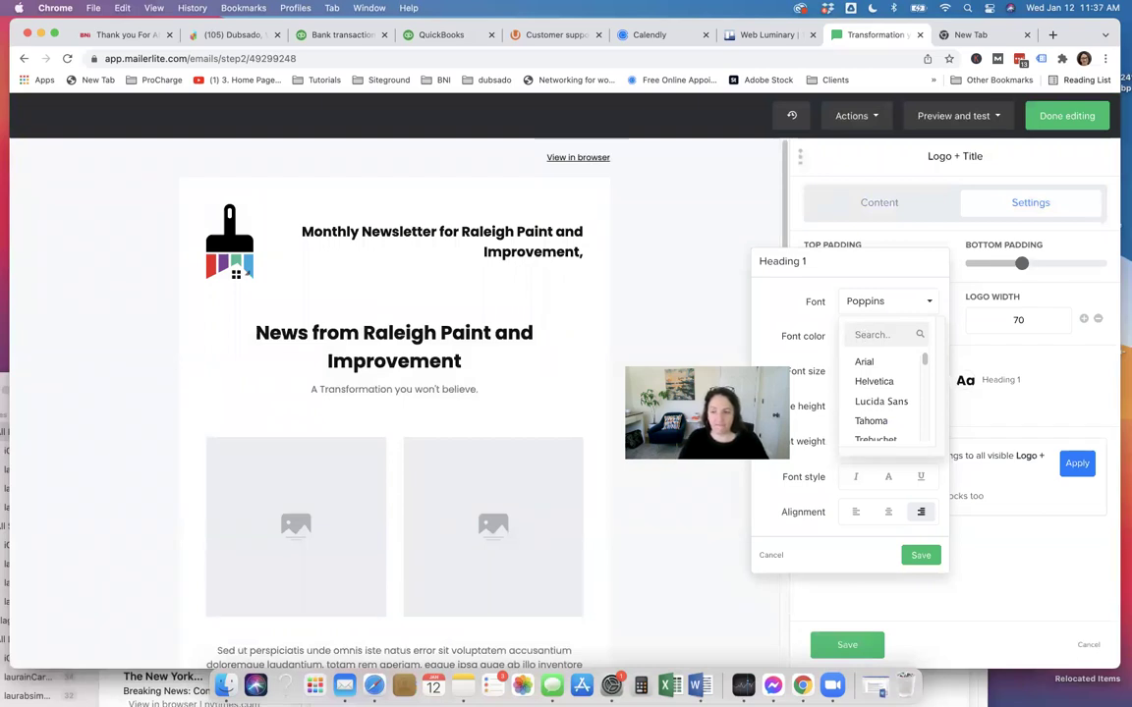
type("Sour")
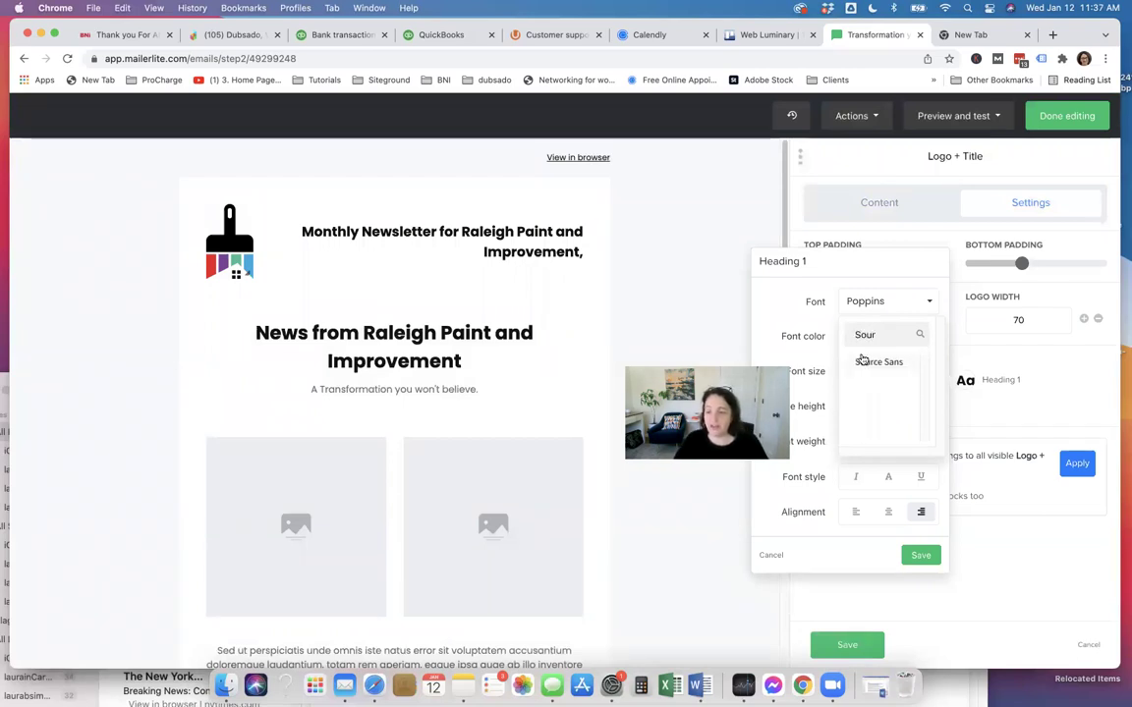
key("Return")
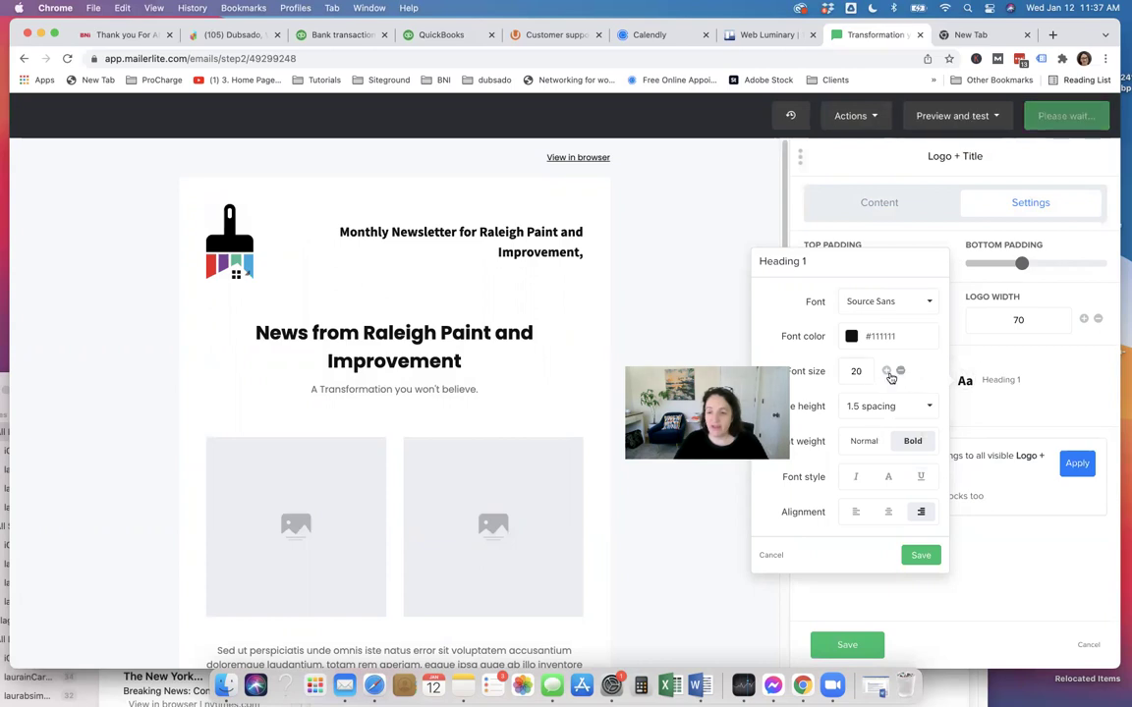
left_click(899, 371)
left_click(899, 372)
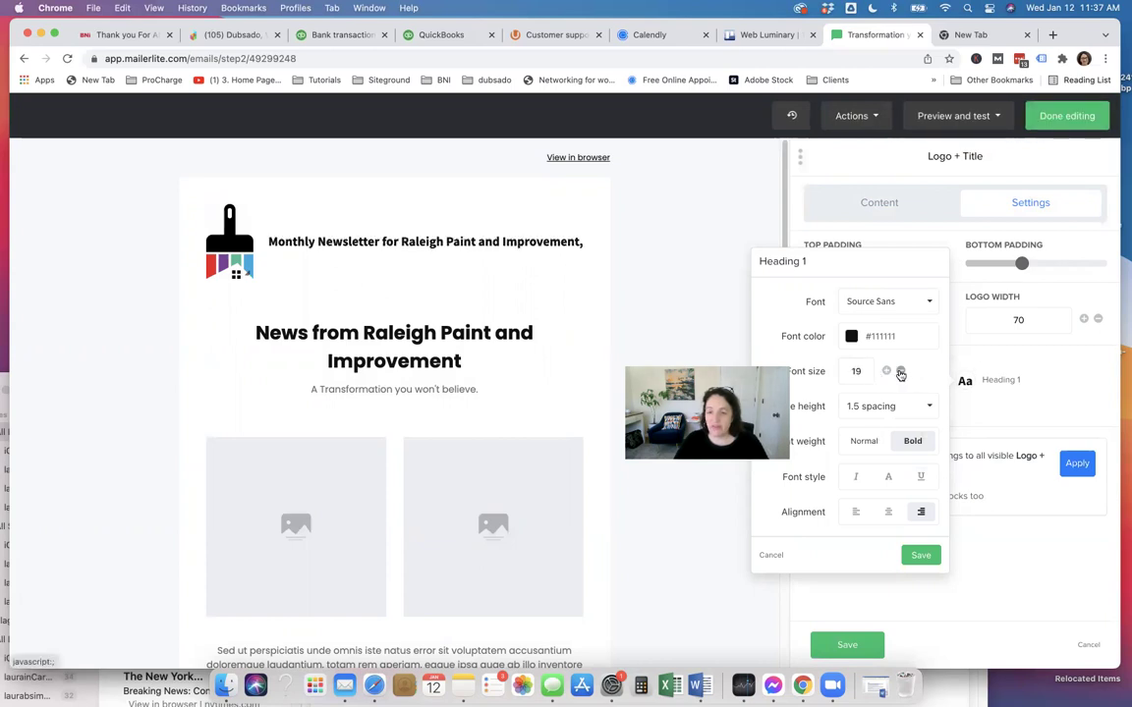
left_click(900, 372)
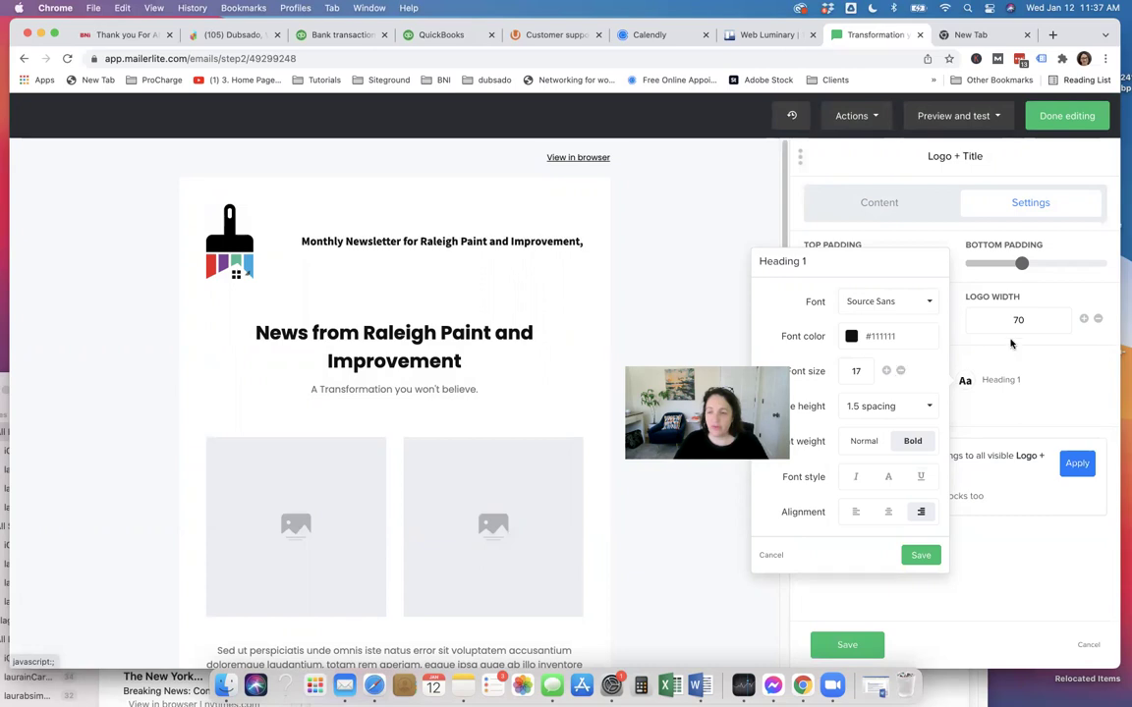
left_click(1049, 363)
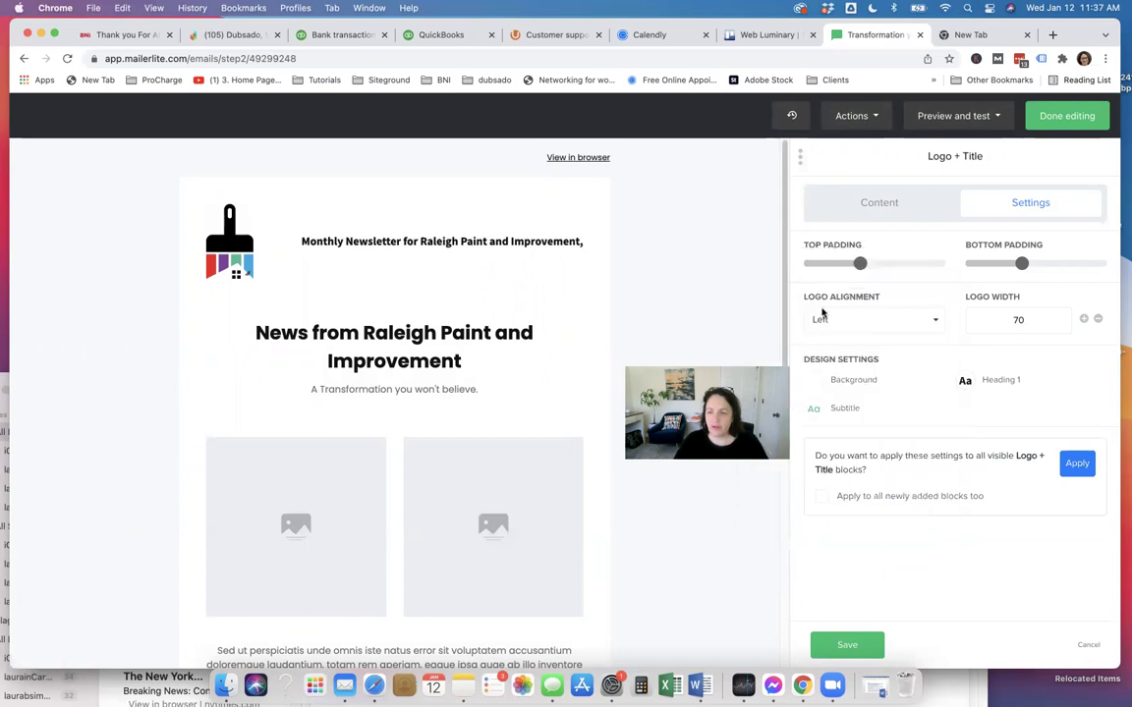
- Remove the trailing comma from the Logo + Title heading so it reads "Monthly Newsletter for Raleigh Paint and Improvement"
mouse_move(420, 211)
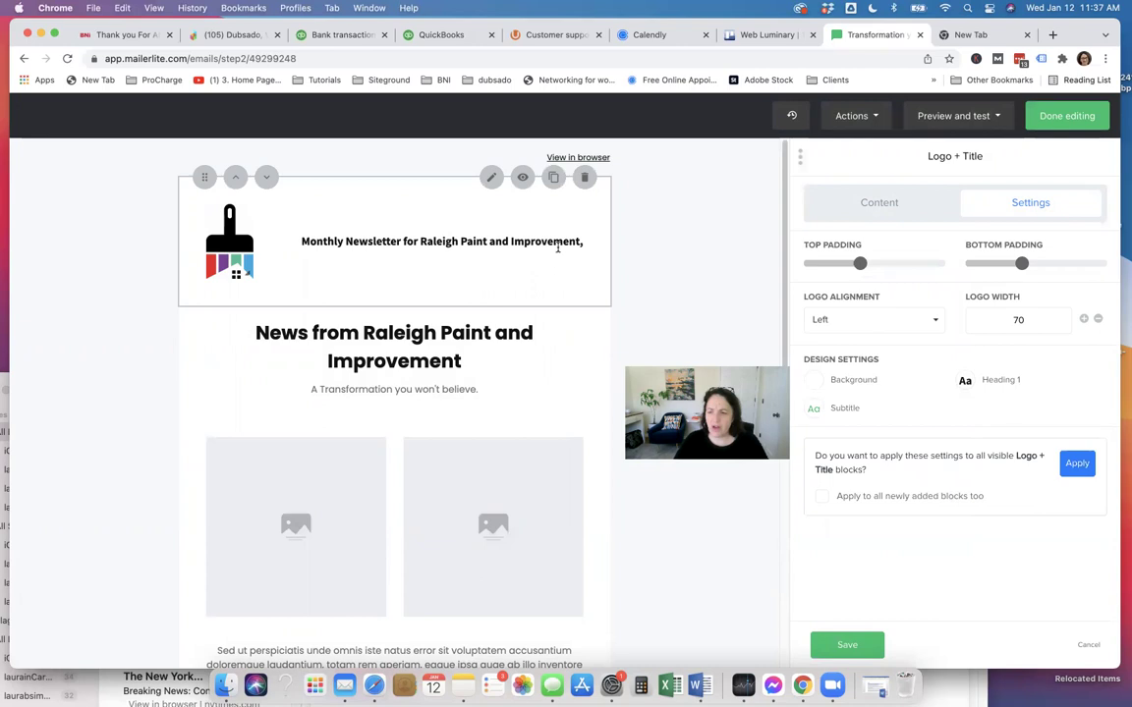
left_click(889, 207)
left_click(1051, 407)
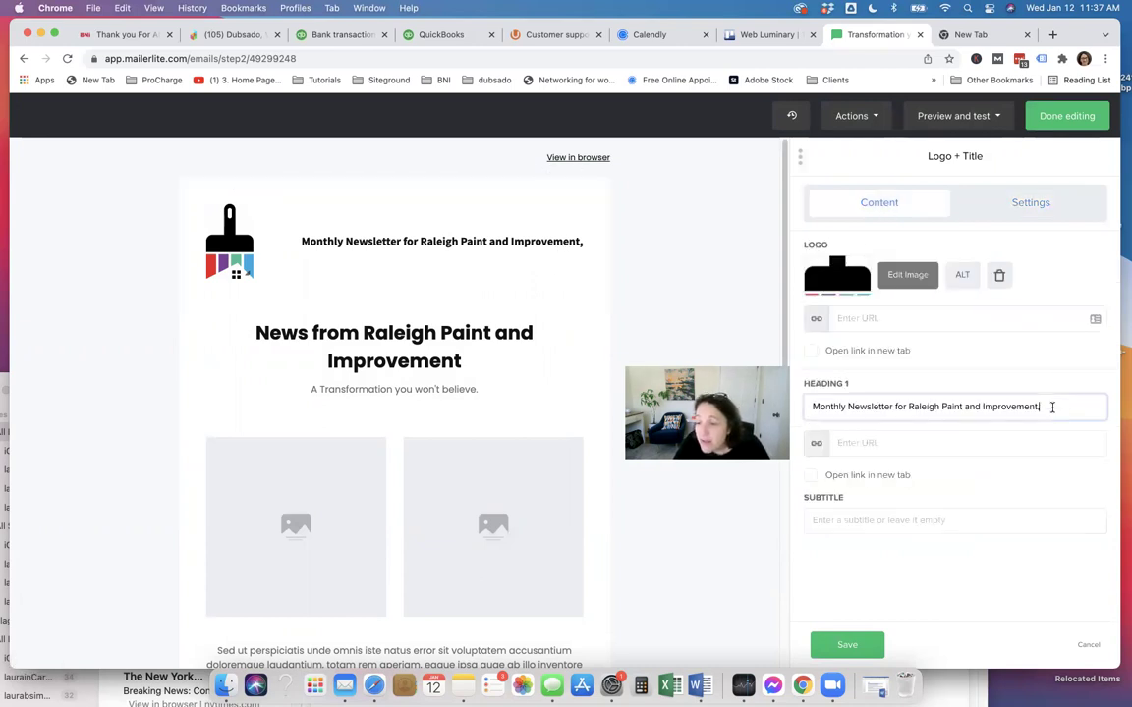
key("BackSpace")
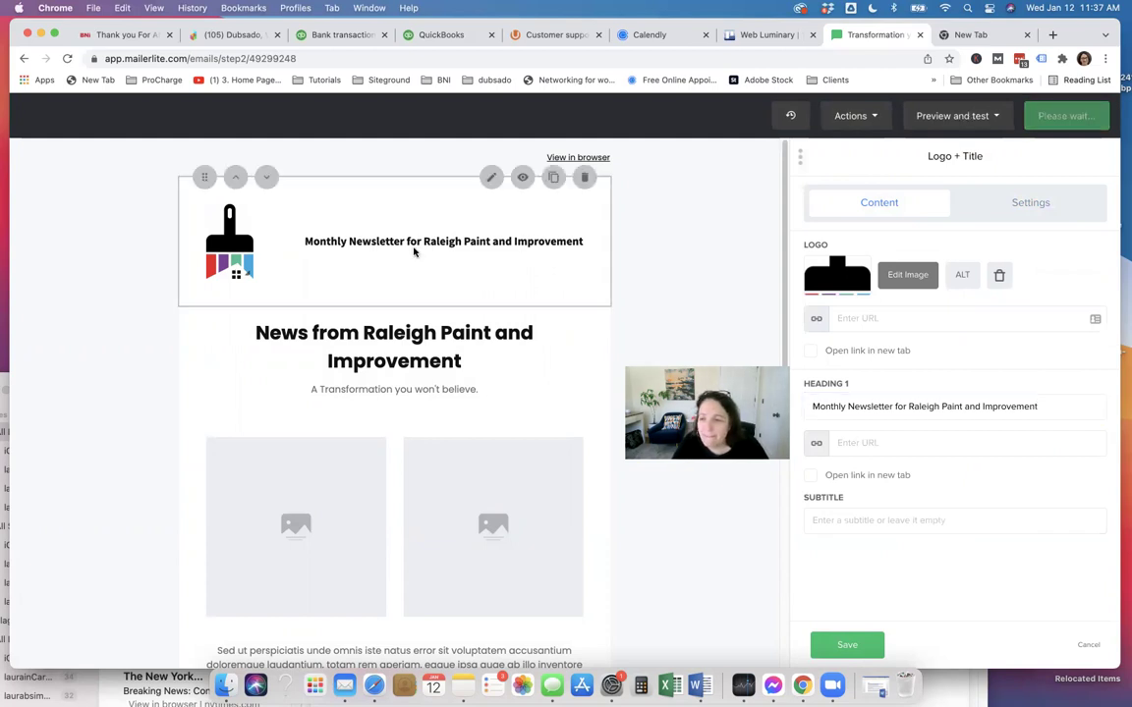
- Set the Logo + Title block's Heading 1 font color to the recently used red, #c83d38
left_click(1037, 201)
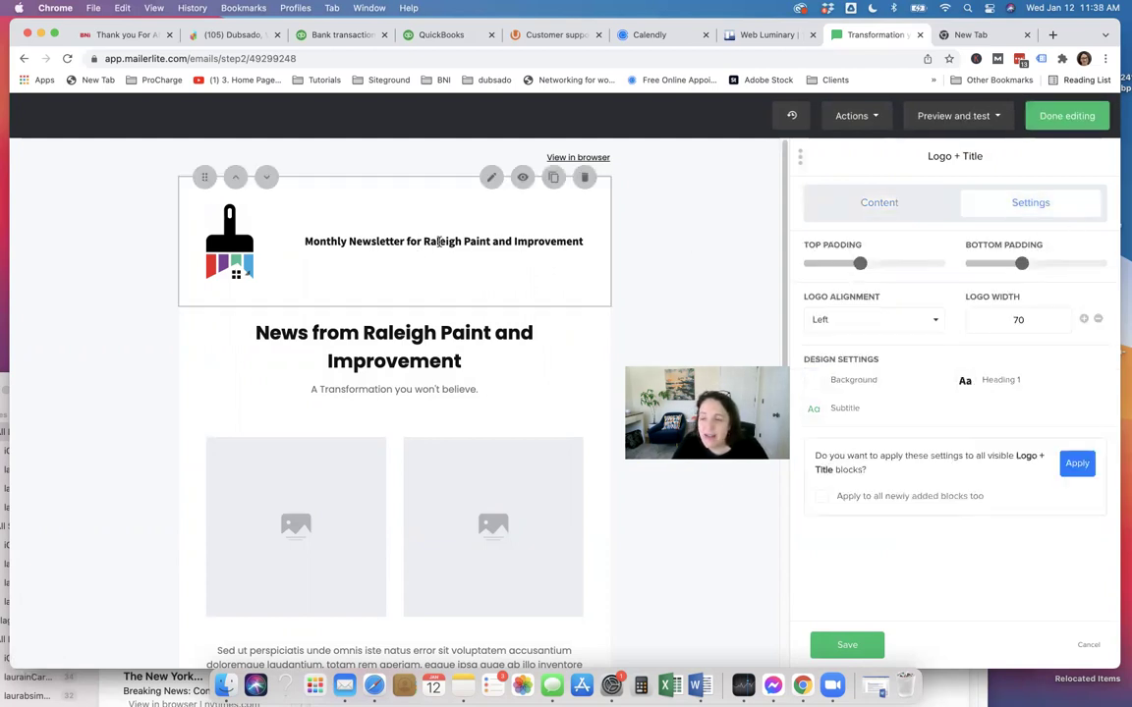
left_click(966, 382)
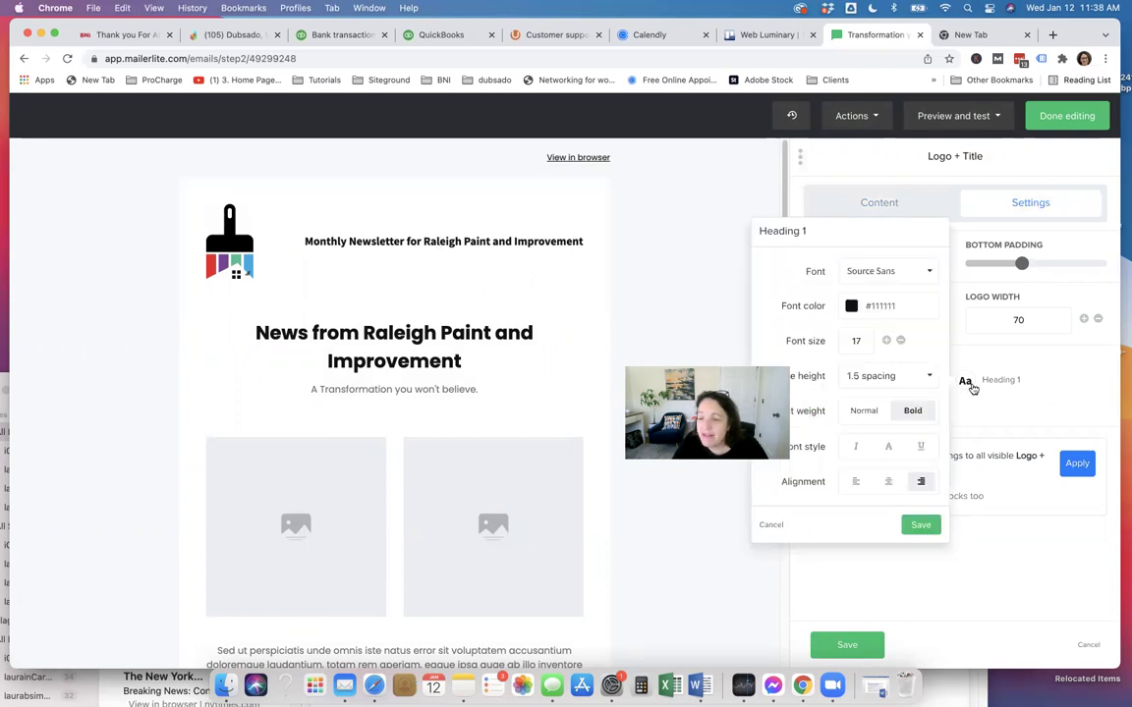
left_click(850, 308)
left_click(884, 438)
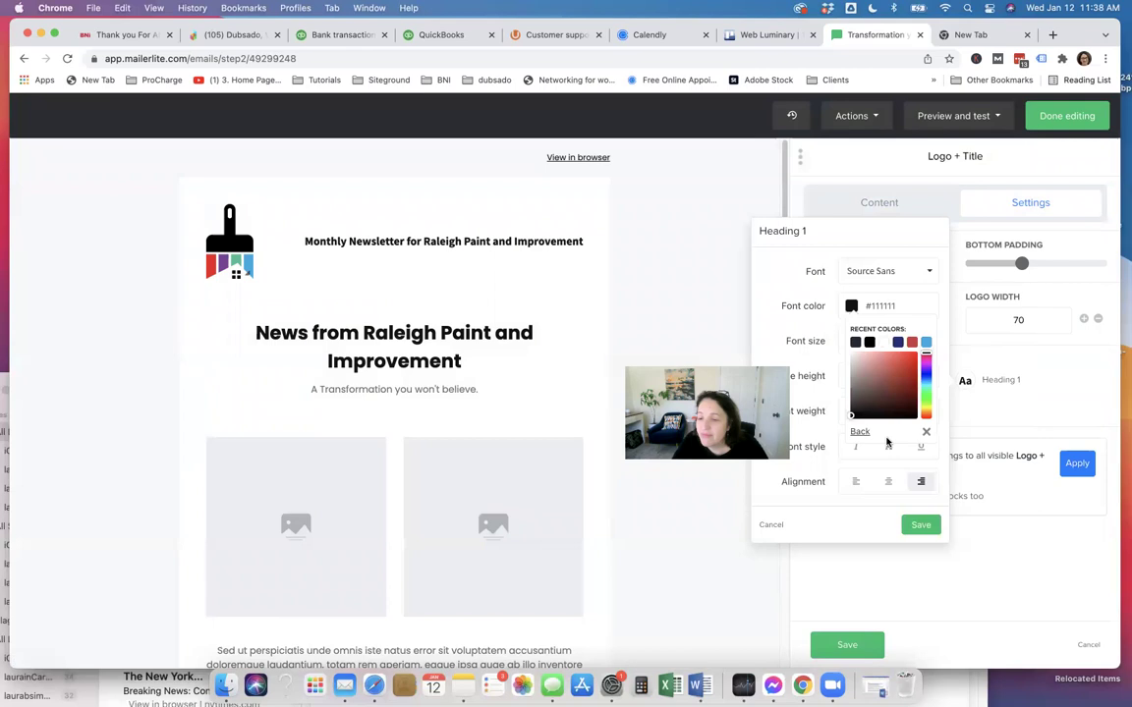
left_click(911, 343)
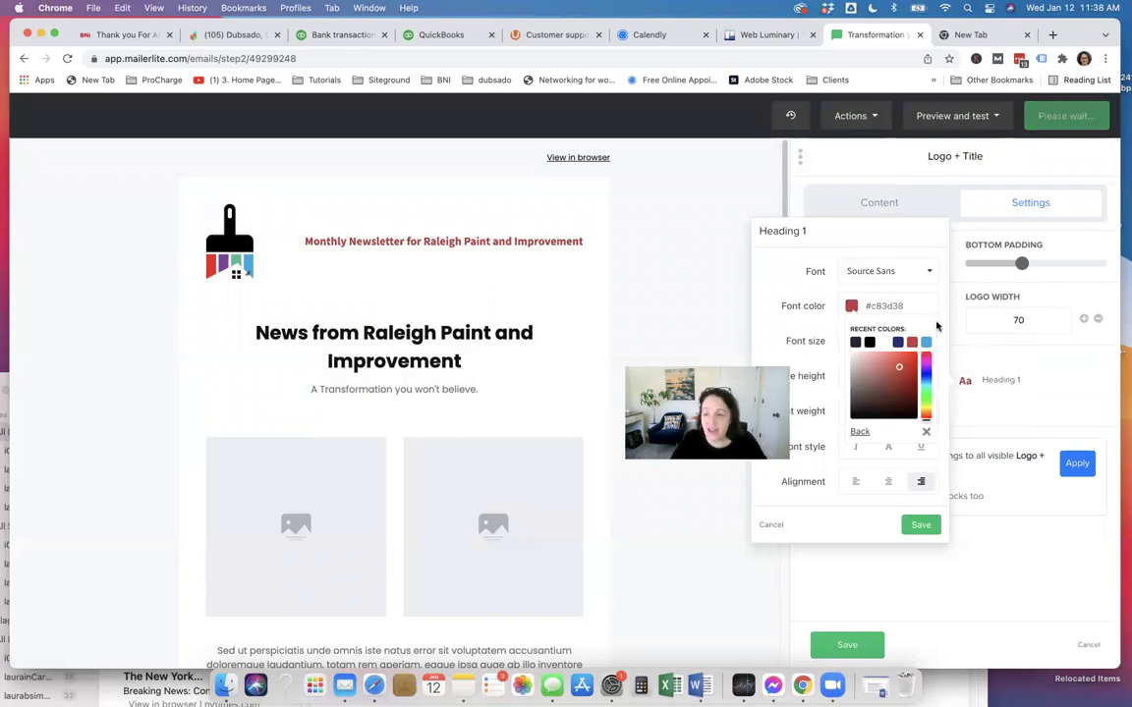
- Save the Heading 1 style and delete the "News from Raleigh Paint and Improvement" title block
left_click(920, 526)
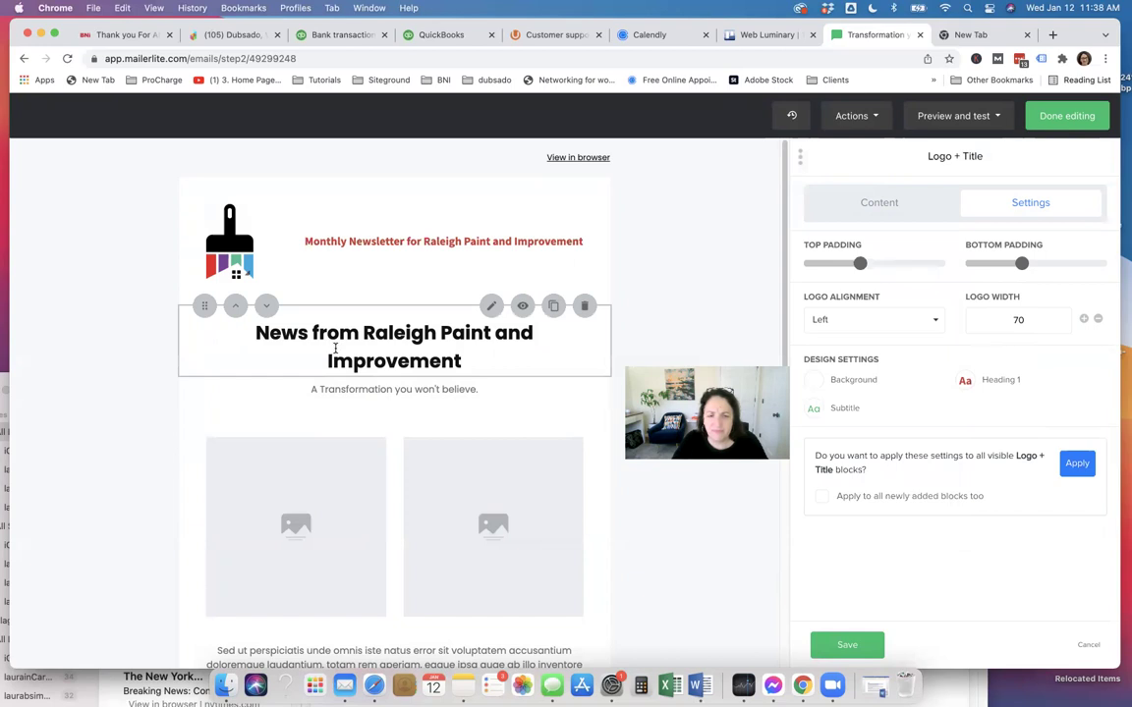
left_click(585, 306)
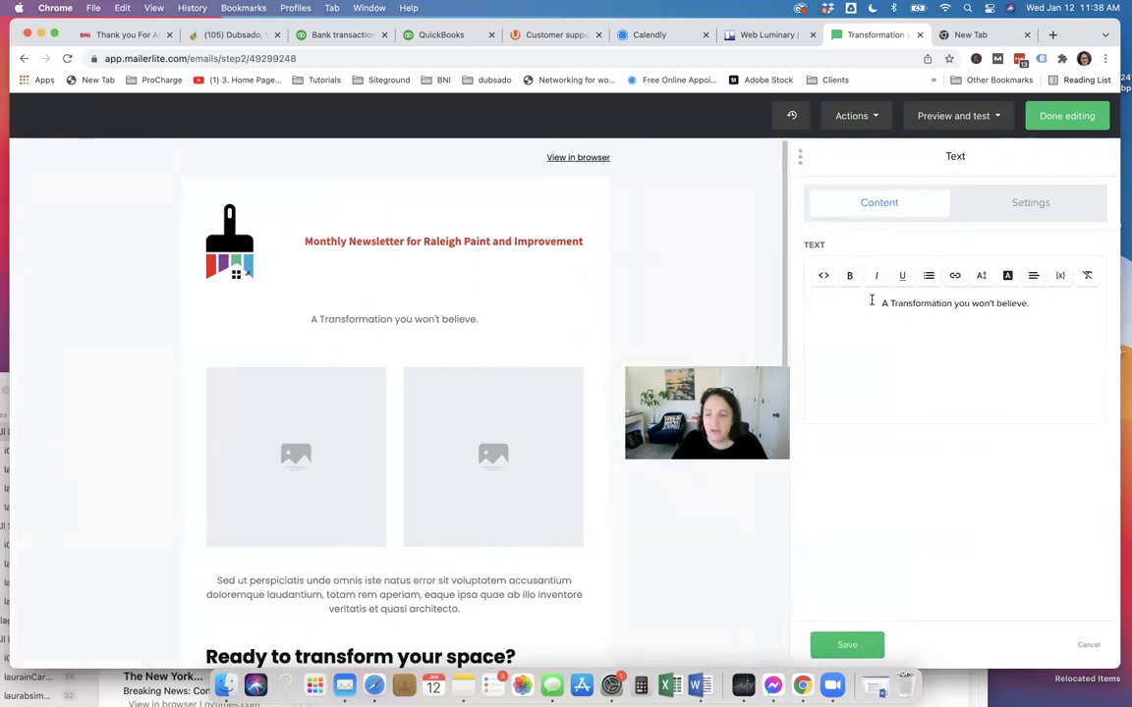
- Try to make the "A Transformation you won't believe." text 16px and bold
left_click(980, 275)
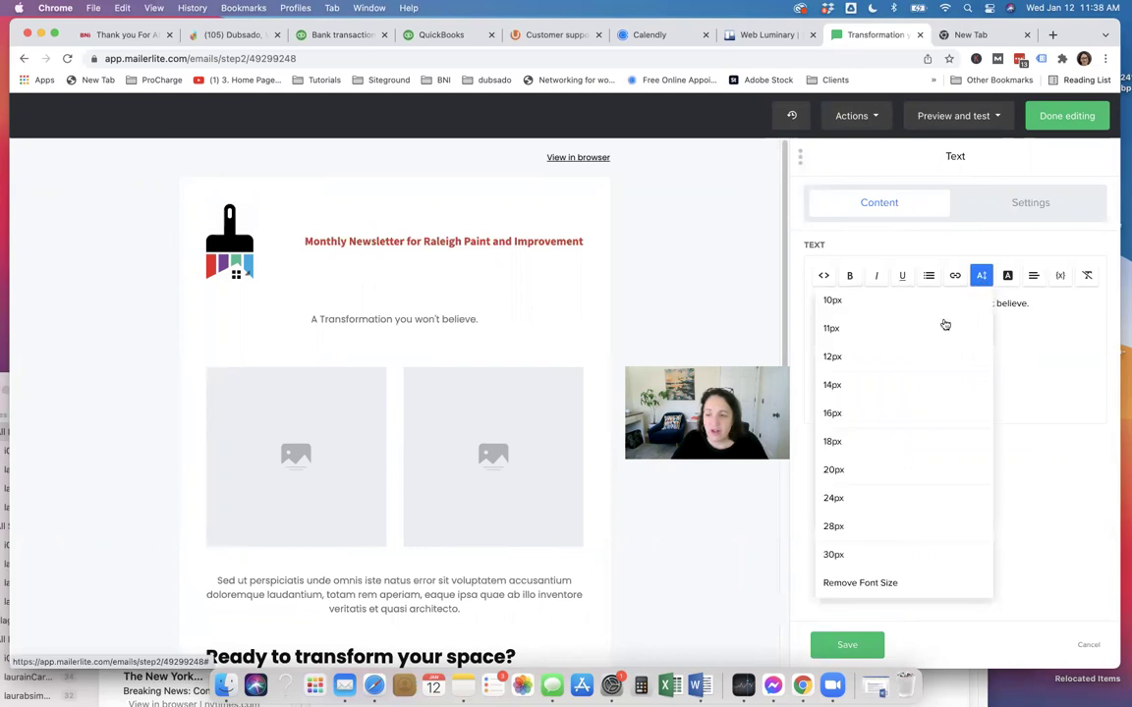
left_click(860, 413)
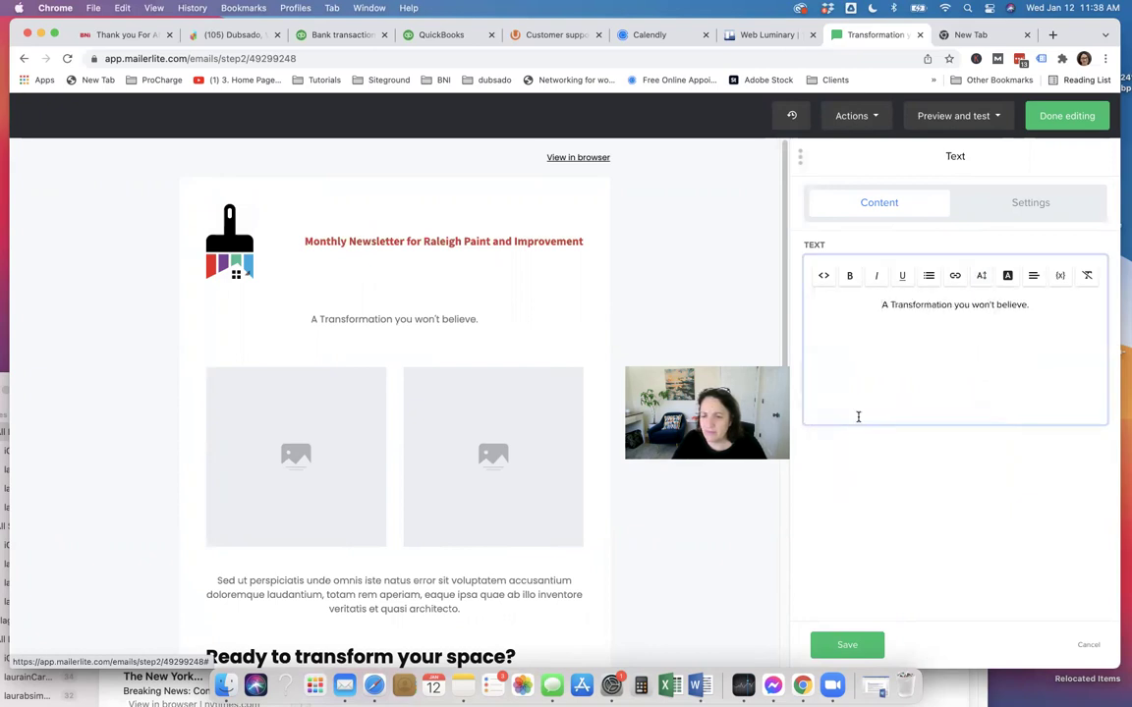
left_click(847, 276)
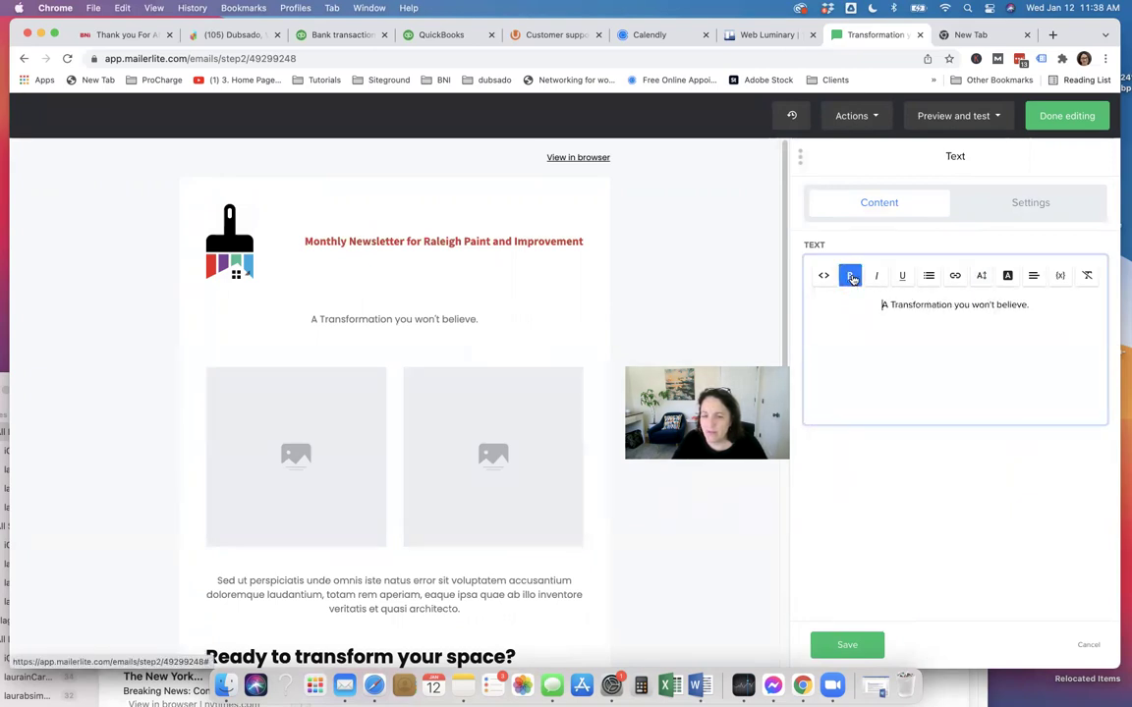
left_click(885, 351)
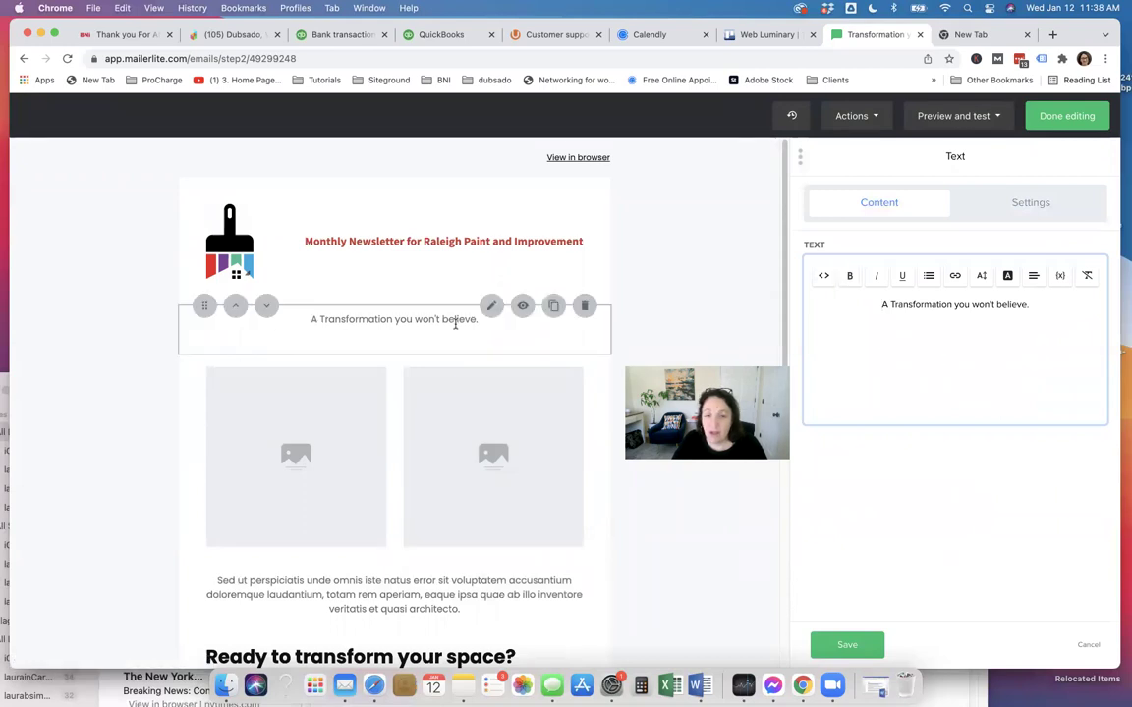
left_click(850, 280)
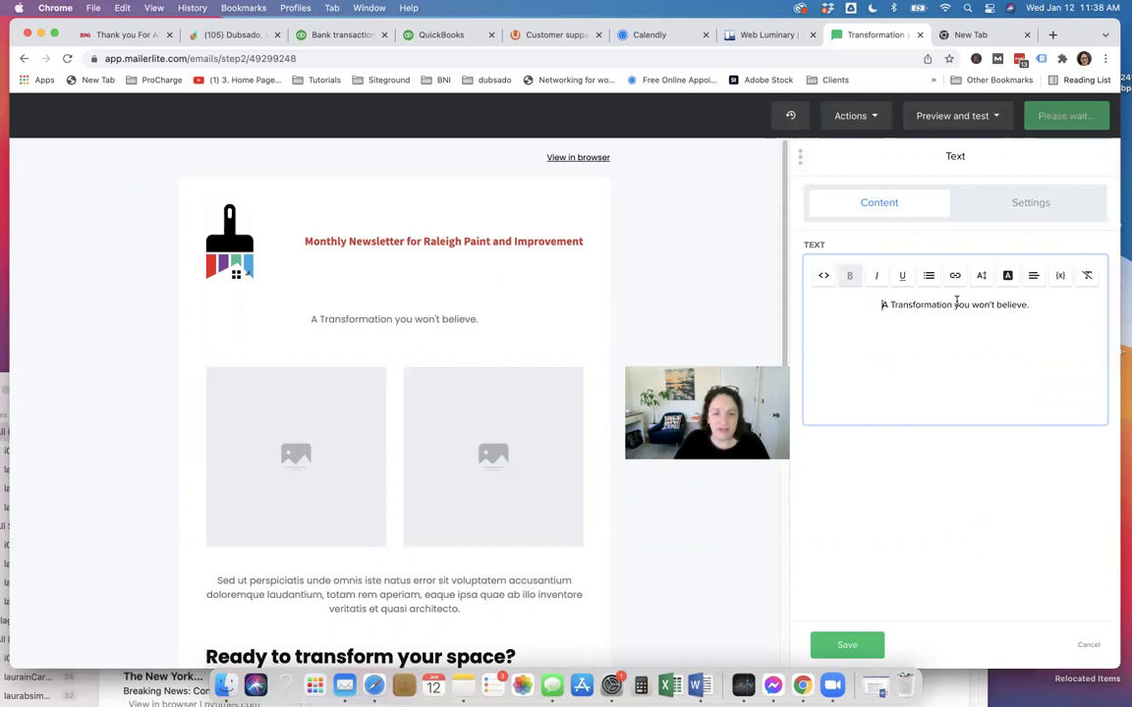
- Filter the blocks to Gallery and insert a Gallery 5 block above the existing two-image gallery
left_click(335, 461)
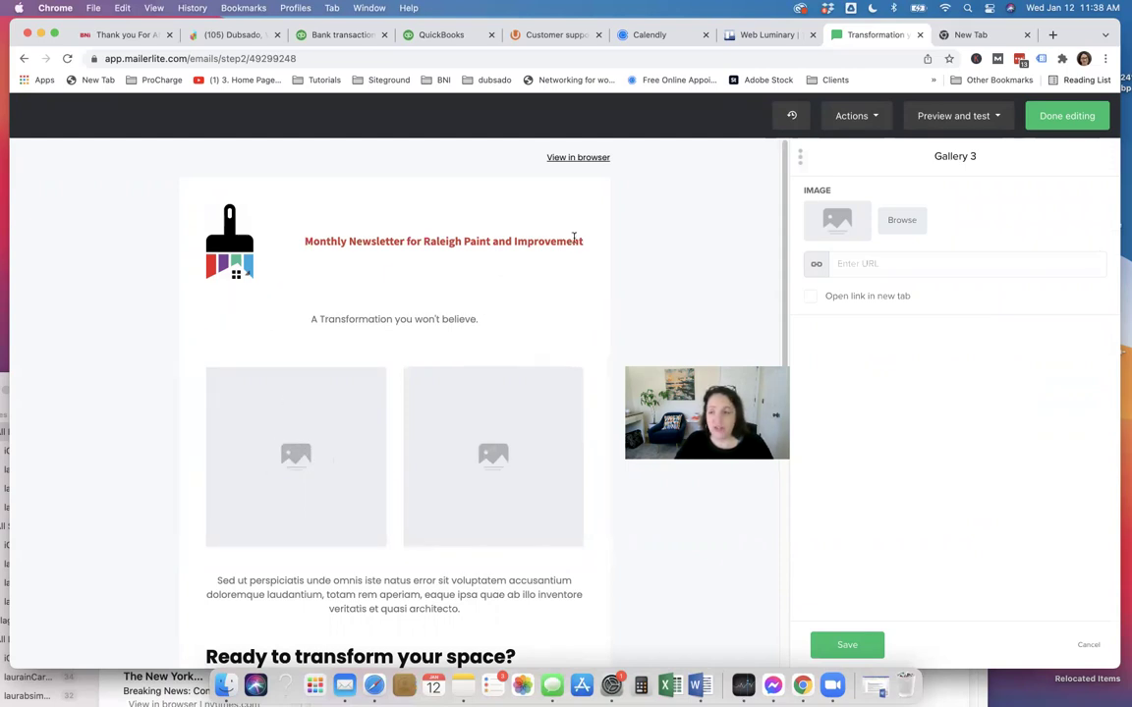
left_click(847, 645)
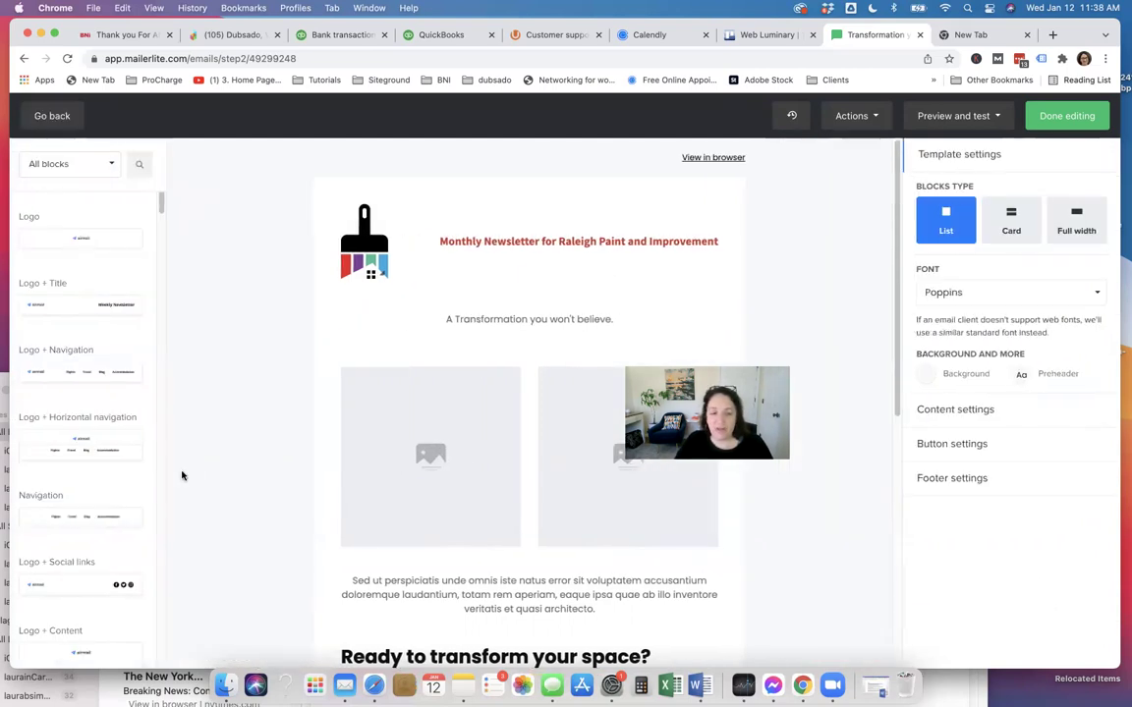
left_click(72, 165)
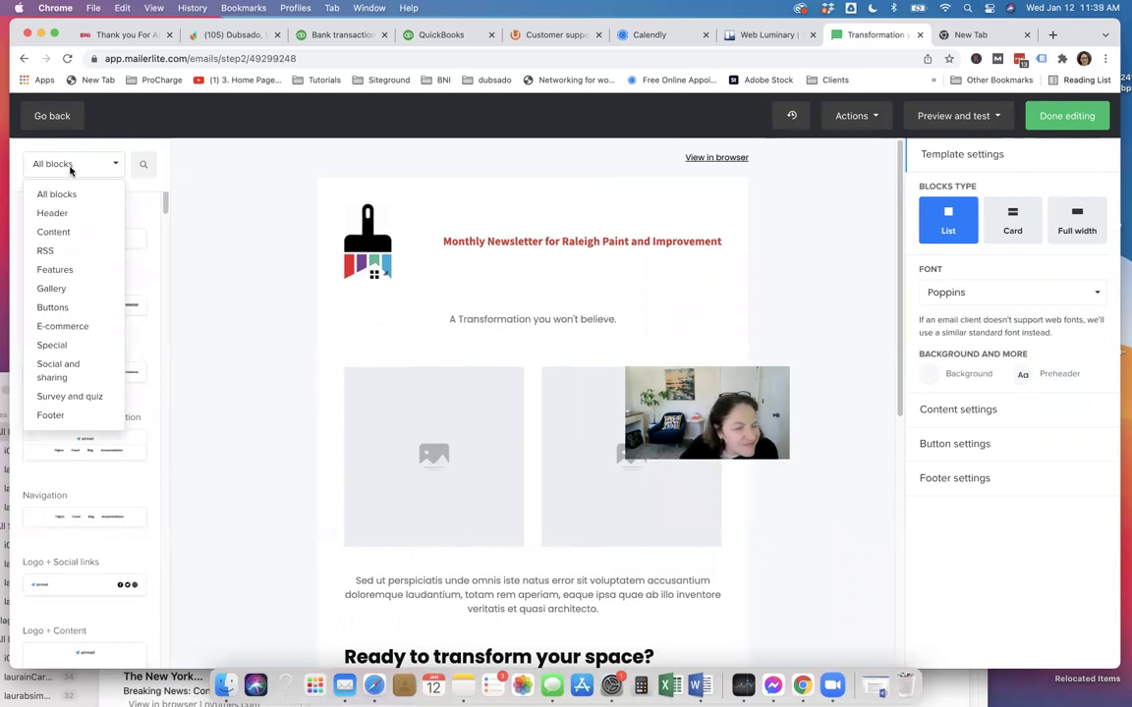
left_click(44, 288)
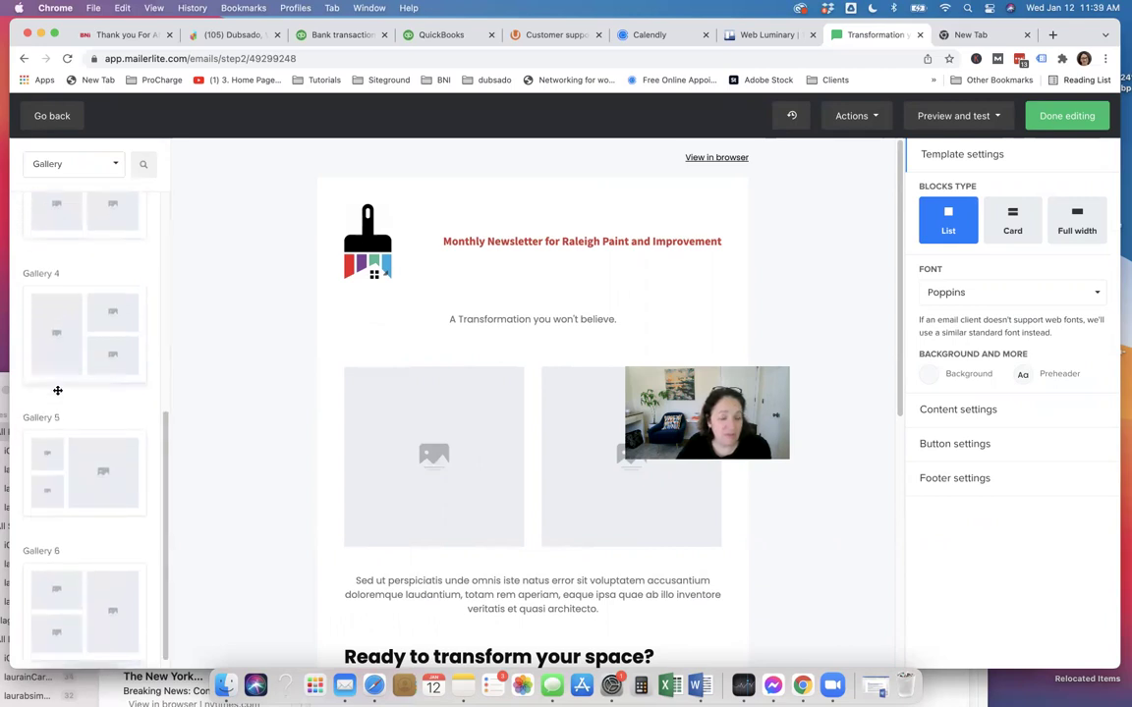
left_click_drag(54, 433, 490, 374)
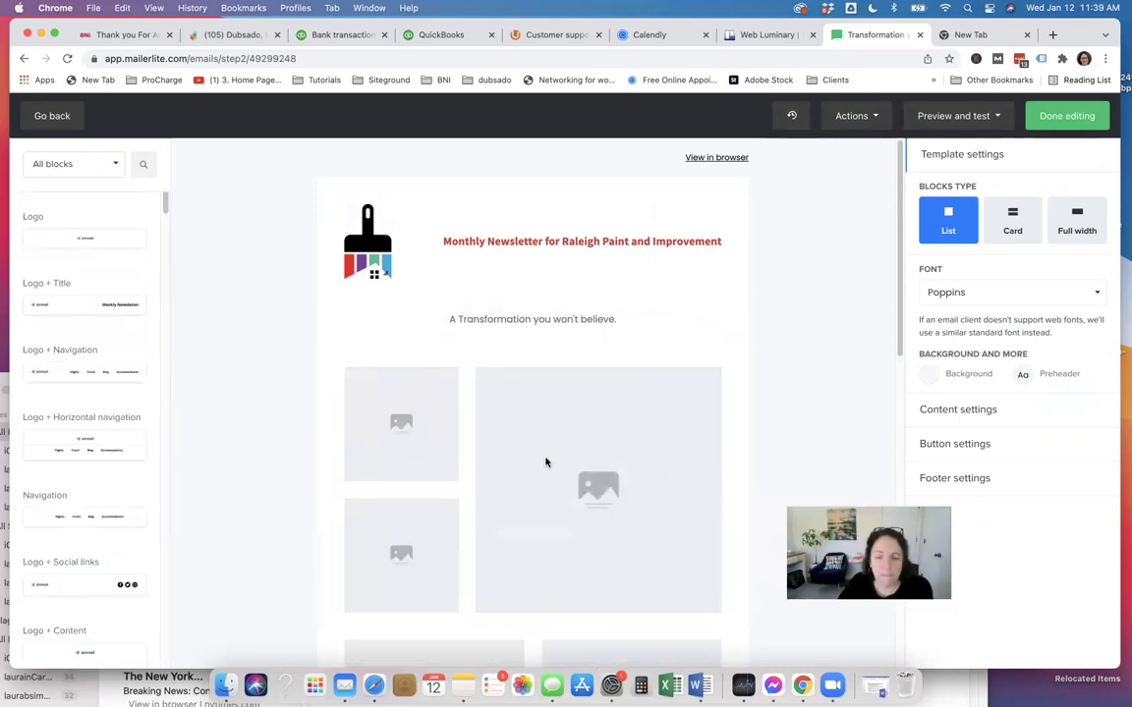
- Delete the three-image Gallery 5 block from the email
scroll(590, 412, "down", 3)
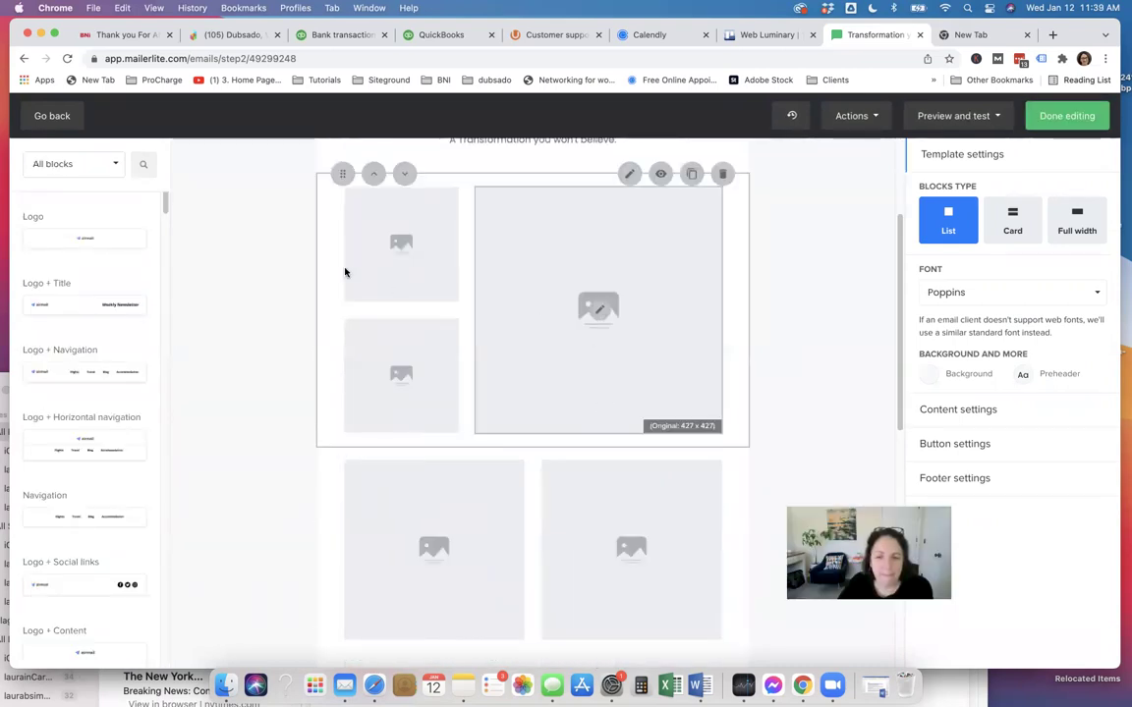
left_click(431, 244)
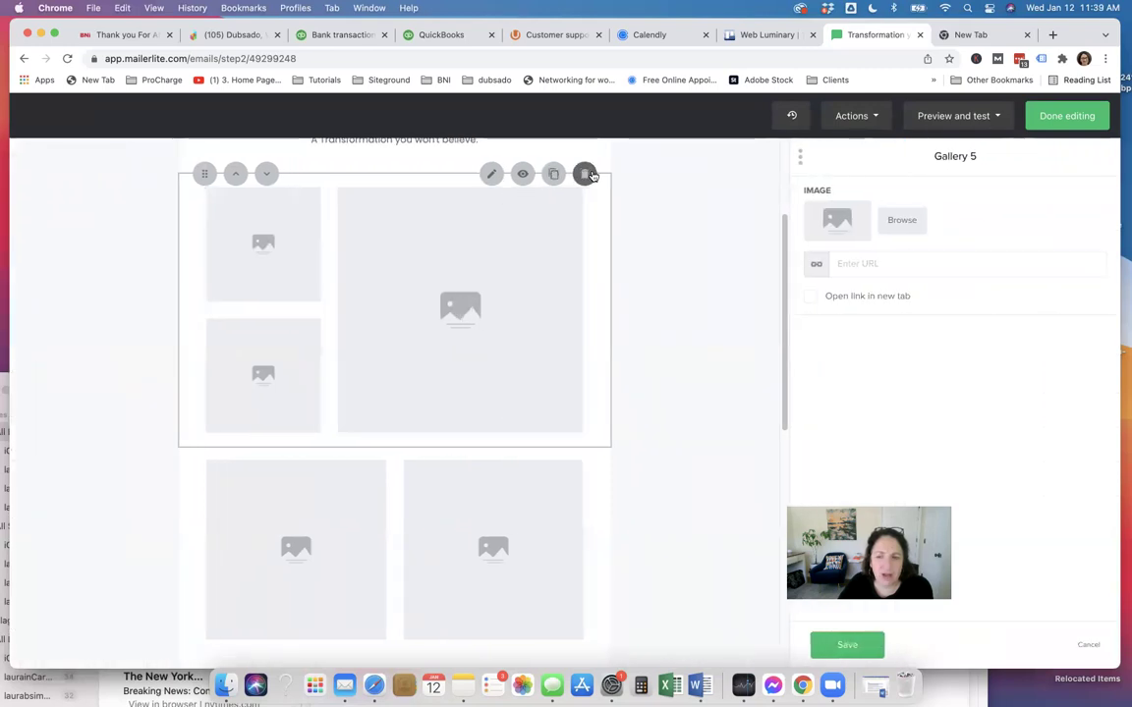
left_click(586, 174)
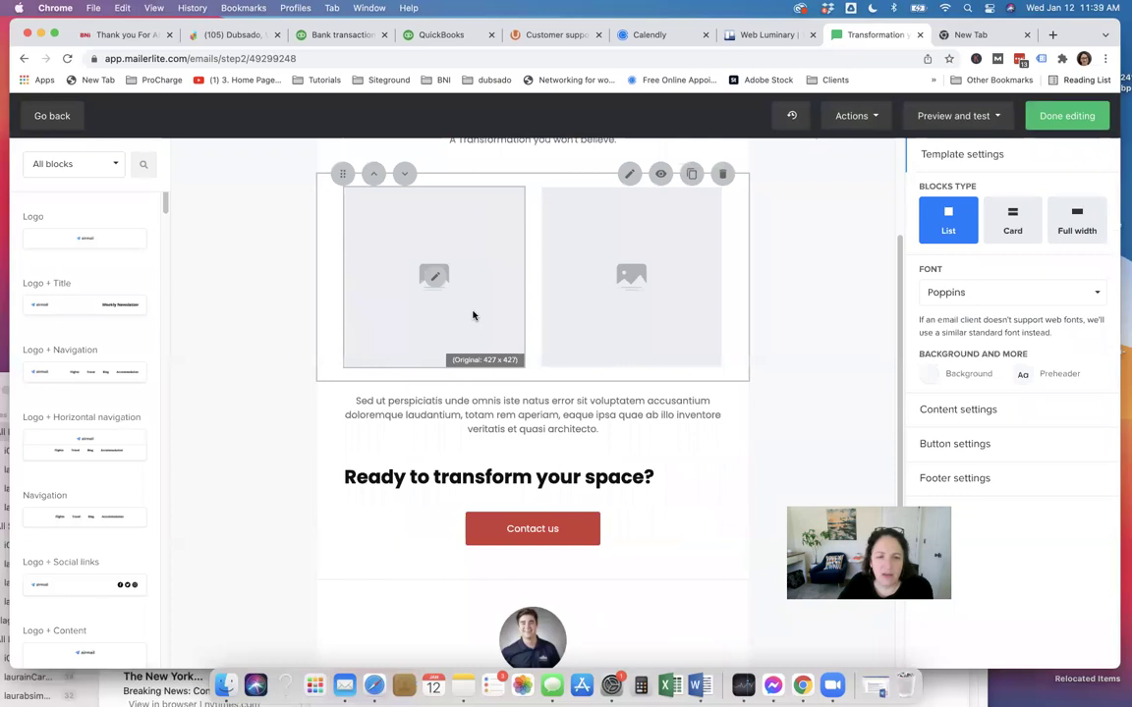
- Fill the first image slot of the Gallery 3 block with Before-Cary2-fence.jpg from the file manager
left_click(496, 316)
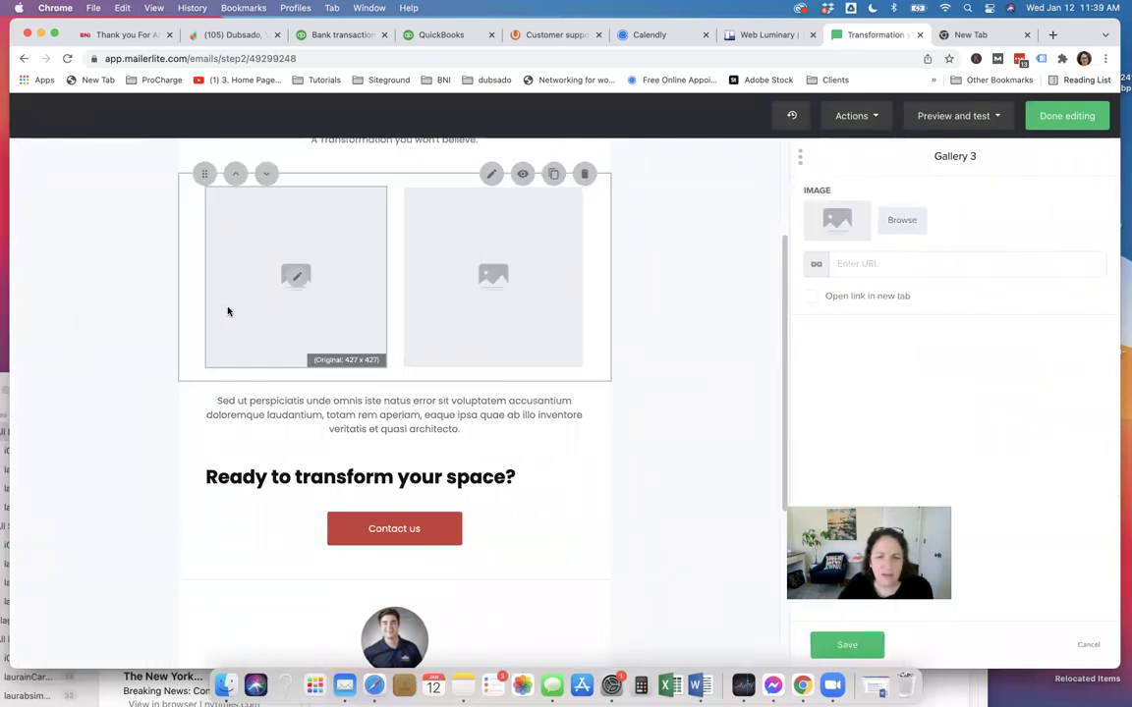
left_click(838, 221)
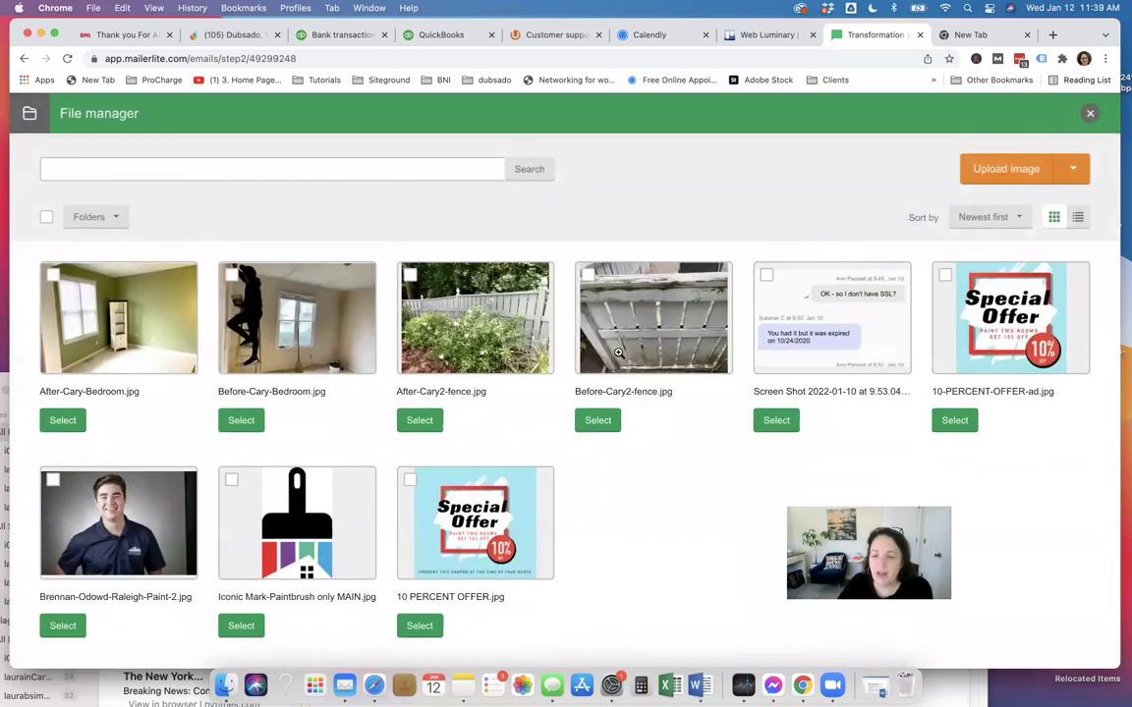
left_click(596, 423)
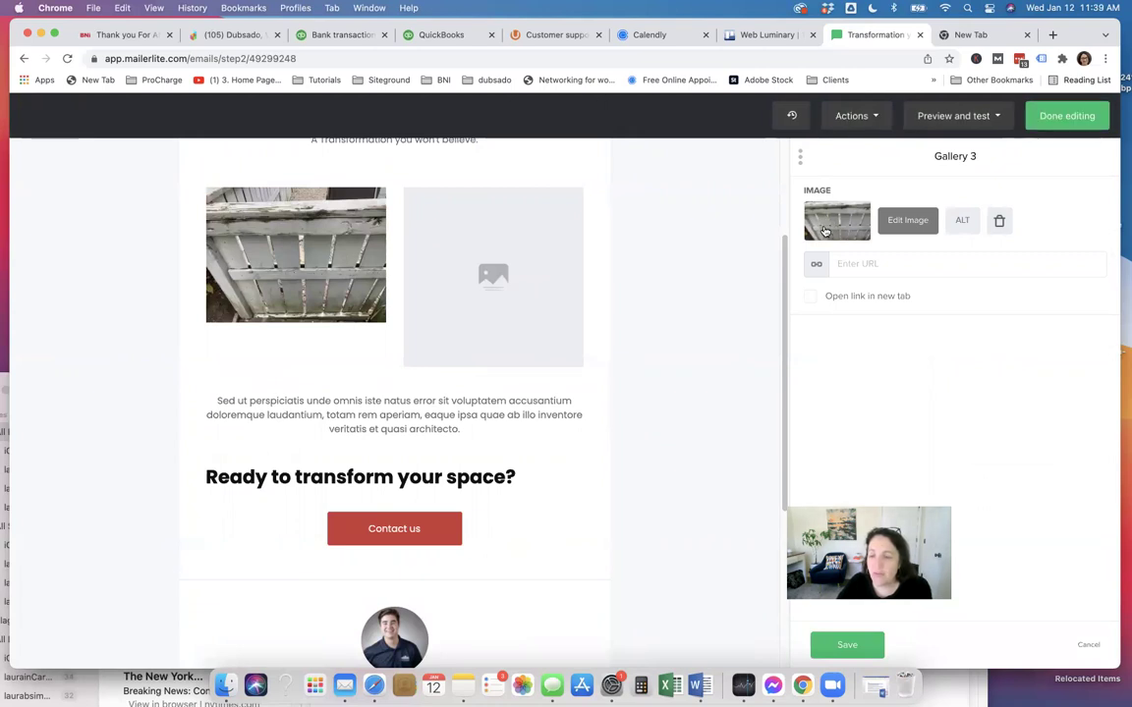
- Examine the image editor's filters for the before-fence photo, including the Black & White set, and close without saving
left_click(901, 221)
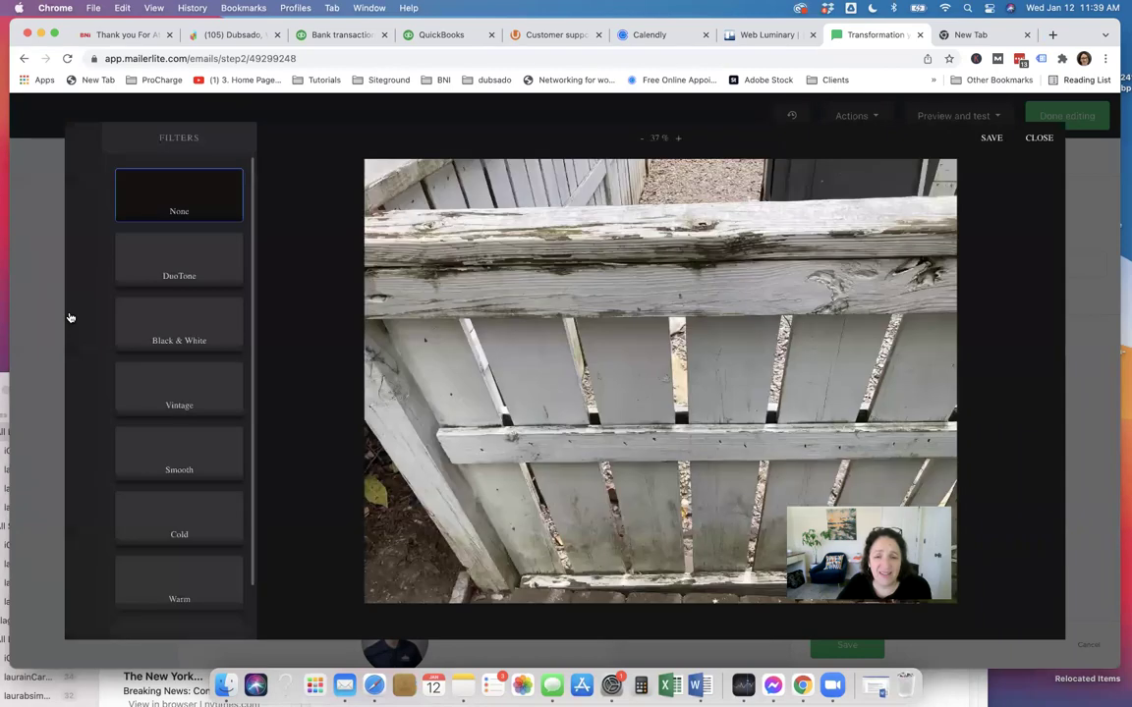
left_click(167, 272)
left_click(167, 272)
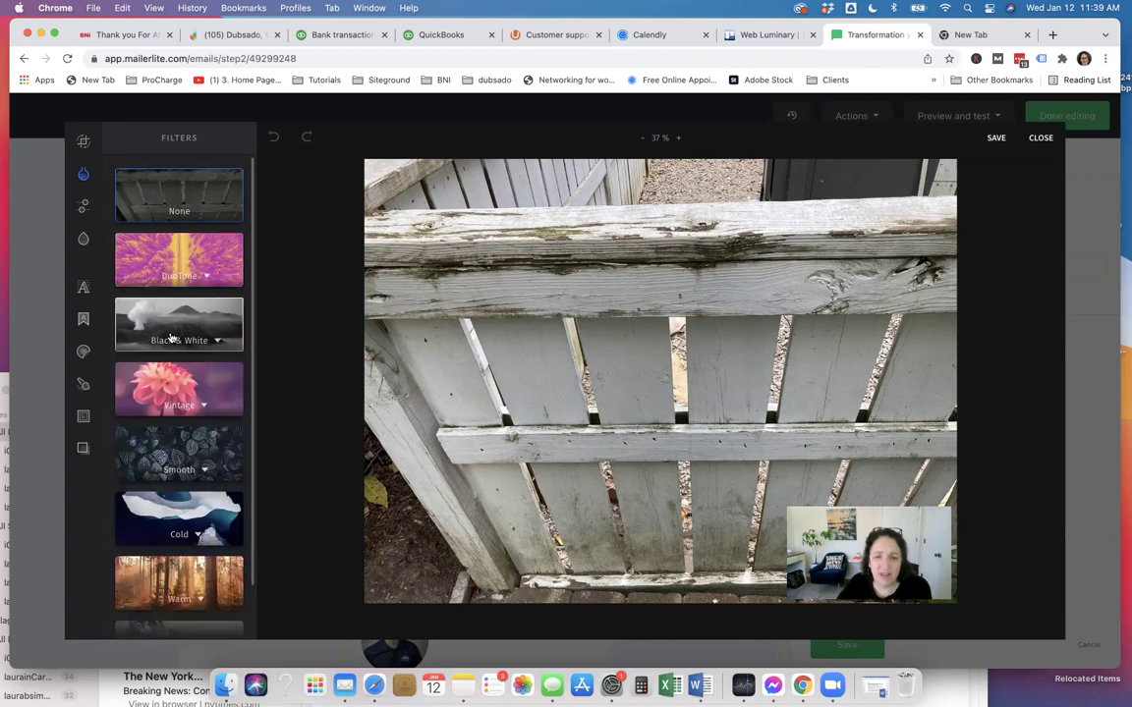
left_click(135, 318)
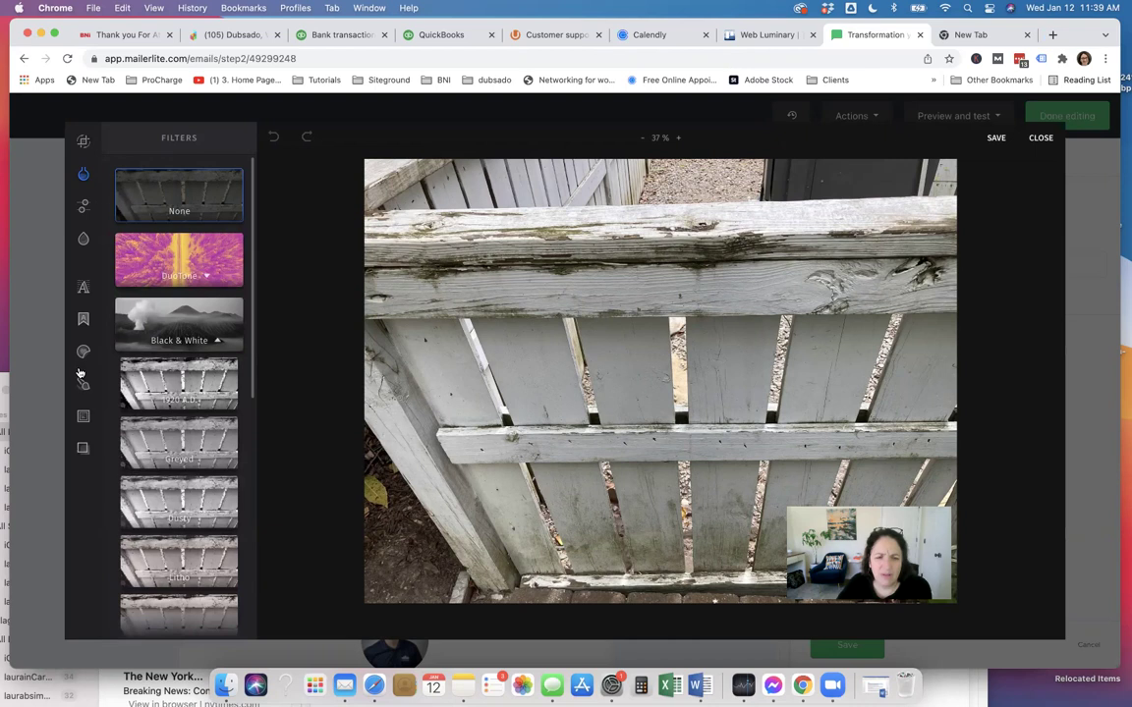
left_click(1039, 138)
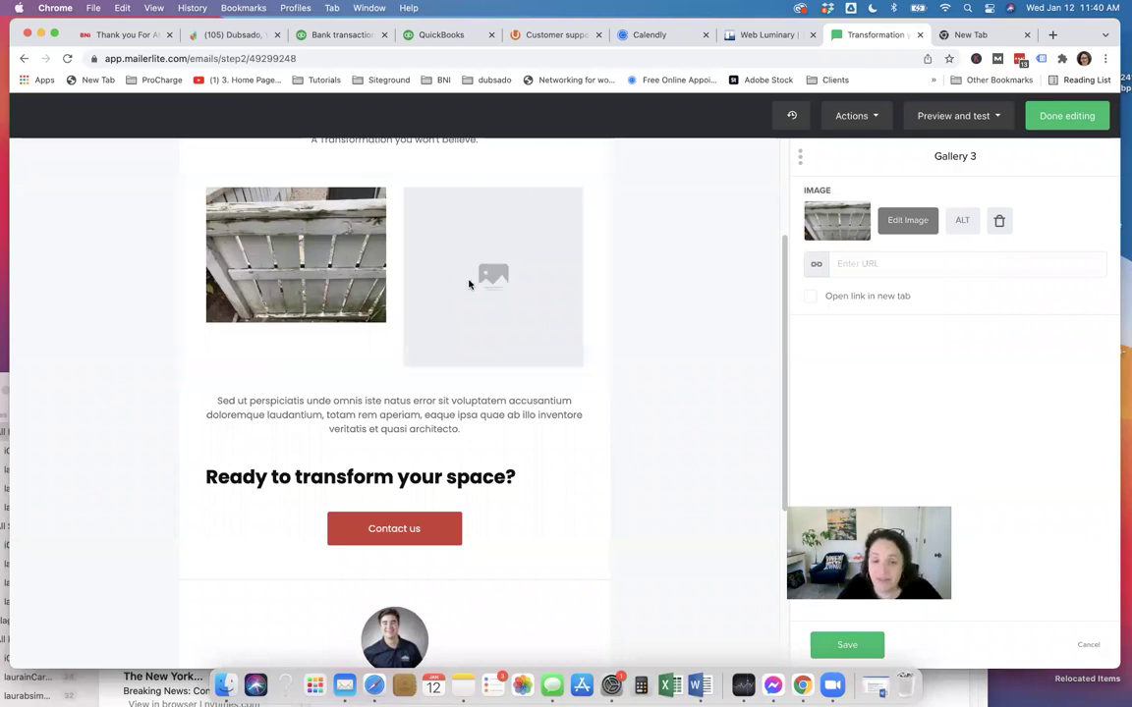
- Fill the second image slot of the Gallery 3 block with After-Cary2-fence.jpg from the file manager
left_click(491, 281)
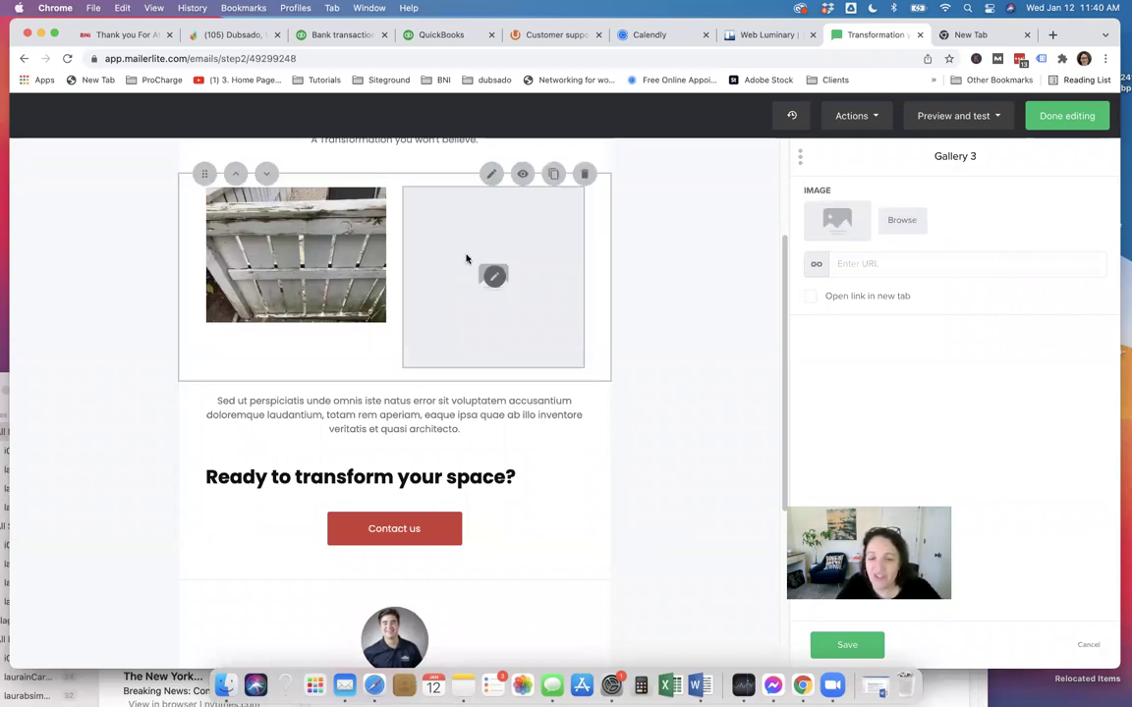
left_click(842, 219)
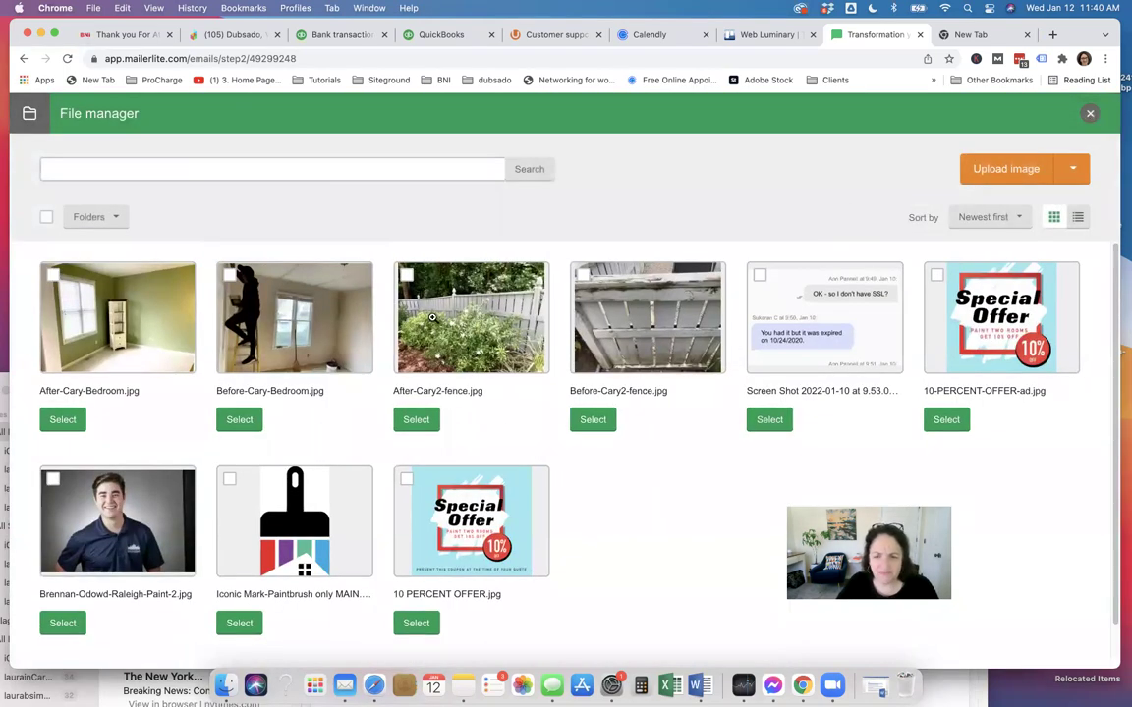
left_click(419, 421)
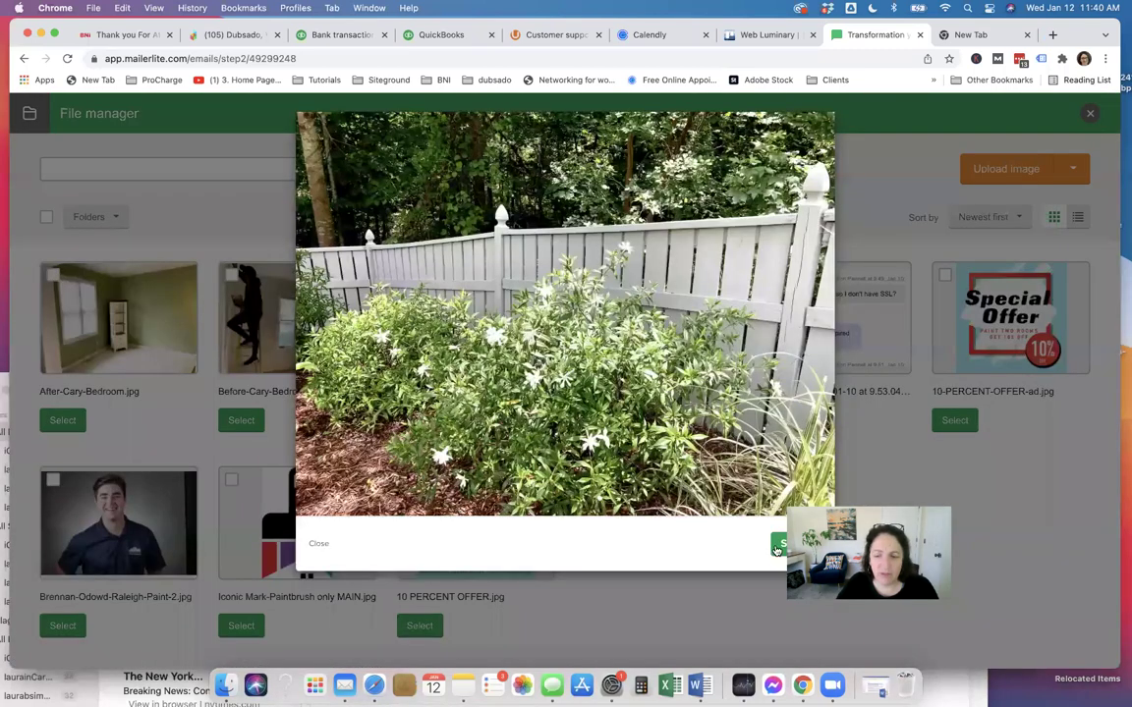
left_click(777, 547)
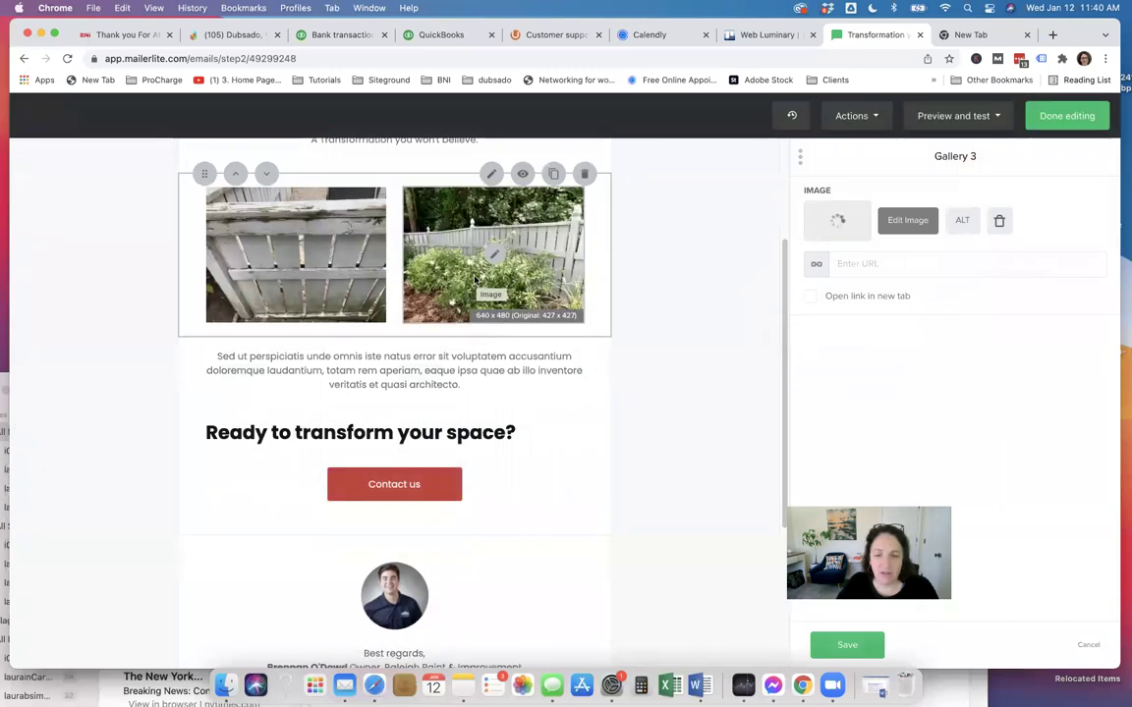
- Change the title above the Contact us button to "Ready to transform your space with paint or stain?"
left_click(298, 370)
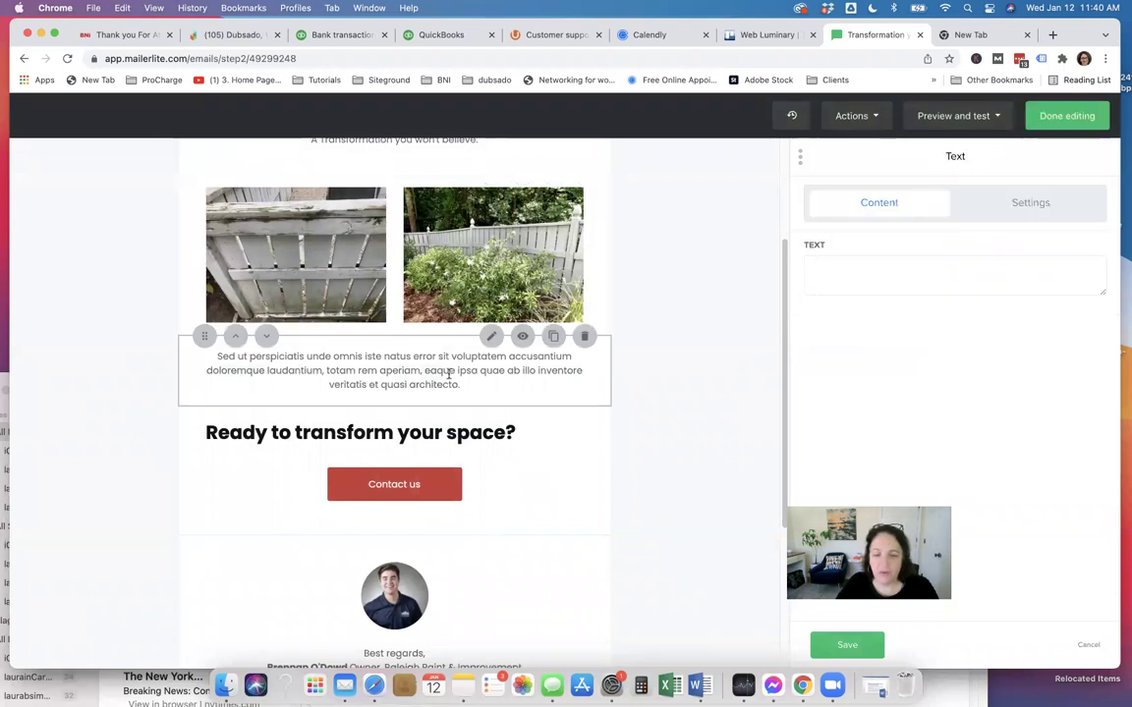
left_click(298, 437)
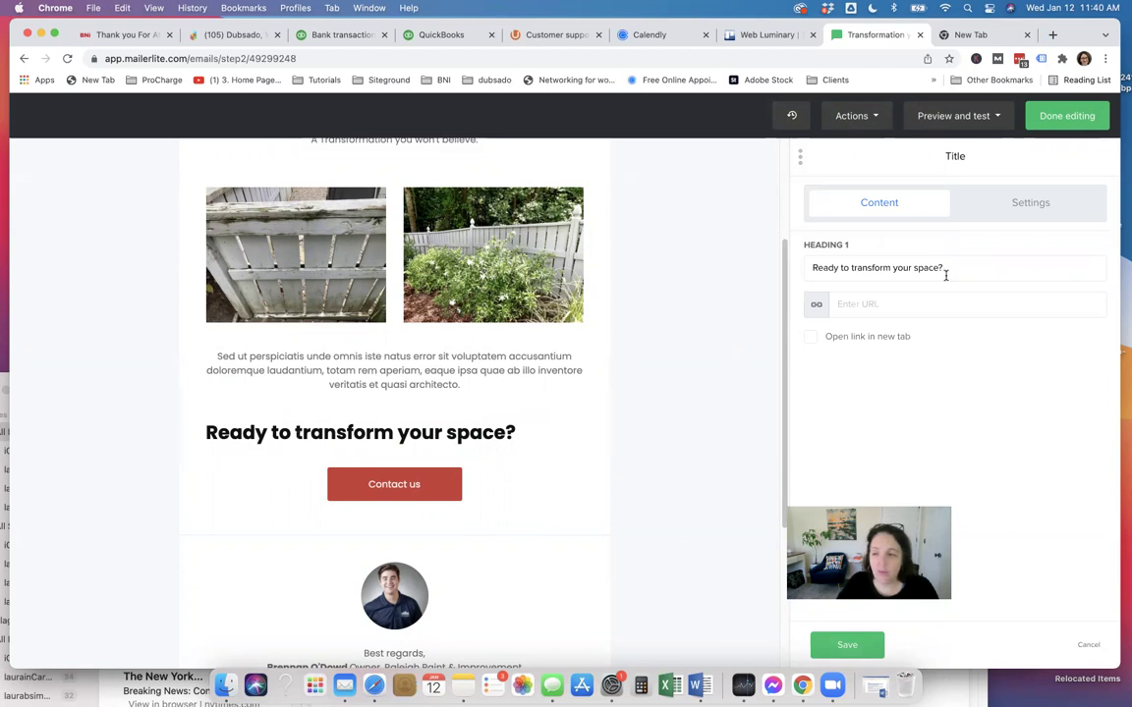
left_click(996, 271)
key("Left")
type("with")
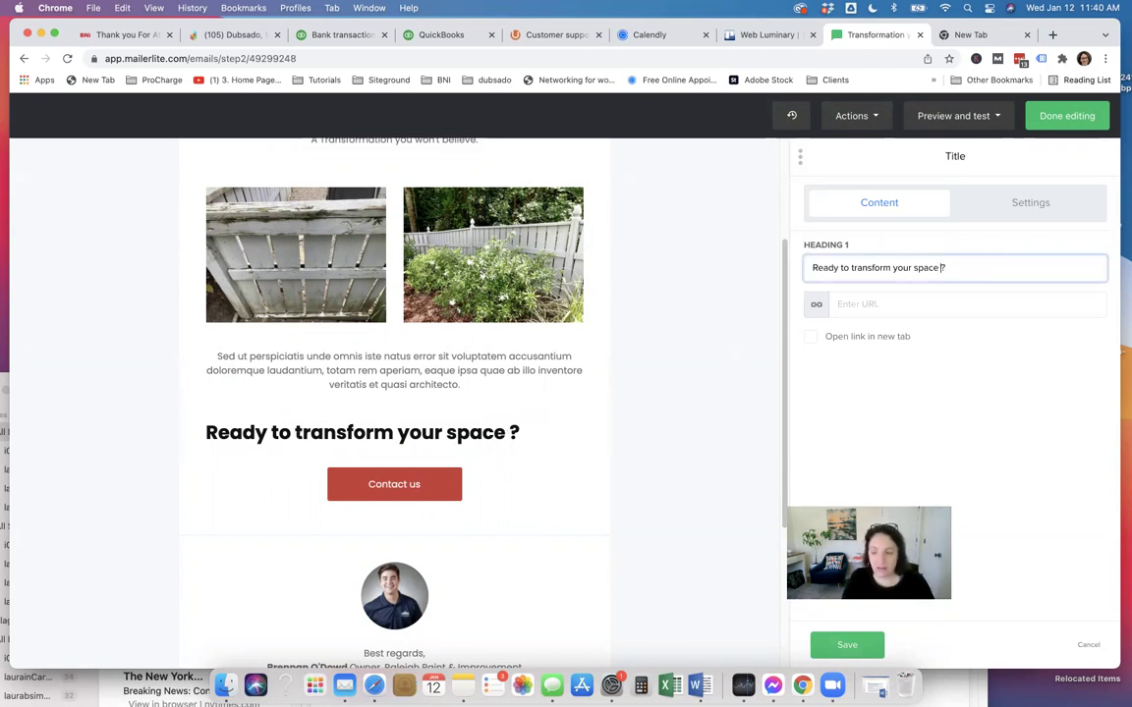
type(" paint or sta")
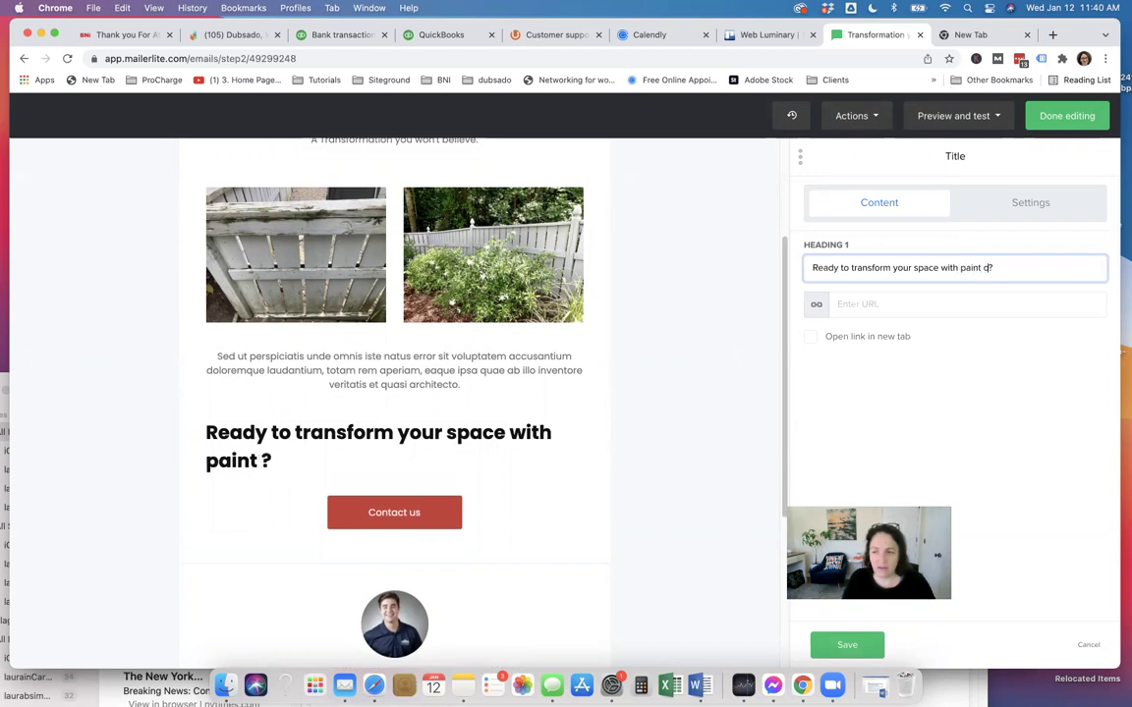
type("tin")
key("BackSpace")
key("BackSpace")
type("in")
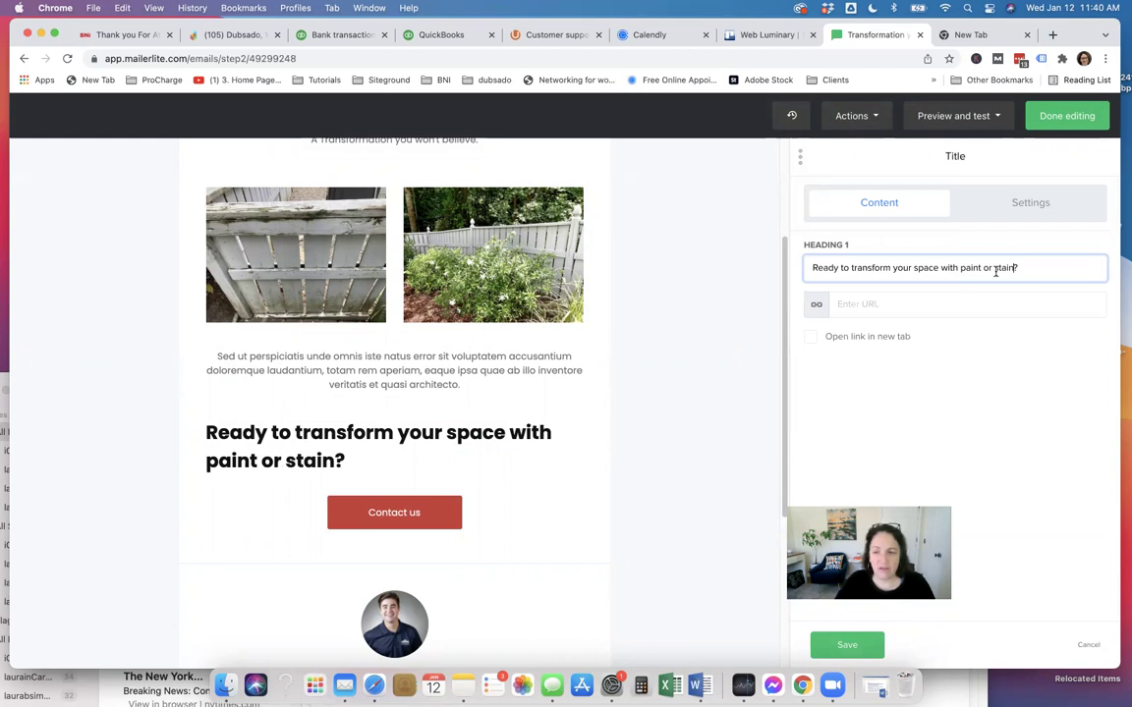
left_click(372, 459)
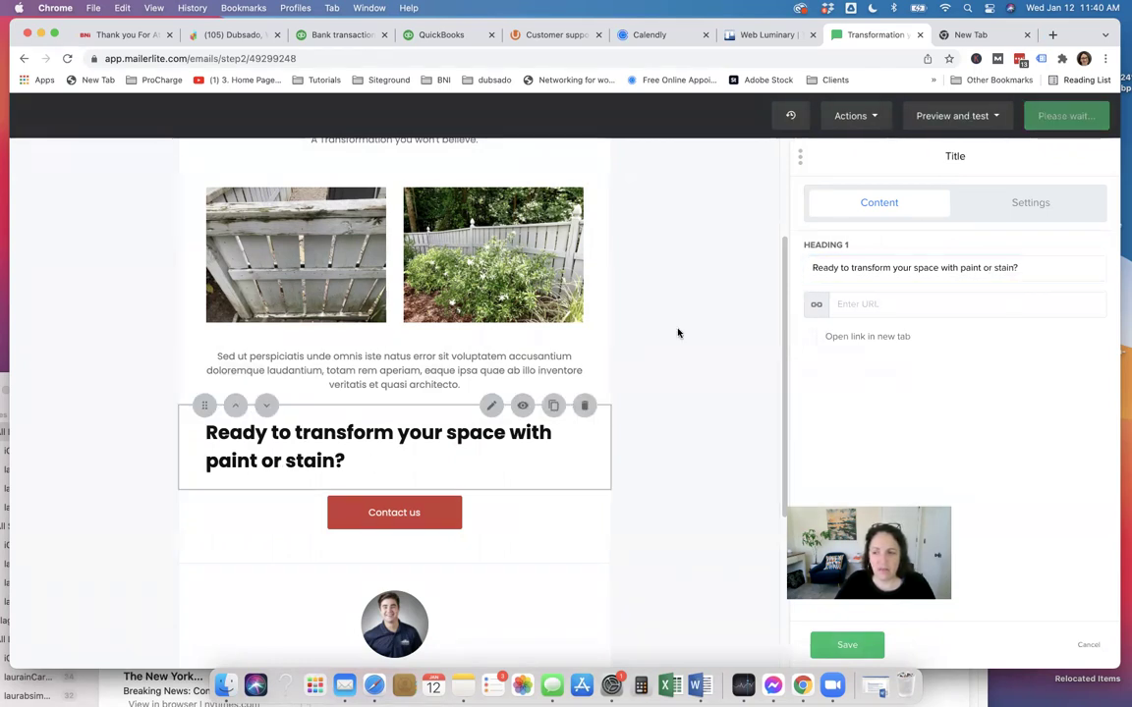
- Check the Title block's padding and design settings, return to its content and save the block
left_click(1051, 214)
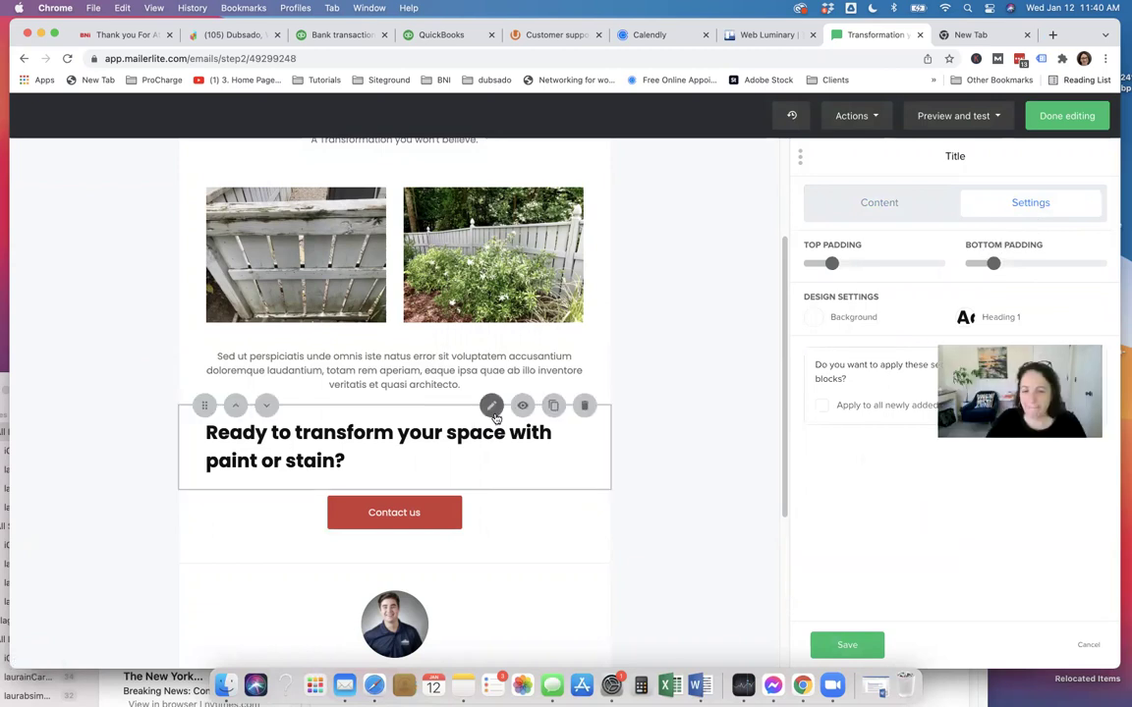
left_click(896, 207)
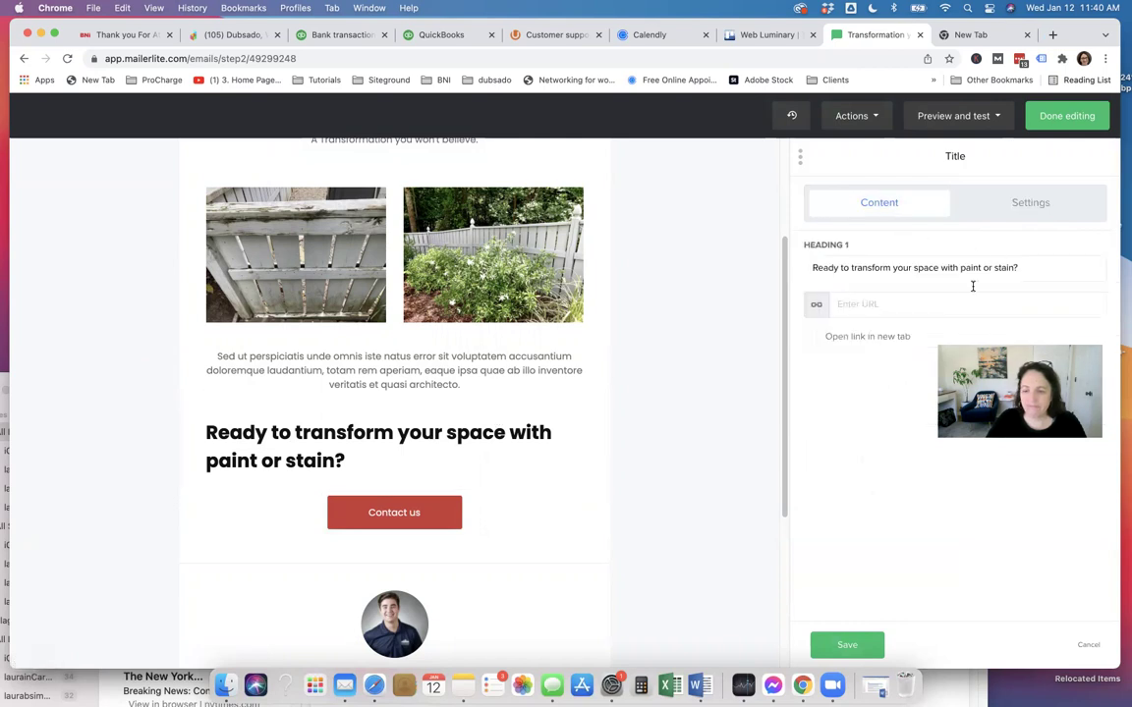
left_click(841, 646)
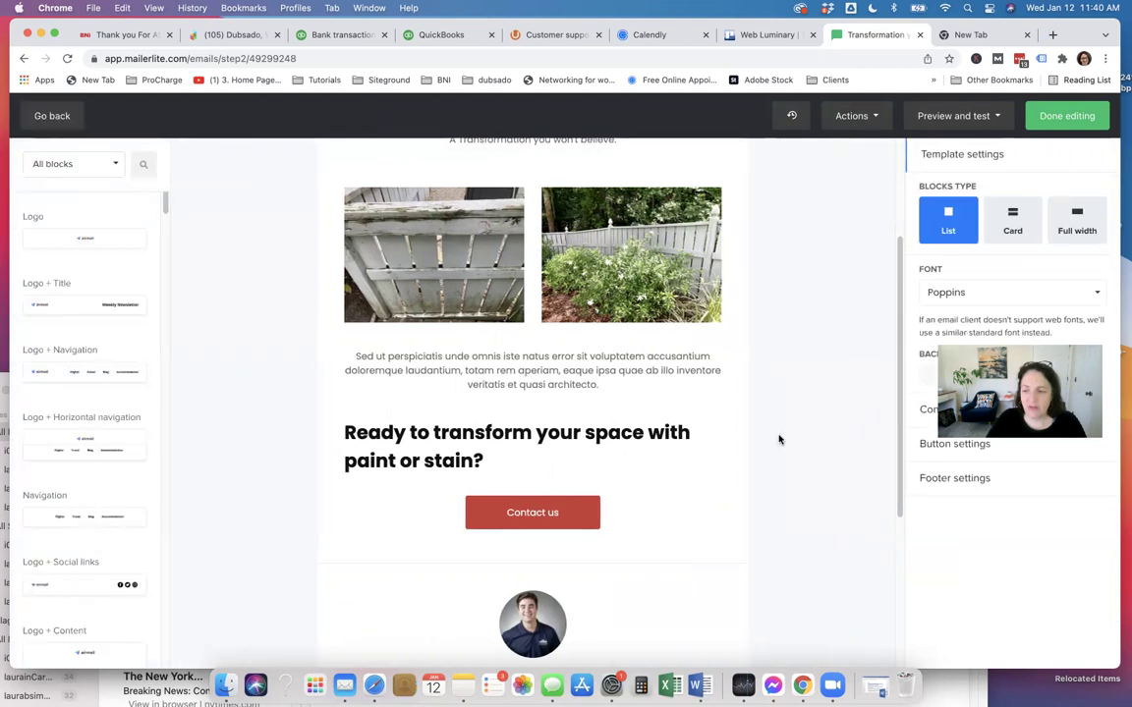
- Set the template font to Source Sans and open the content style settings
left_click(990, 293)
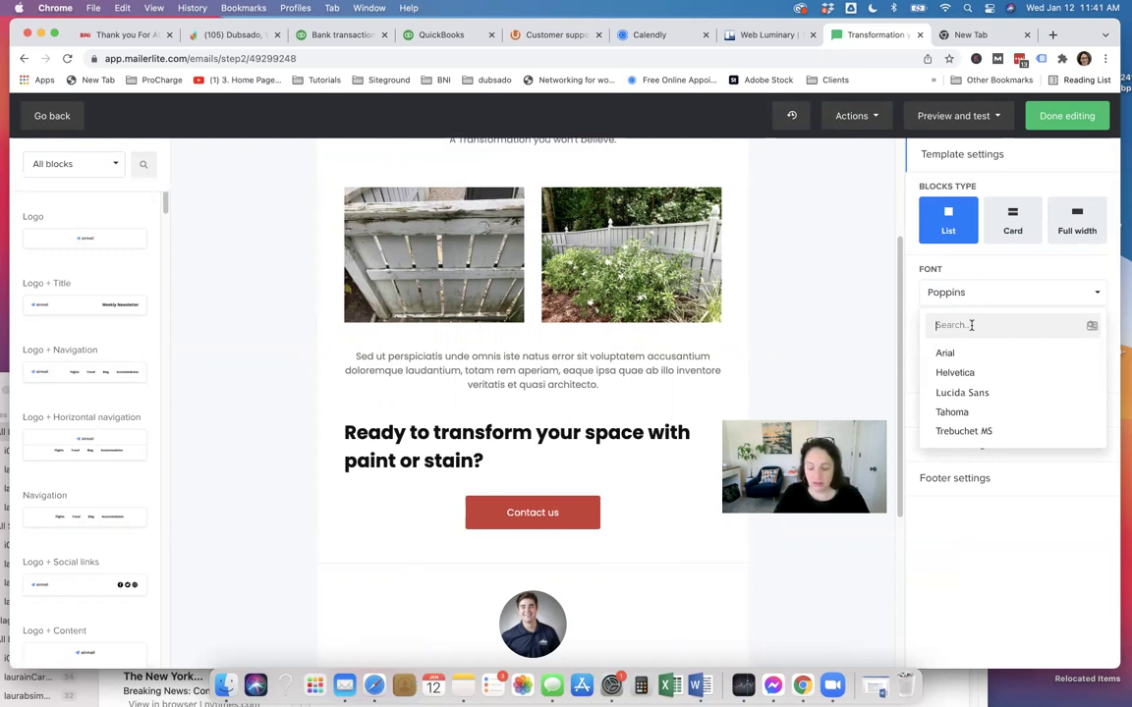
type("Sour")
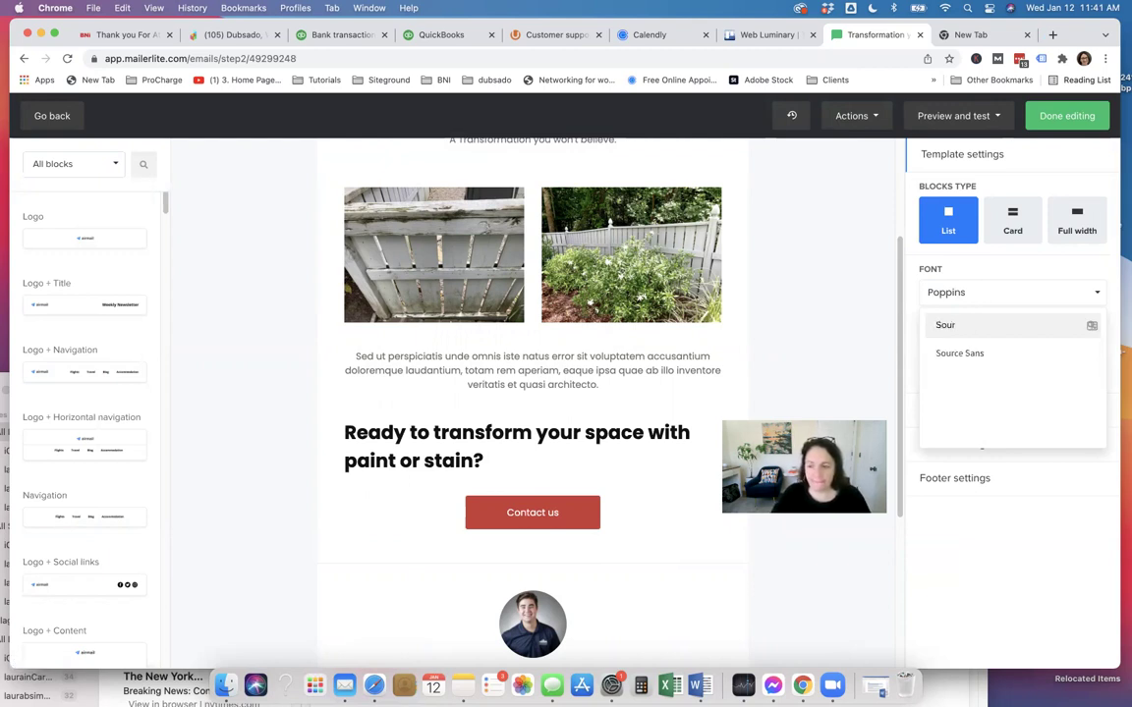
left_click(958, 352)
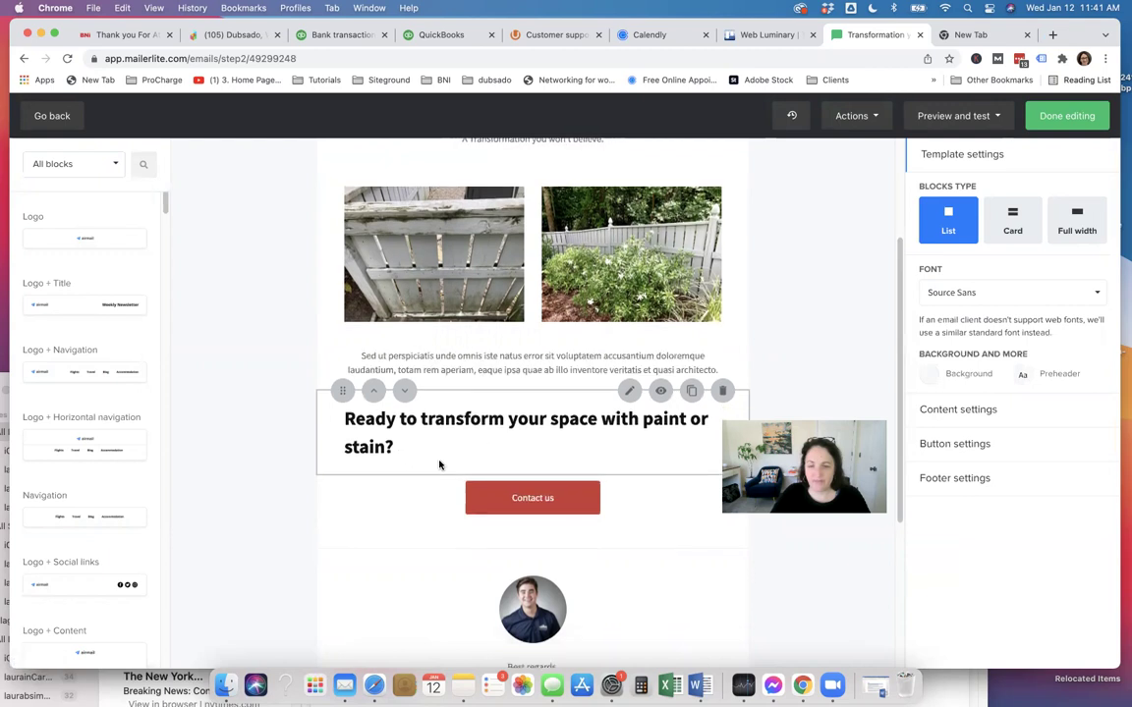
left_click(1038, 416)
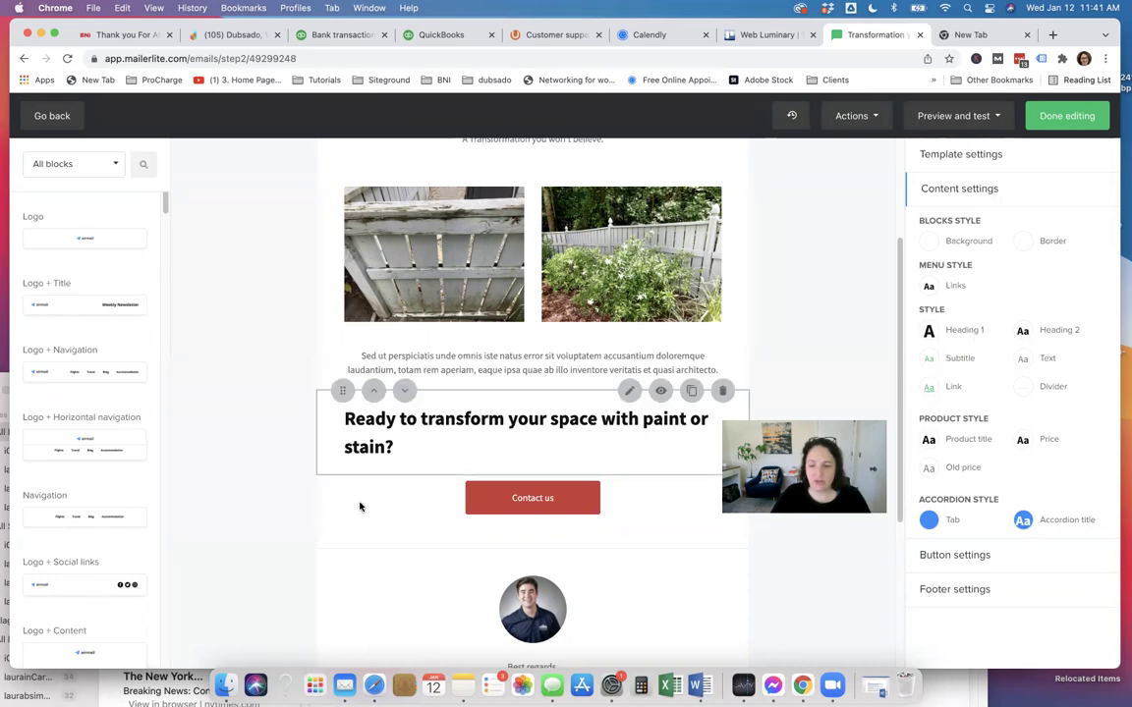
- Check the Contact us button's text and contact page link, and save the block
left_click(532, 498)
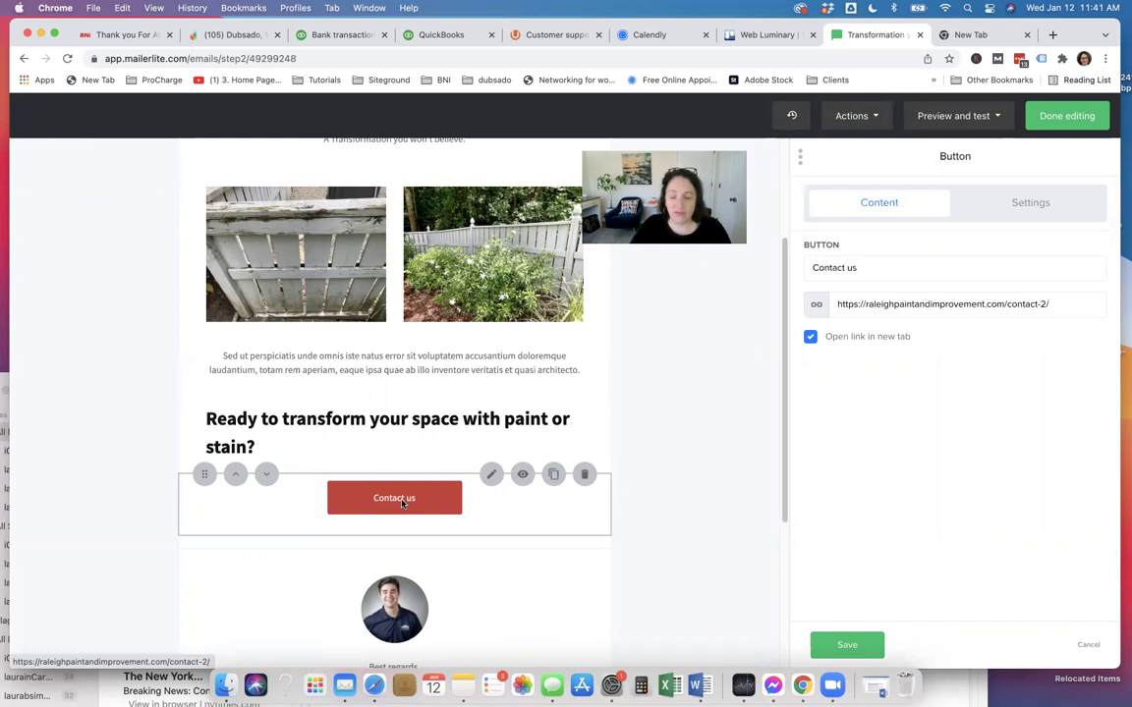
left_click(912, 304)
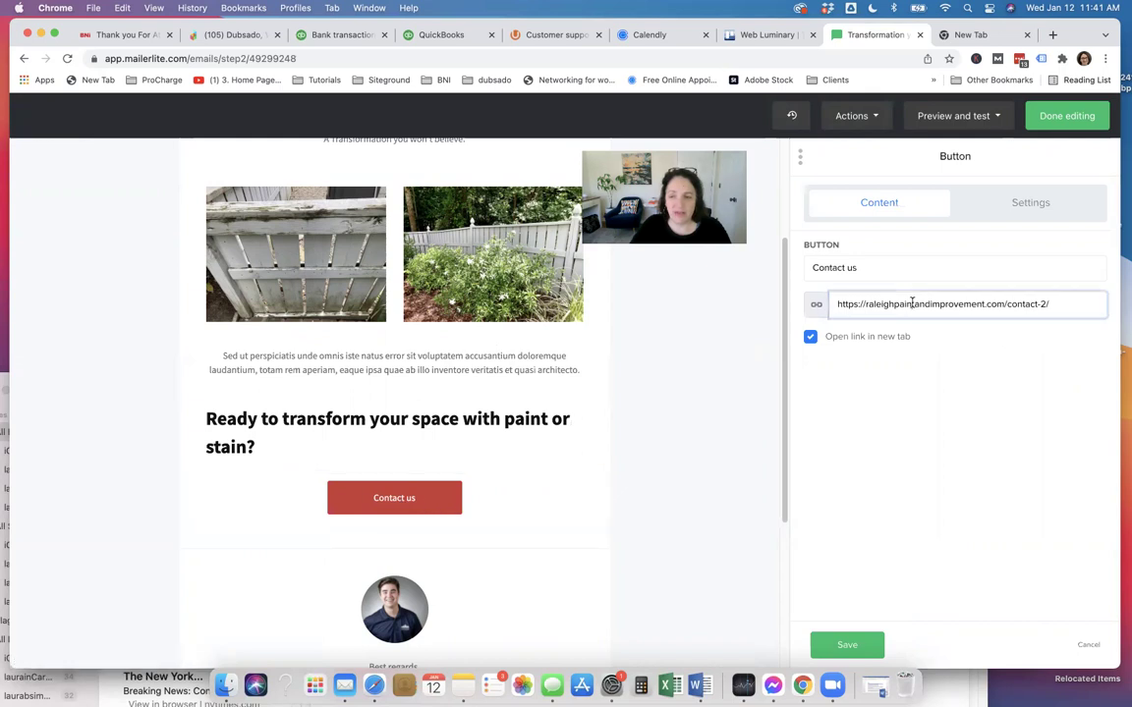
left_click_drag(836, 303, 1081, 303)
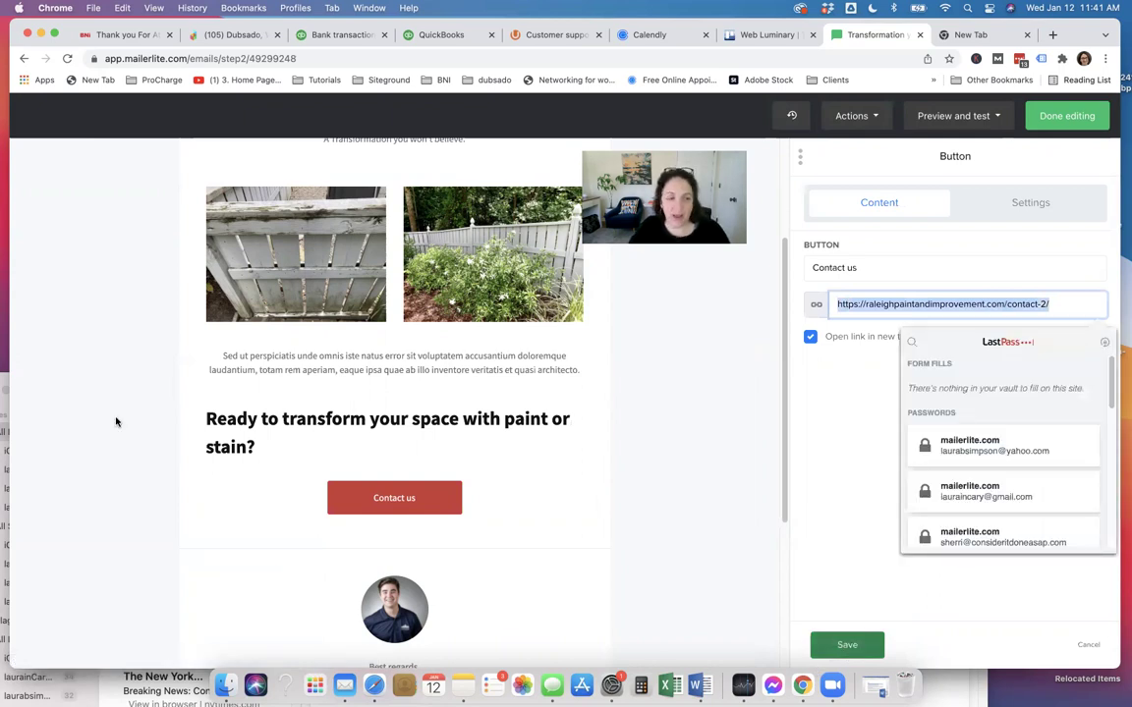
left_click(924, 271)
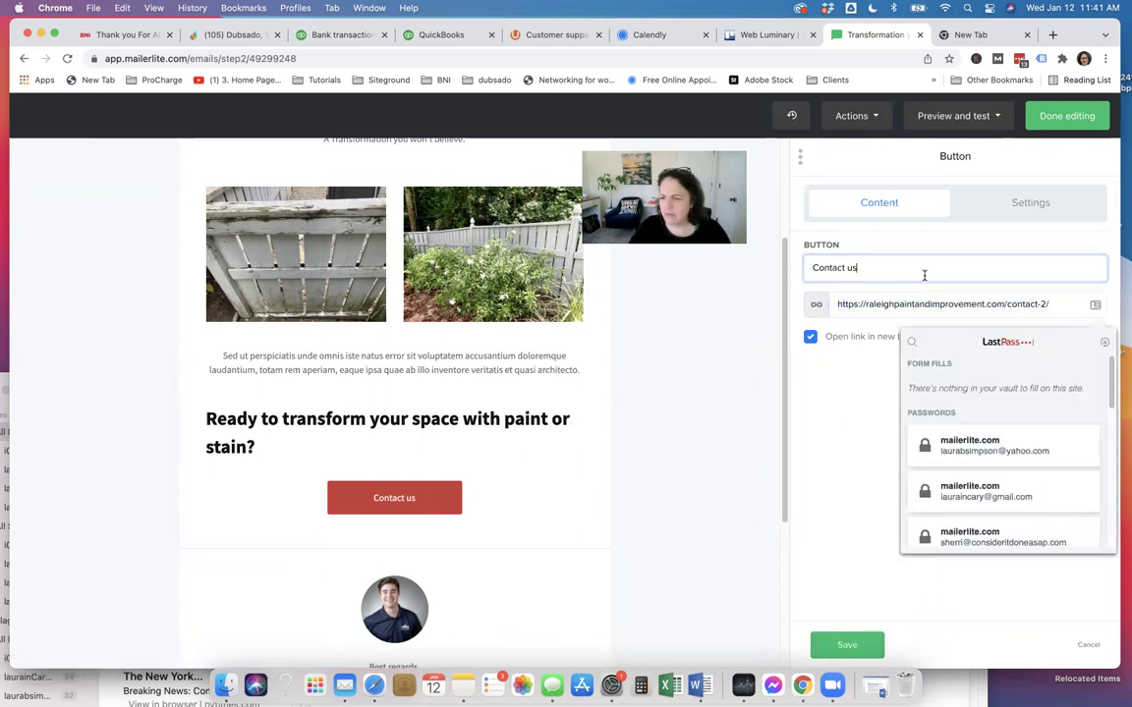
left_click(849, 647)
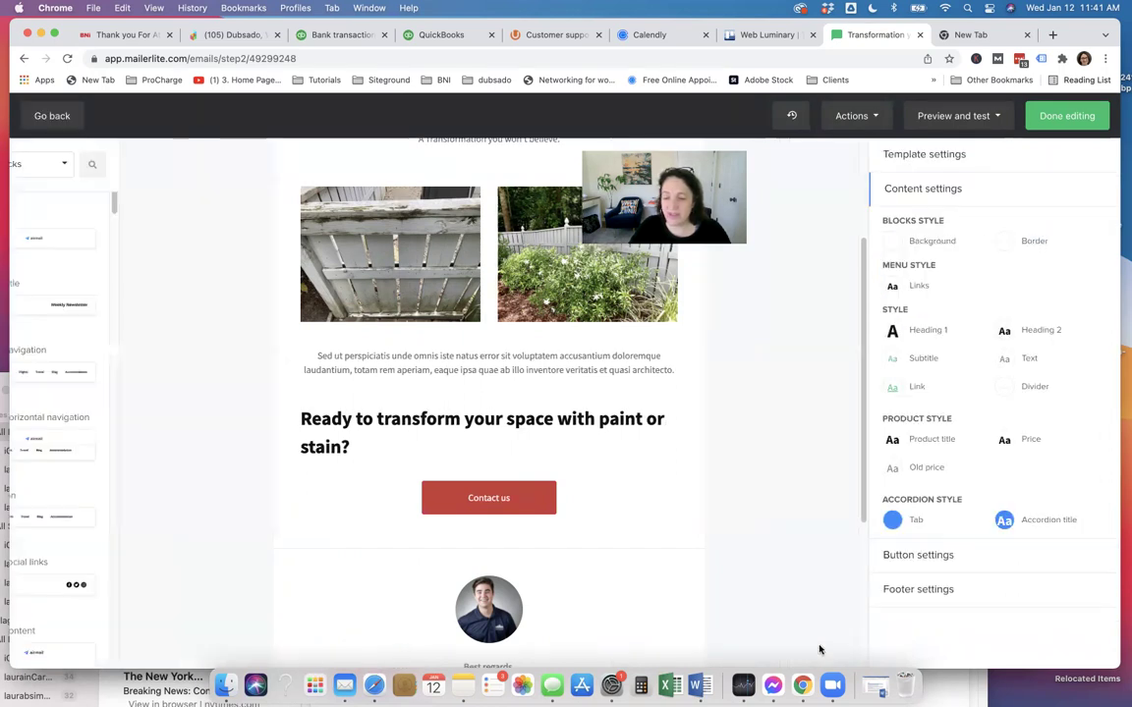
- Look over the email from top to signature and examine the list of recent changes
scroll(821, 530, "down", 5)
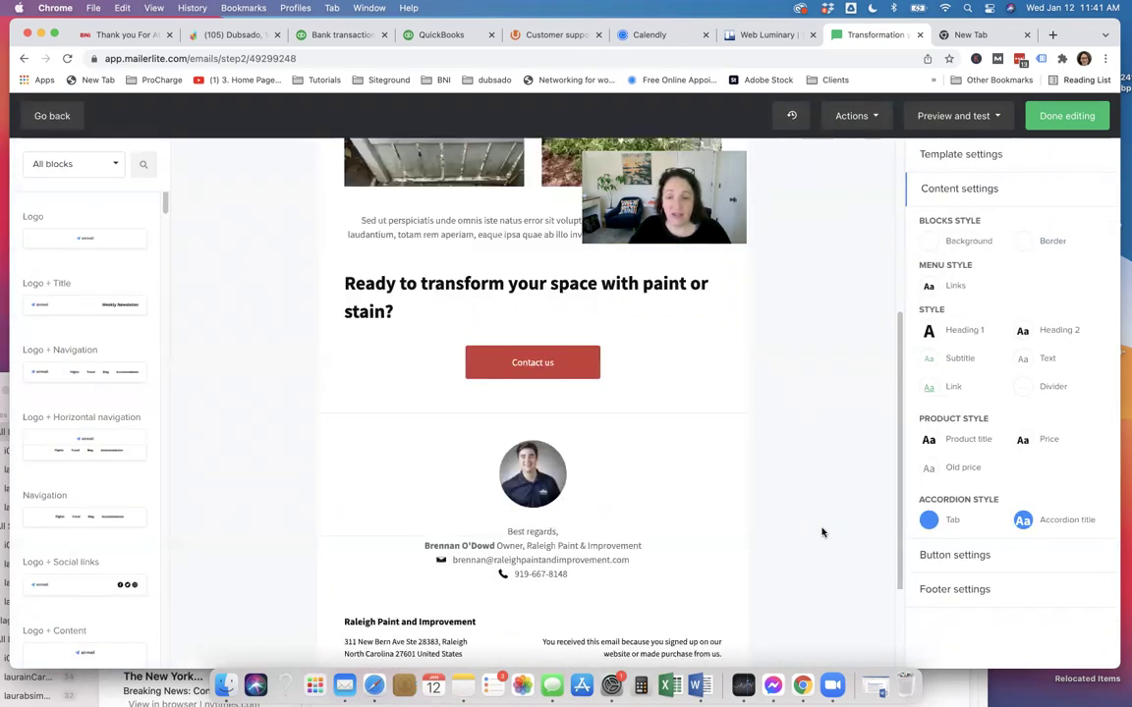
scroll(813, 452, "up", 10)
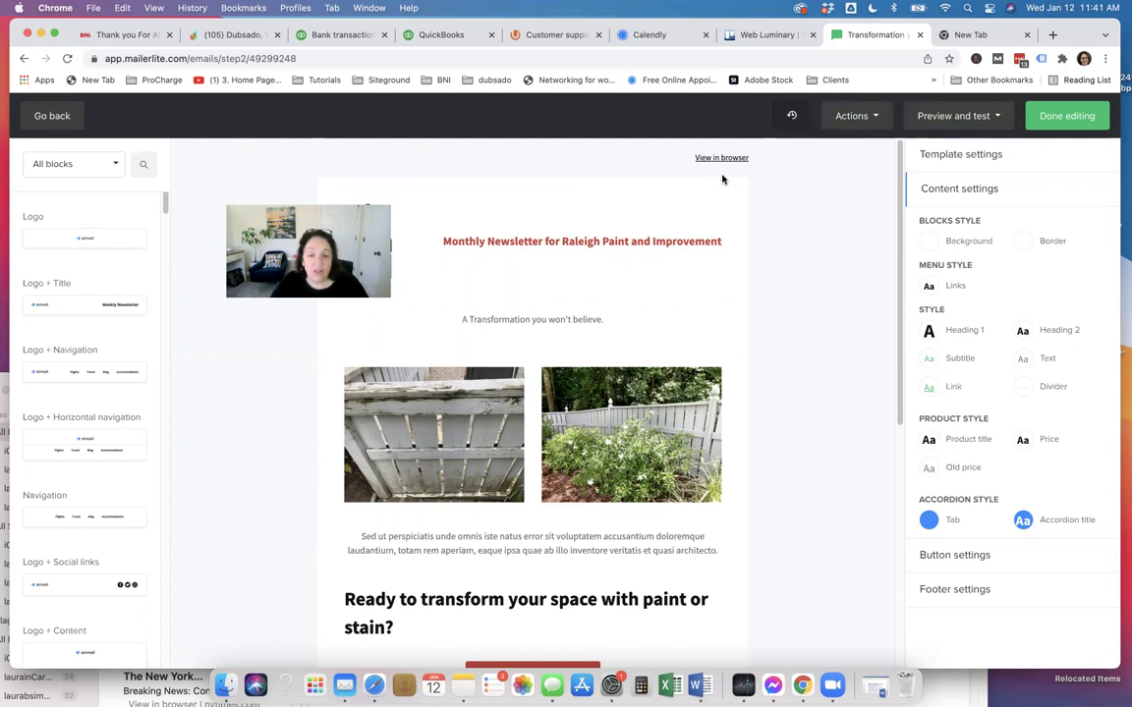
left_click(791, 117)
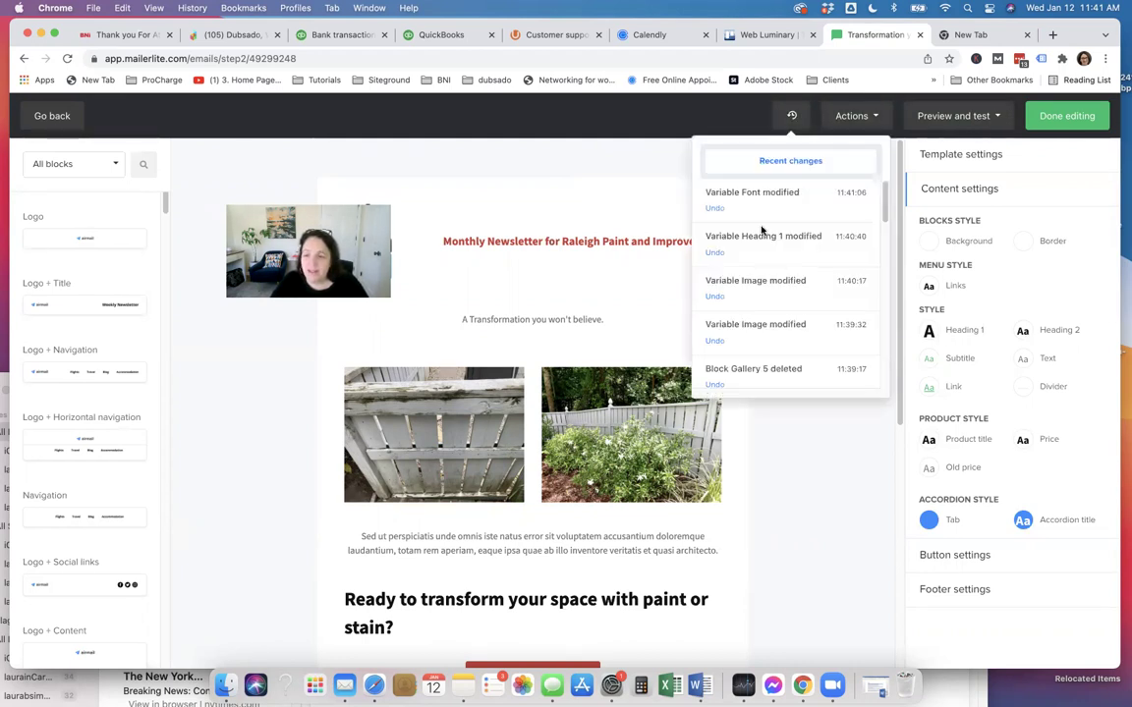
mouse_move(884, 205)
left_mouse_down()
mouse_move(887, 369)
mouse_move(891, 197)
left_mouse_up()
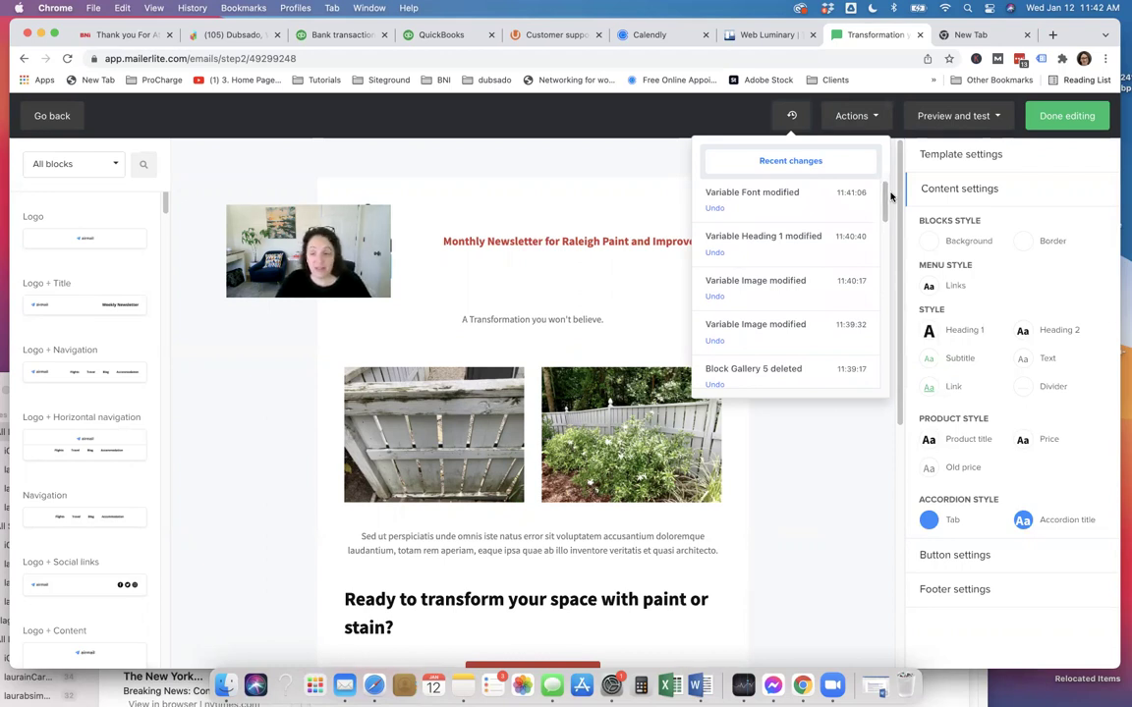
- Finish editing the content, select all active subscribers as recipients and continue to the campaign review
left_click(793, 468)
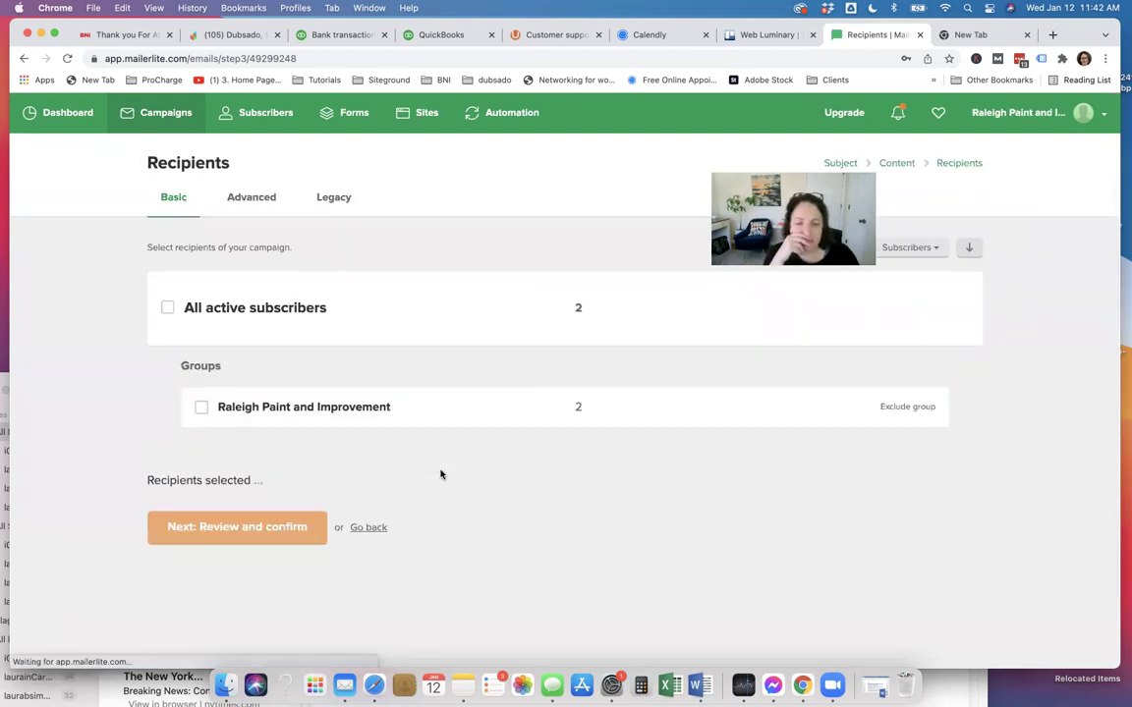
left_click(168, 307)
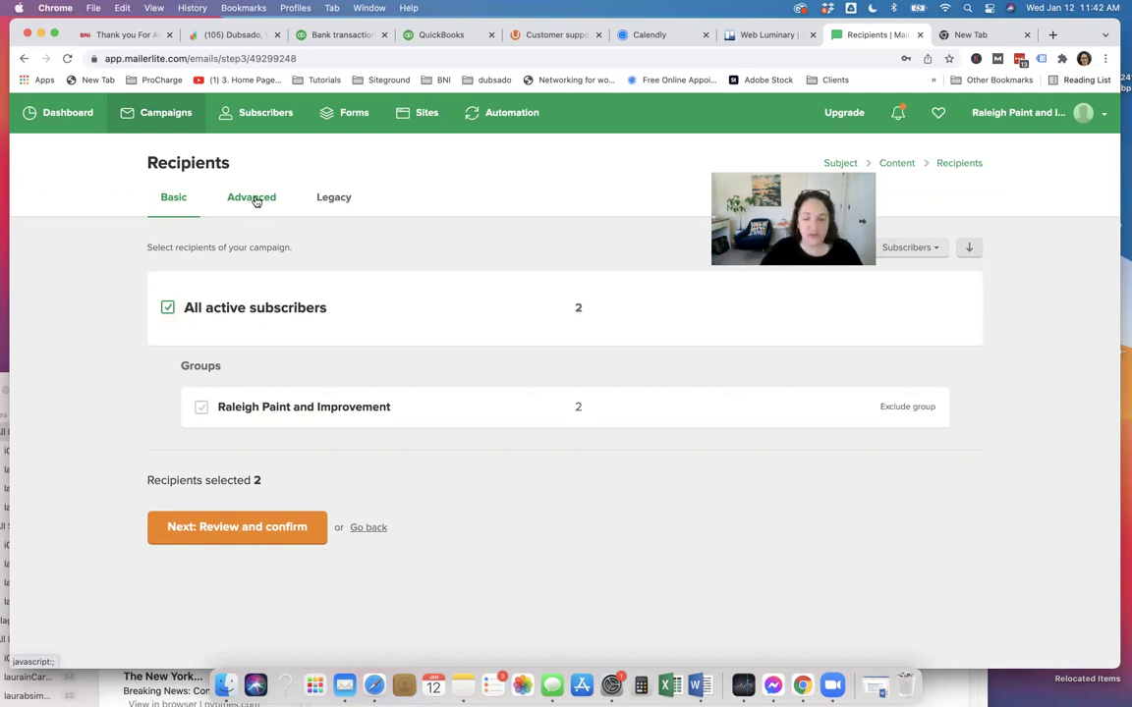
left_click(228, 537)
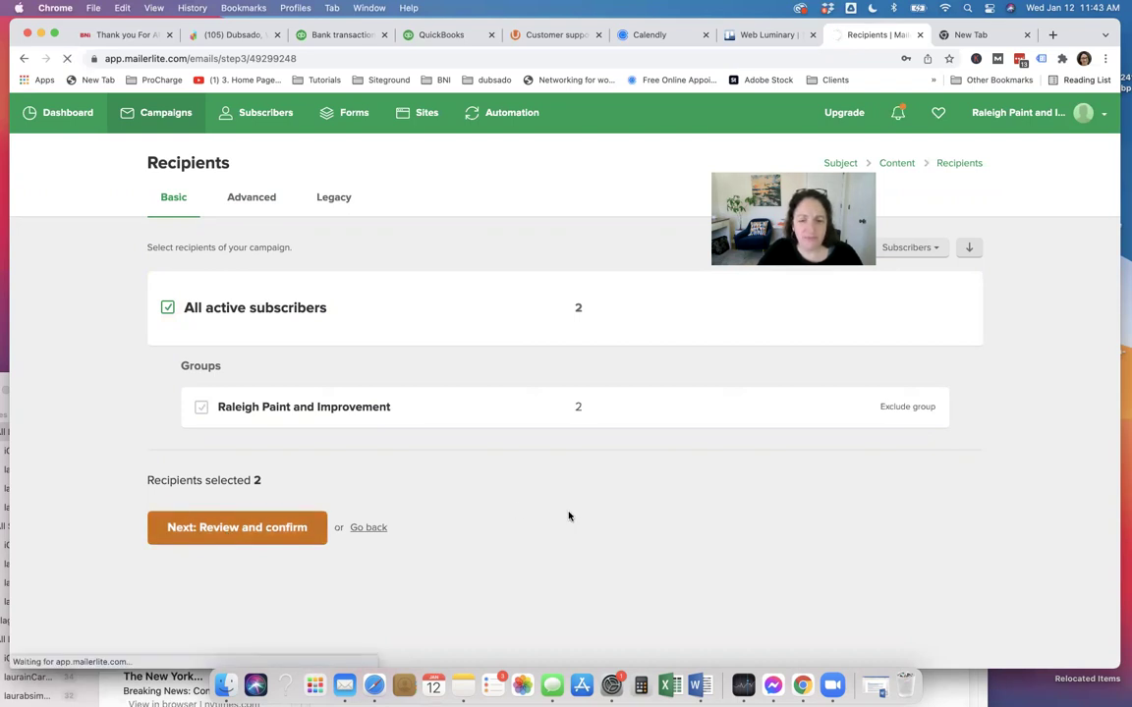
left_click(228, 535)
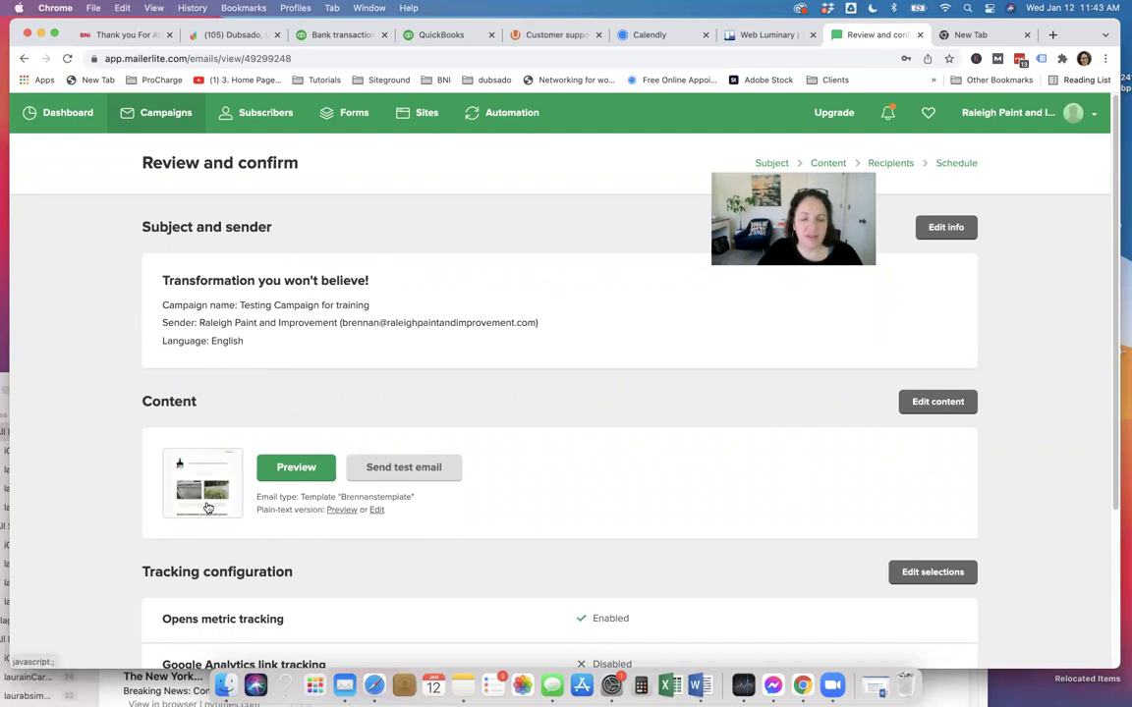
- Go over the campaign's review summary and send a test email to the prefilled address
scroll(876, 432, "down", 1)
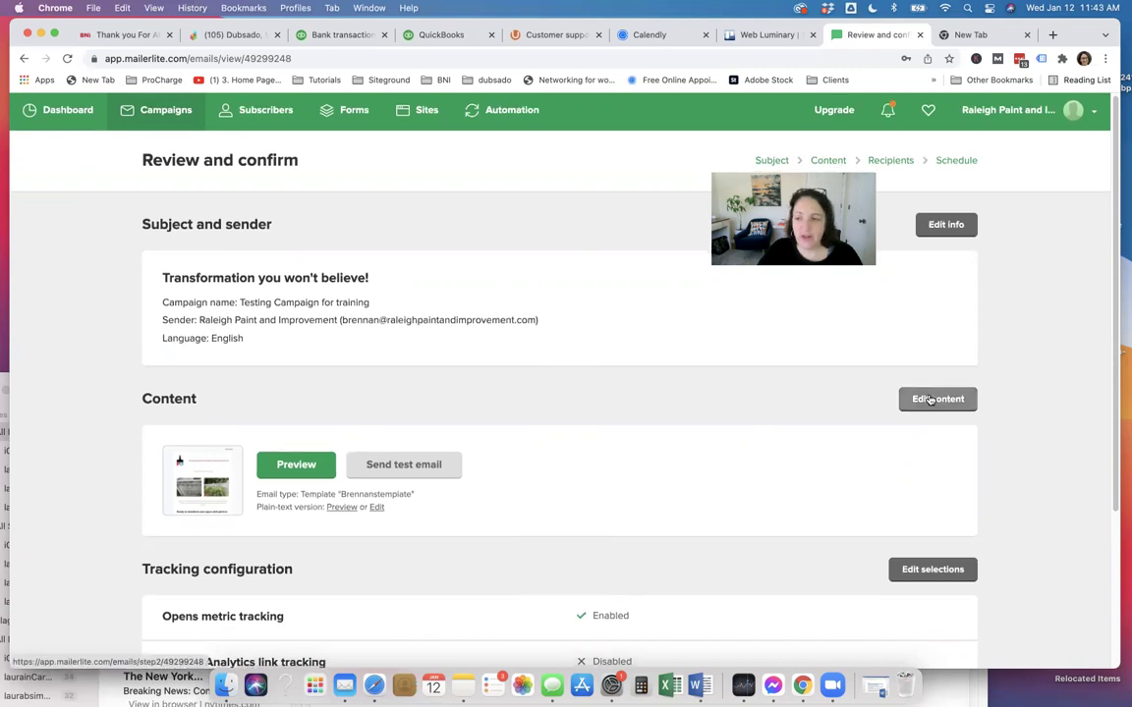
scroll(756, 545, "down", 2)
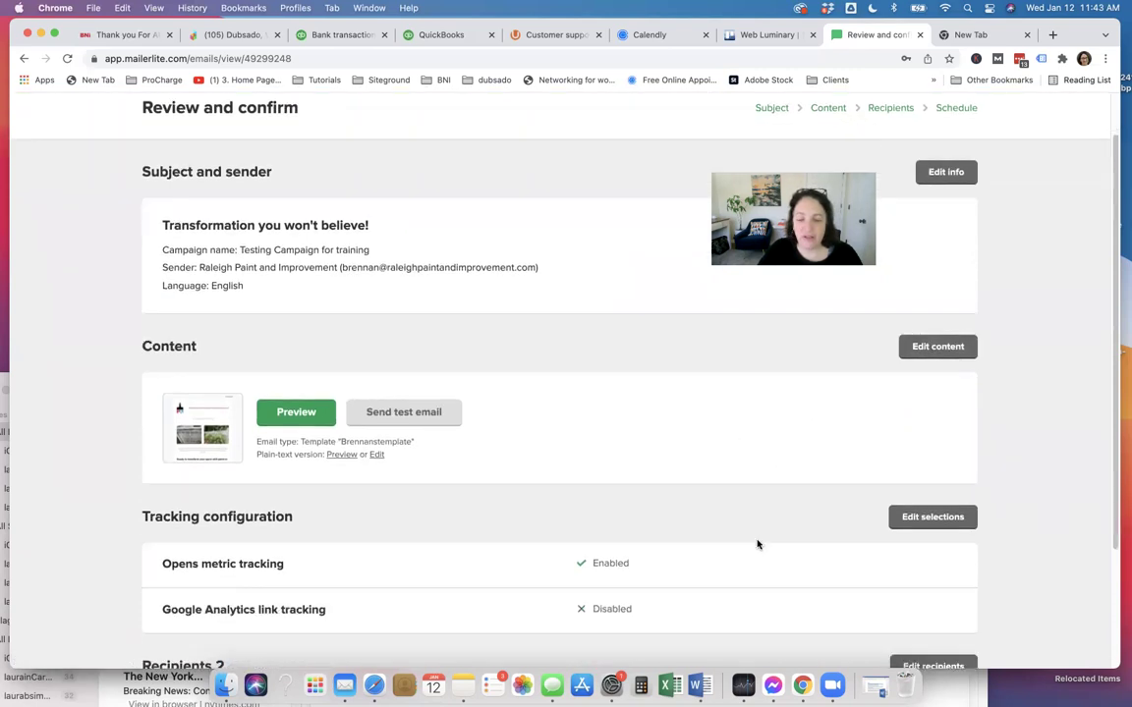
scroll(756, 544, "down", 2)
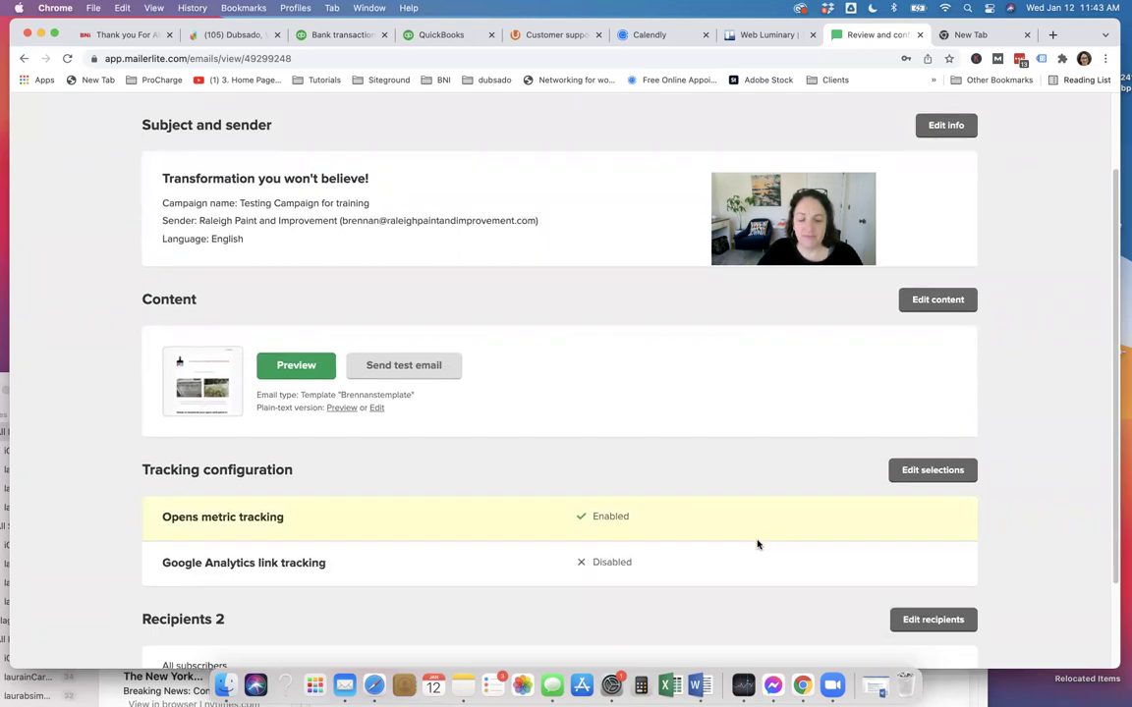
scroll(756, 544, "down", 4)
scroll(756, 544, "up", 5)
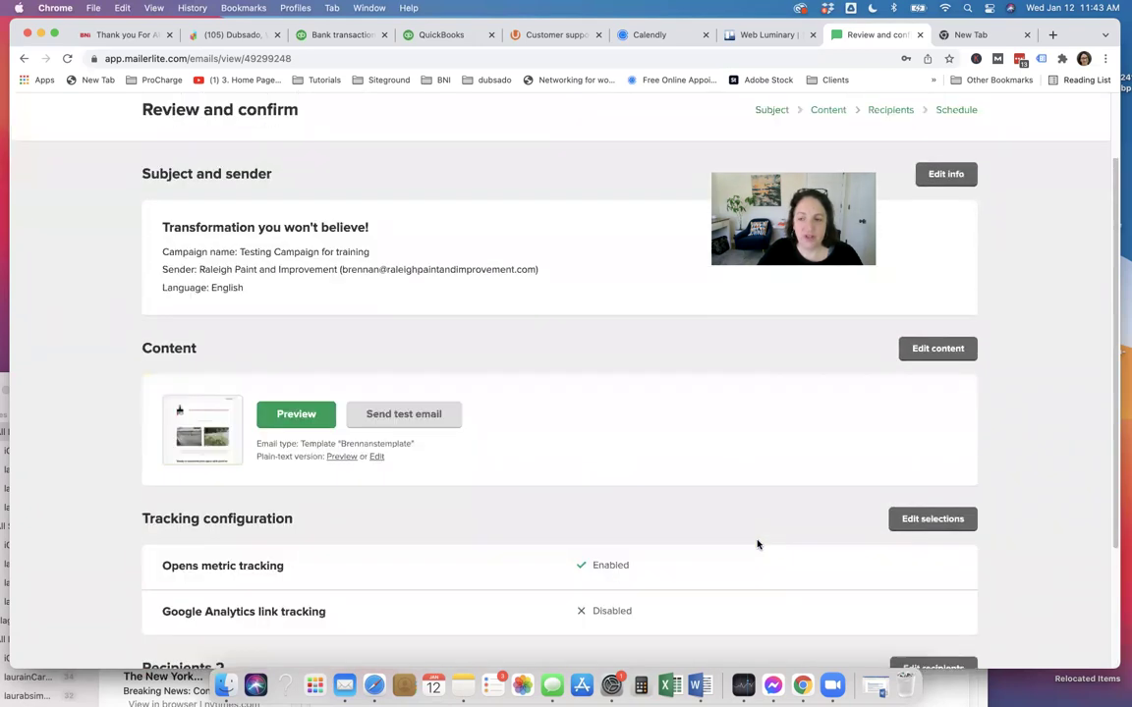
scroll(757, 544, "up", 1)
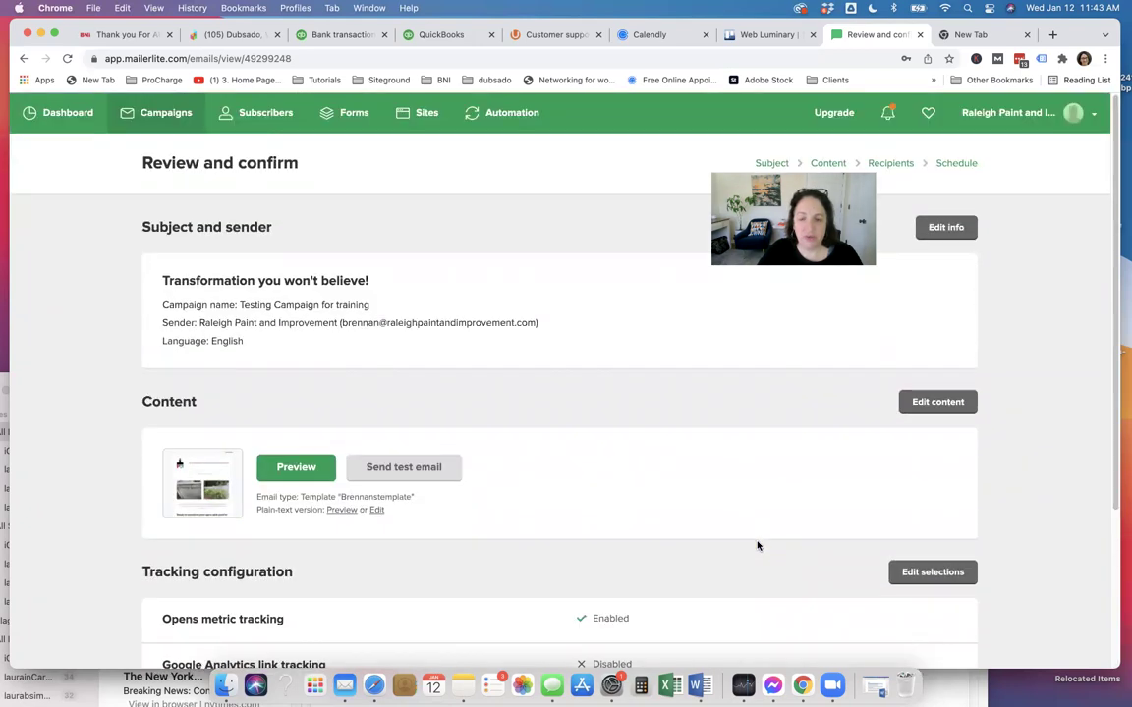
left_click(383, 479)
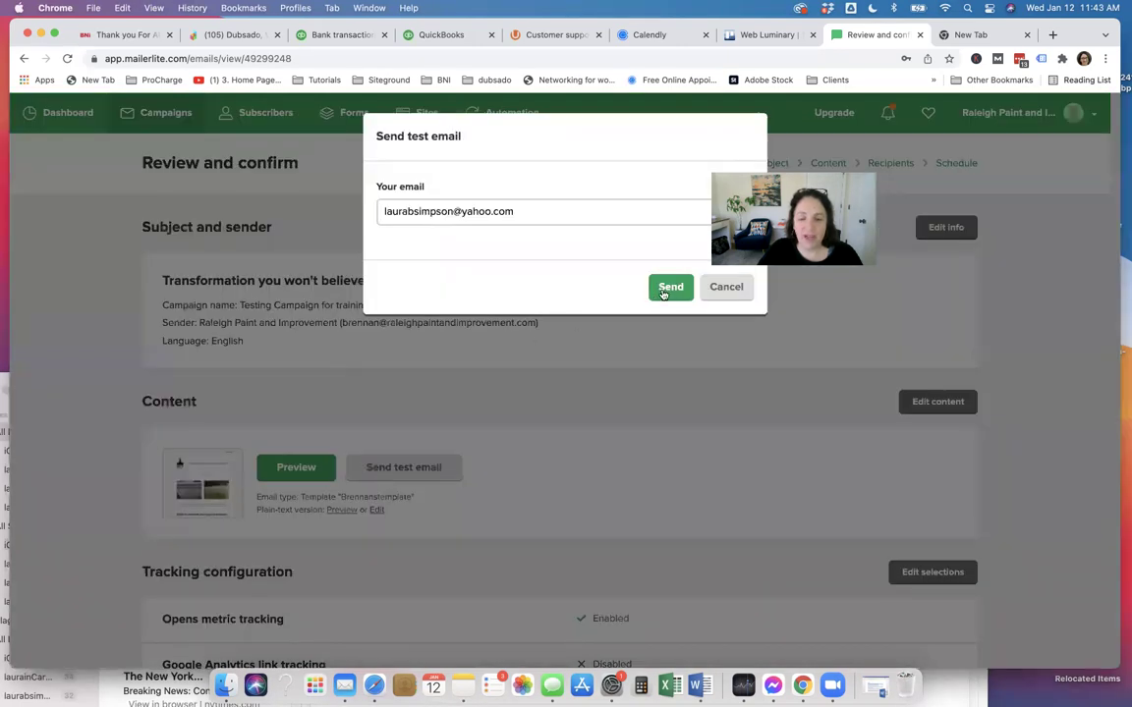
left_click(663, 290)
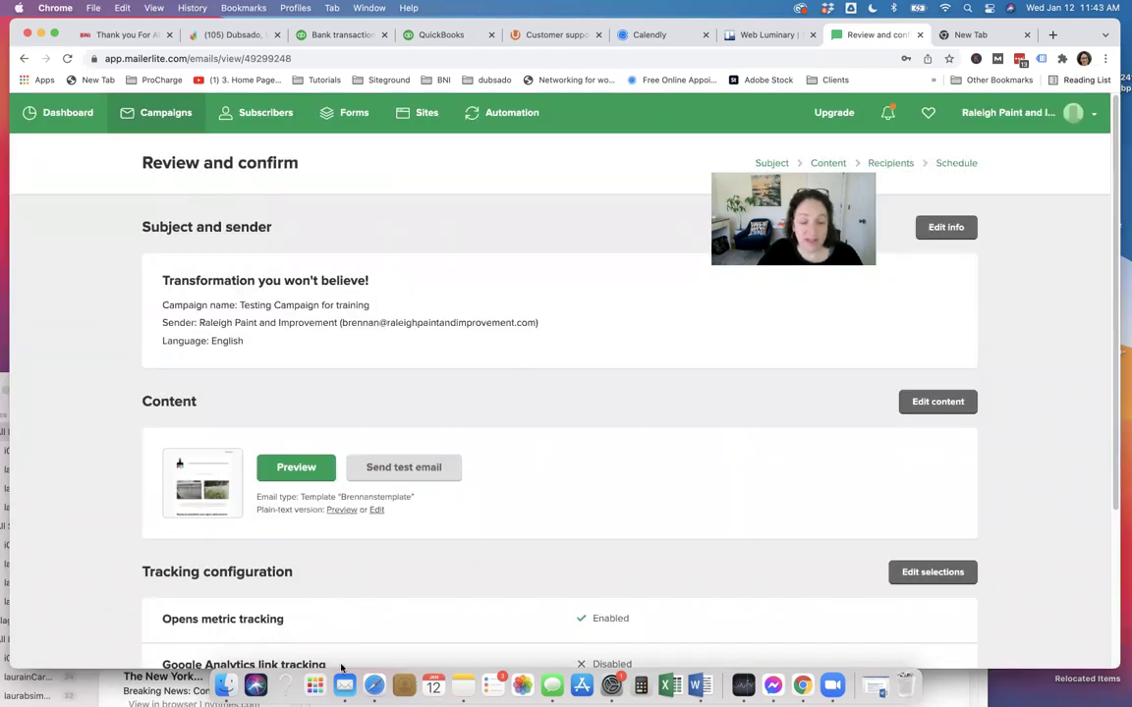
- Switch to Mail, open the test message and examine its header, gallery photos, button and signature
left_click(344, 685)
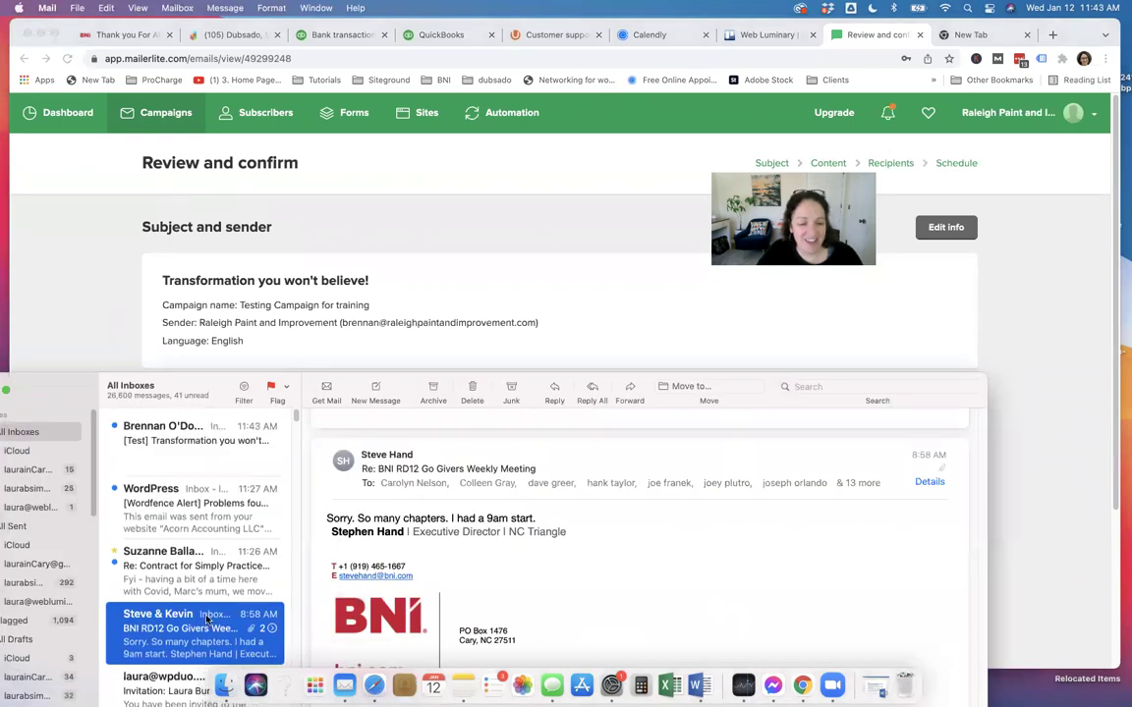
left_click(207, 444)
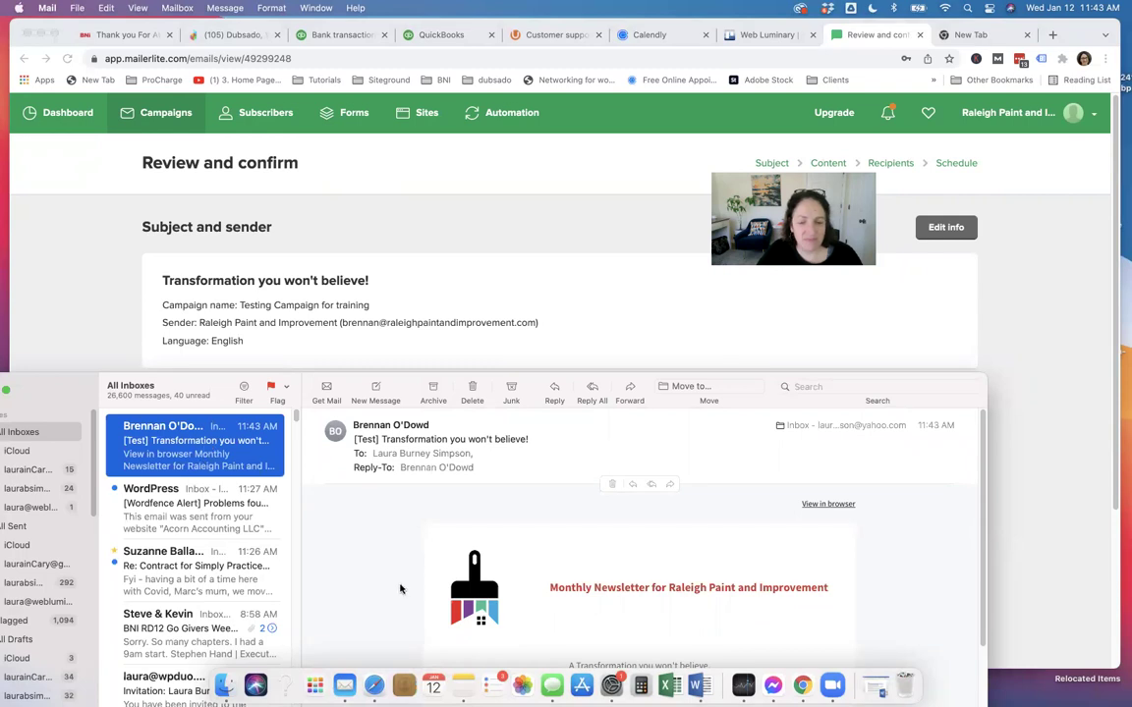
scroll(905, 623, "down", 2)
scroll(906, 622, "down", 4)
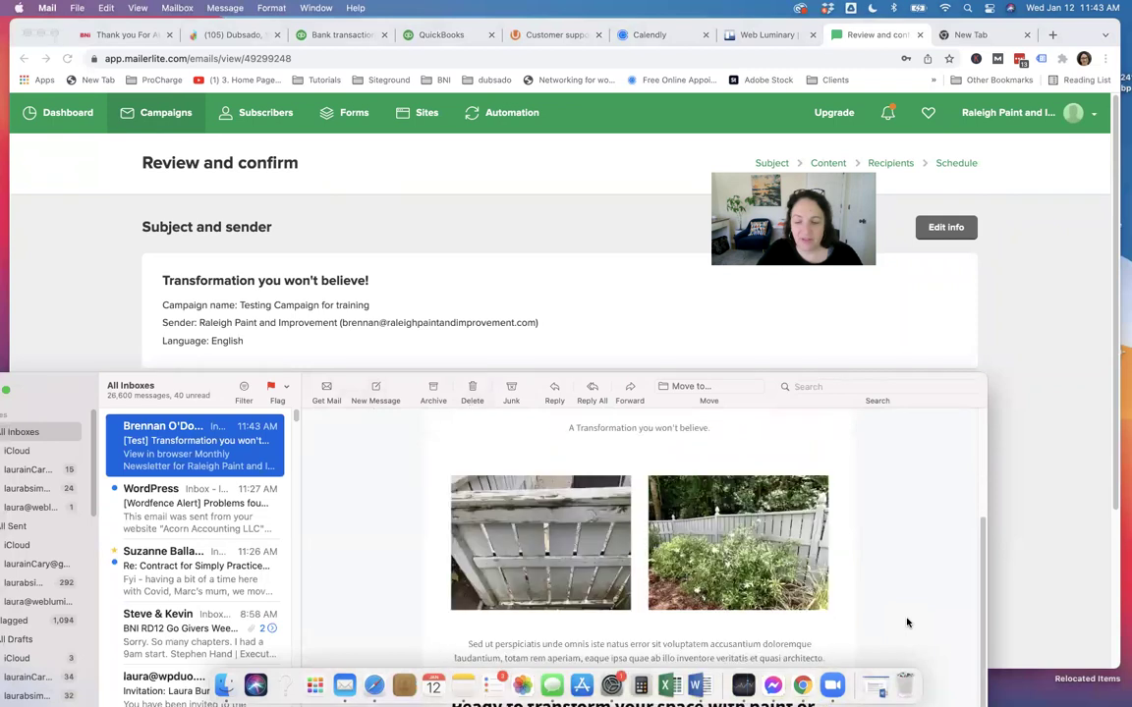
scroll(906, 623, "down", 5)
scroll(906, 623, "up", 12)
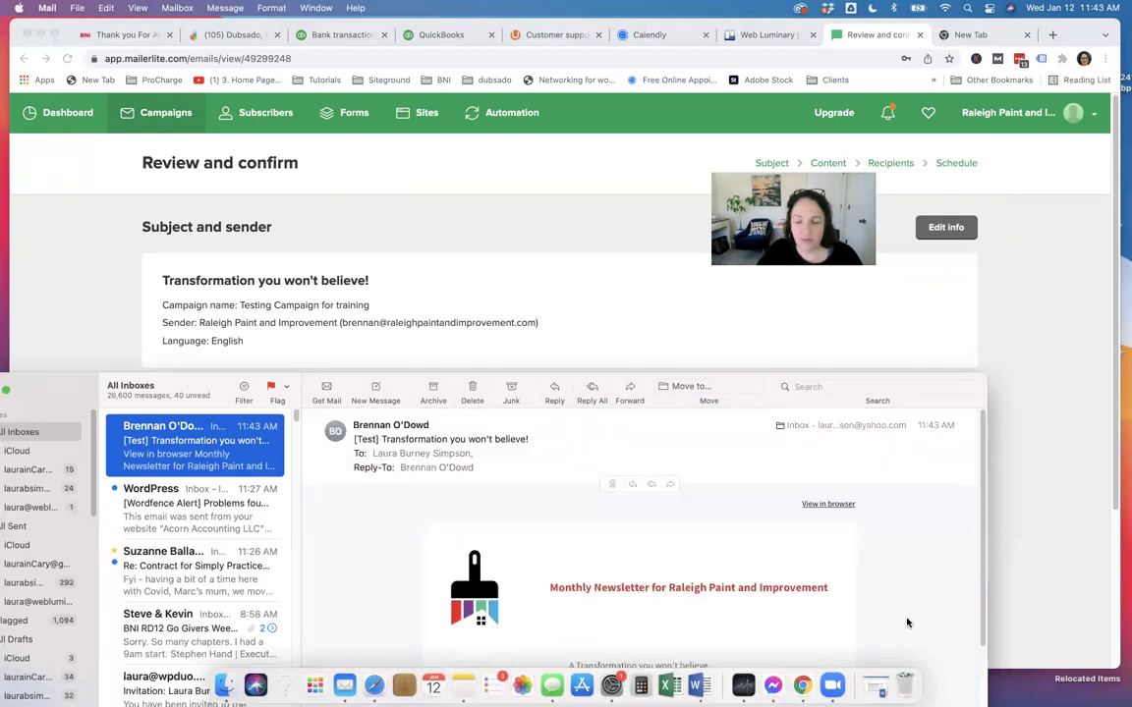
scroll(884, 590, "down", 5)
scroll(494, 536, "up", 1)
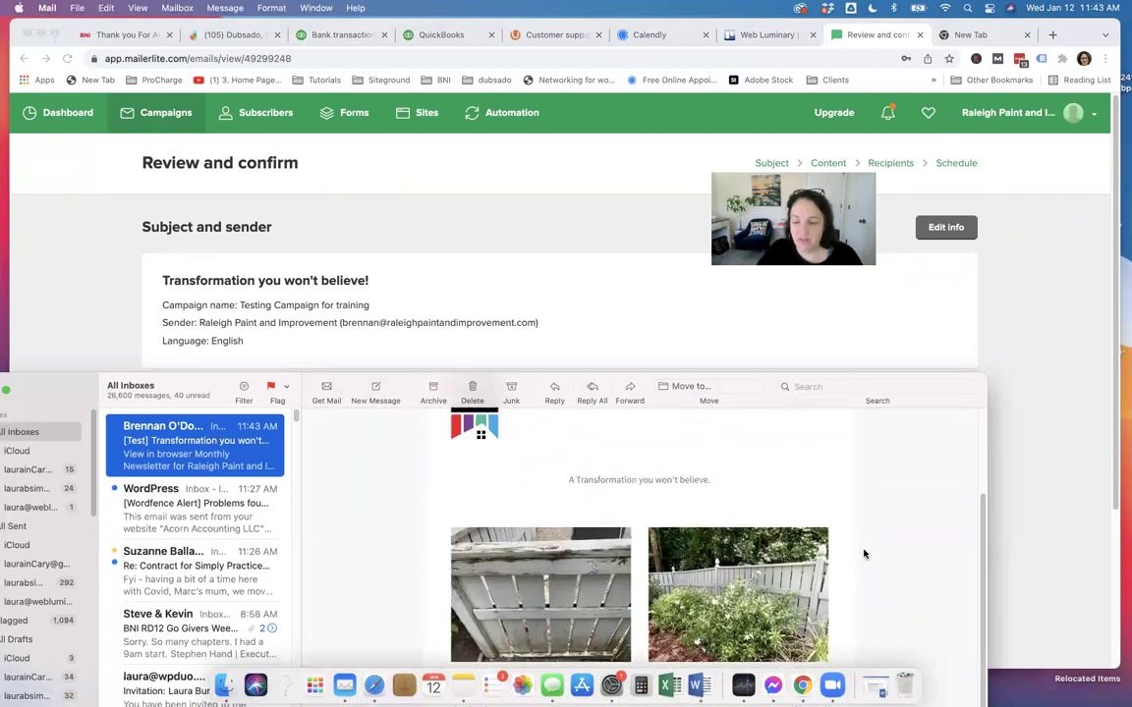
scroll(864, 554, "down", 10)
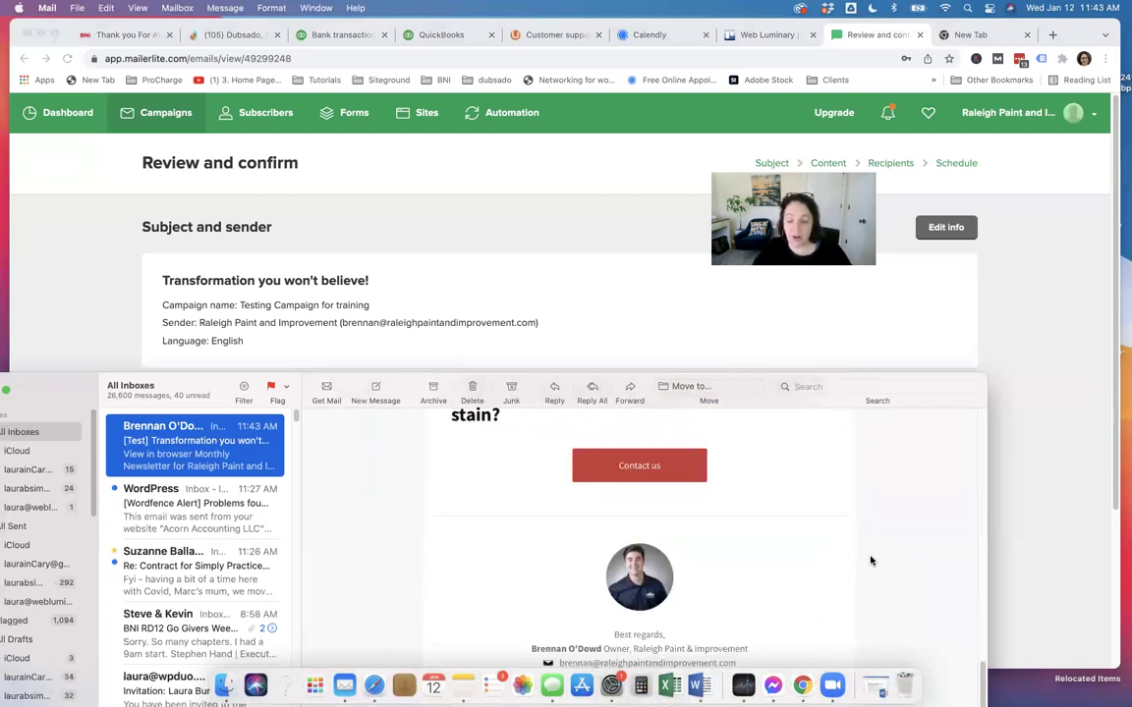
scroll(856, 548, "up", 15)
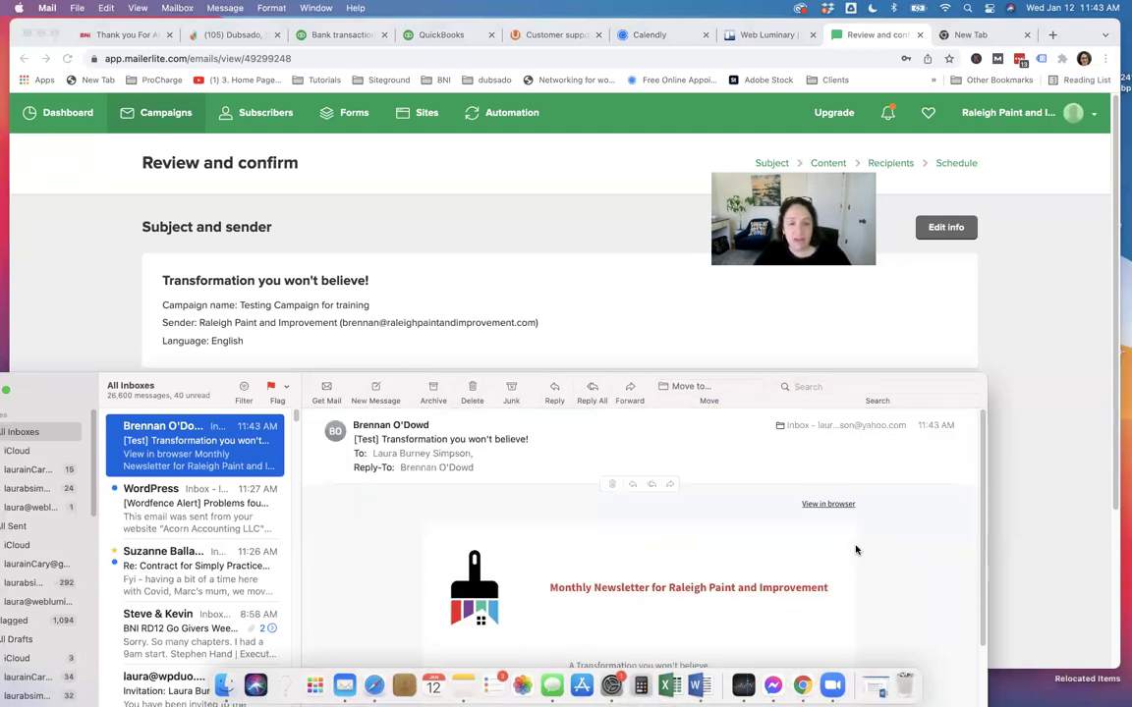
- Return to the campaign review in Chrome, continue to scheduling and send the campaign with the Send now option
left_click(85, 316)
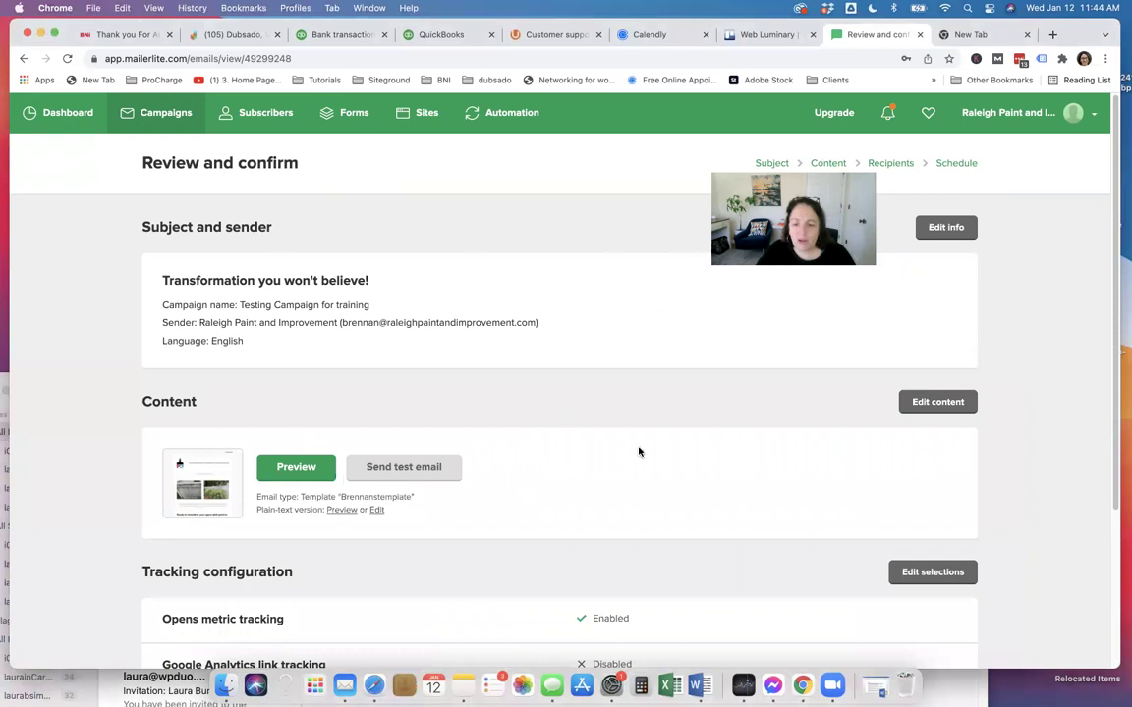
scroll(680, 470, "down", 5)
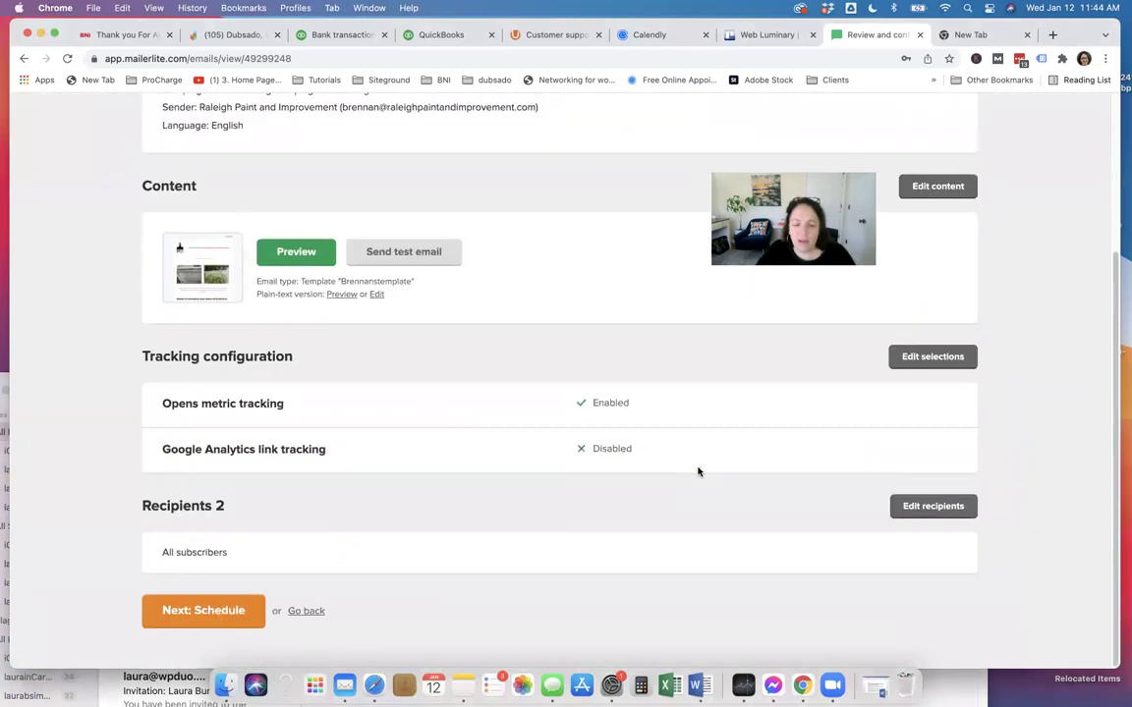
left_click(208, 611)
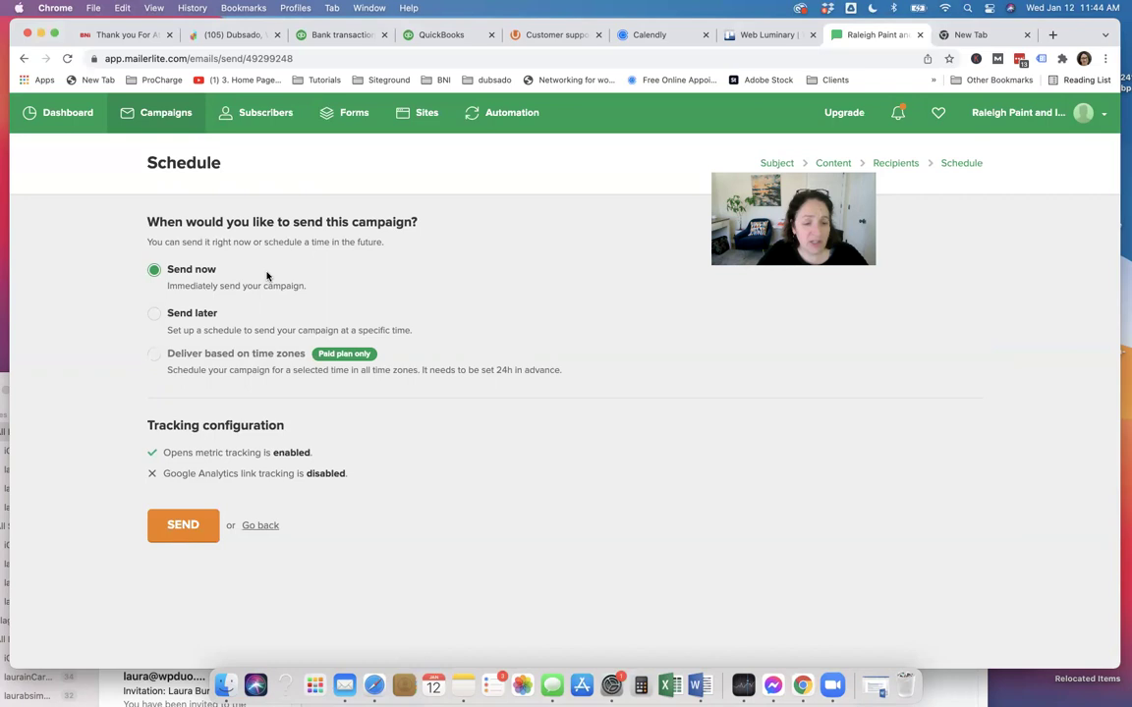
left_click(189, 528)
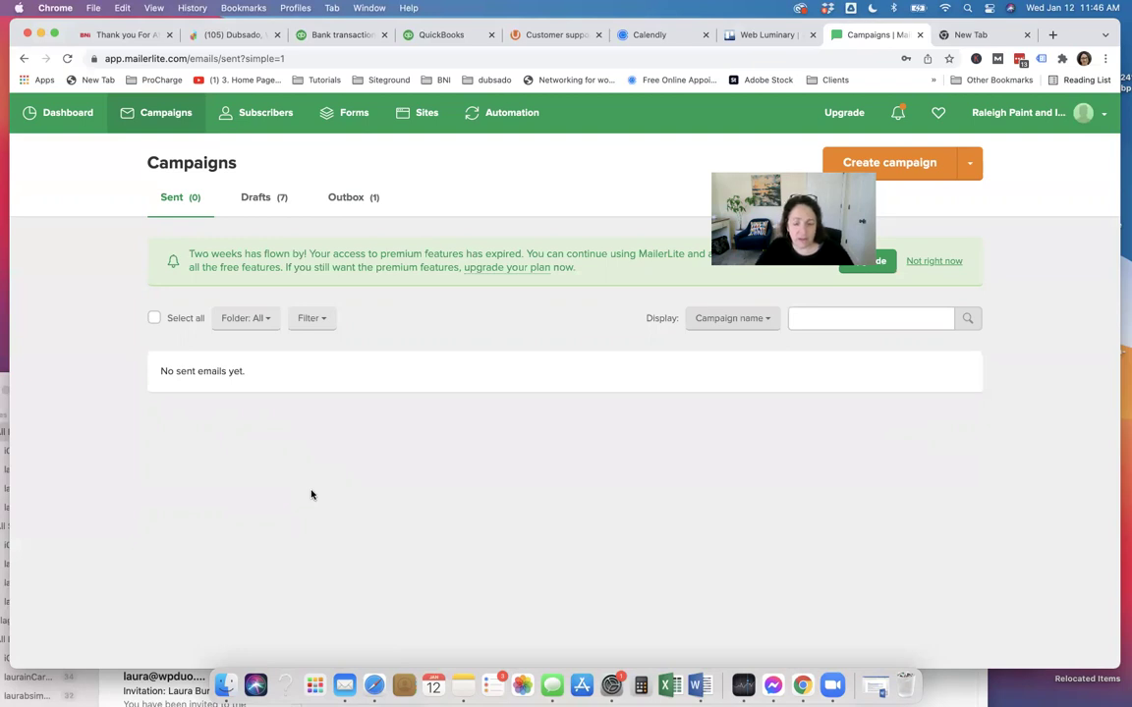
- Switch to Mail, move its window into view and check the Yahoo account's inbox for the sent campaign
left_click(344, 684)
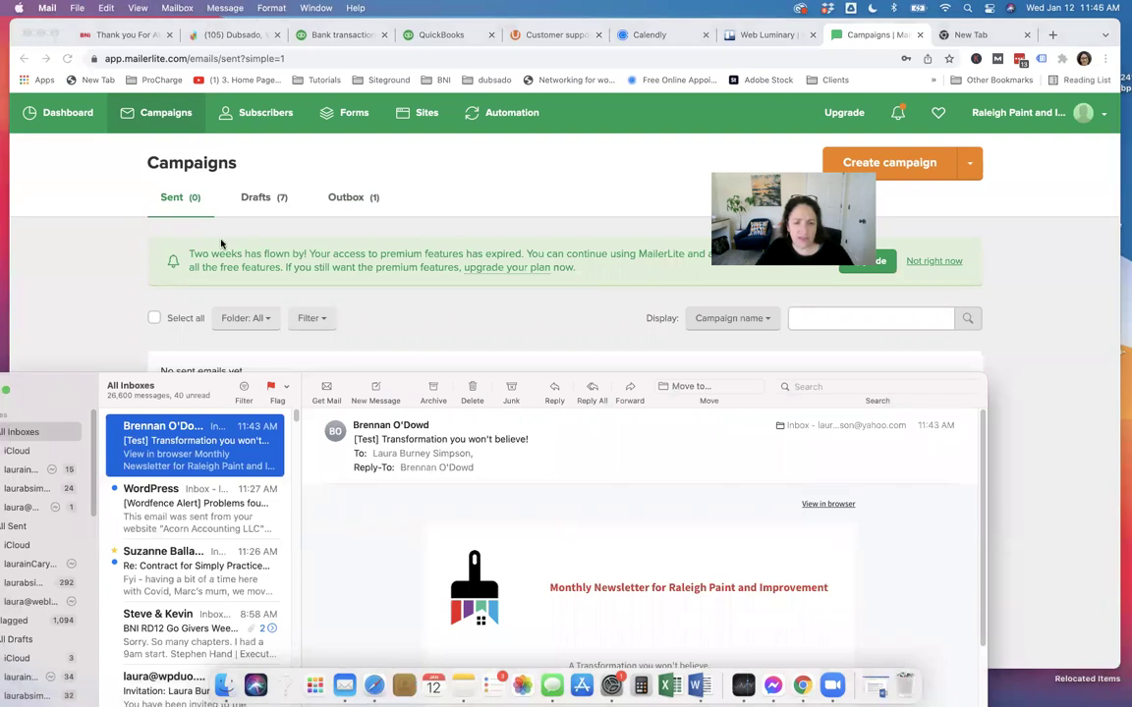
left_click_drag(23, 402, 198, 215)
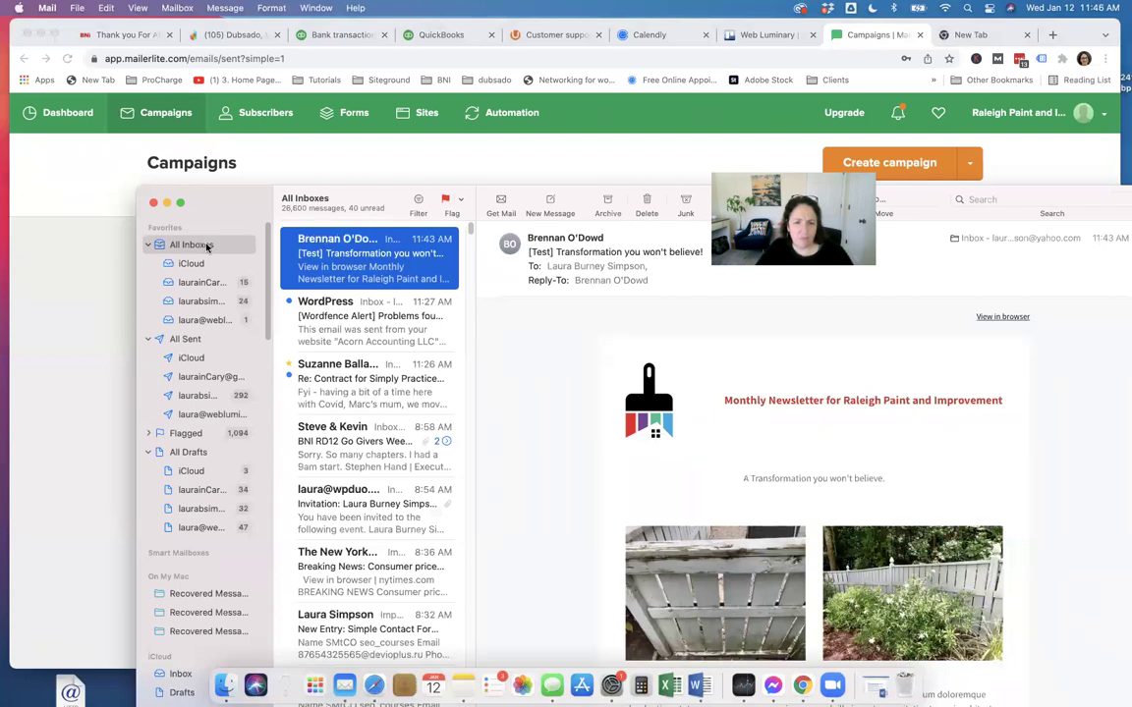
left_click(197, 304)
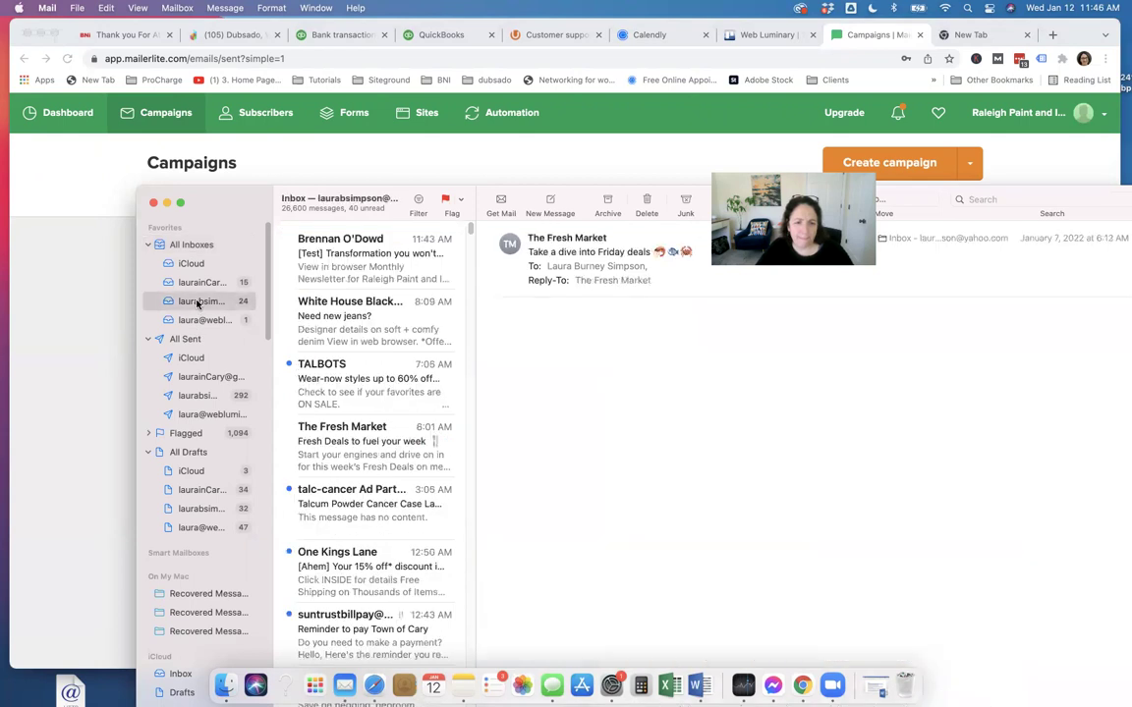
- Return to MailerLite in Chrome and check the campaign's delivery in the Outbox and Sent lists
left_click(11, 357)
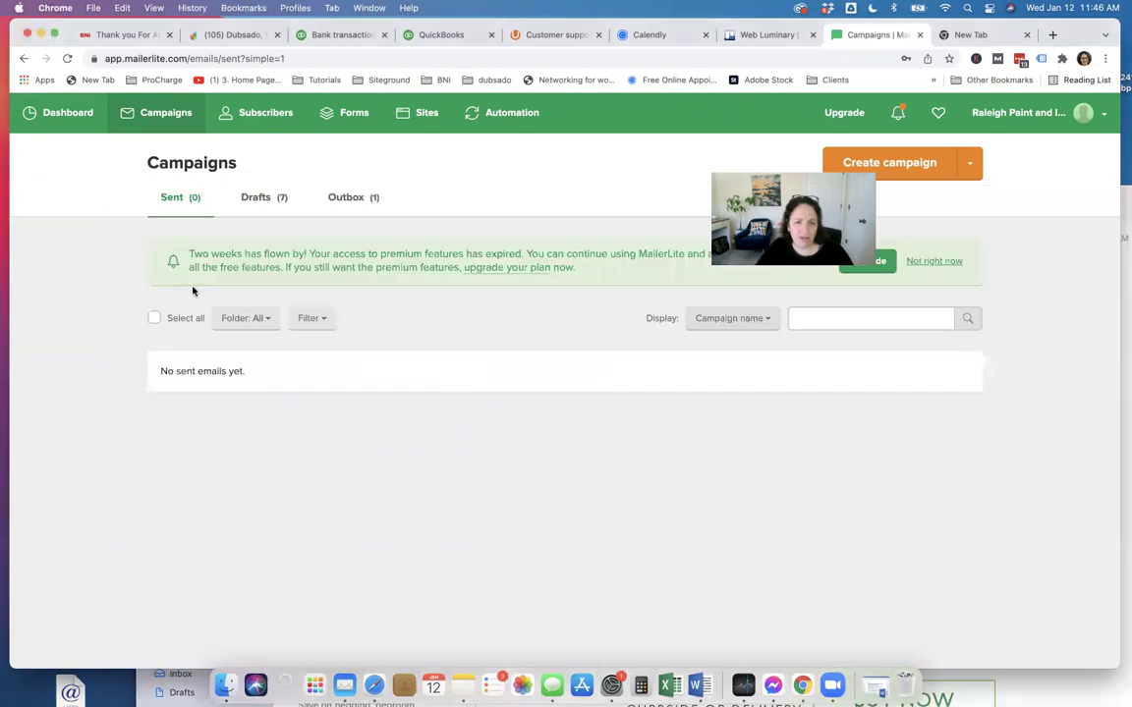
left_click(342, 204)
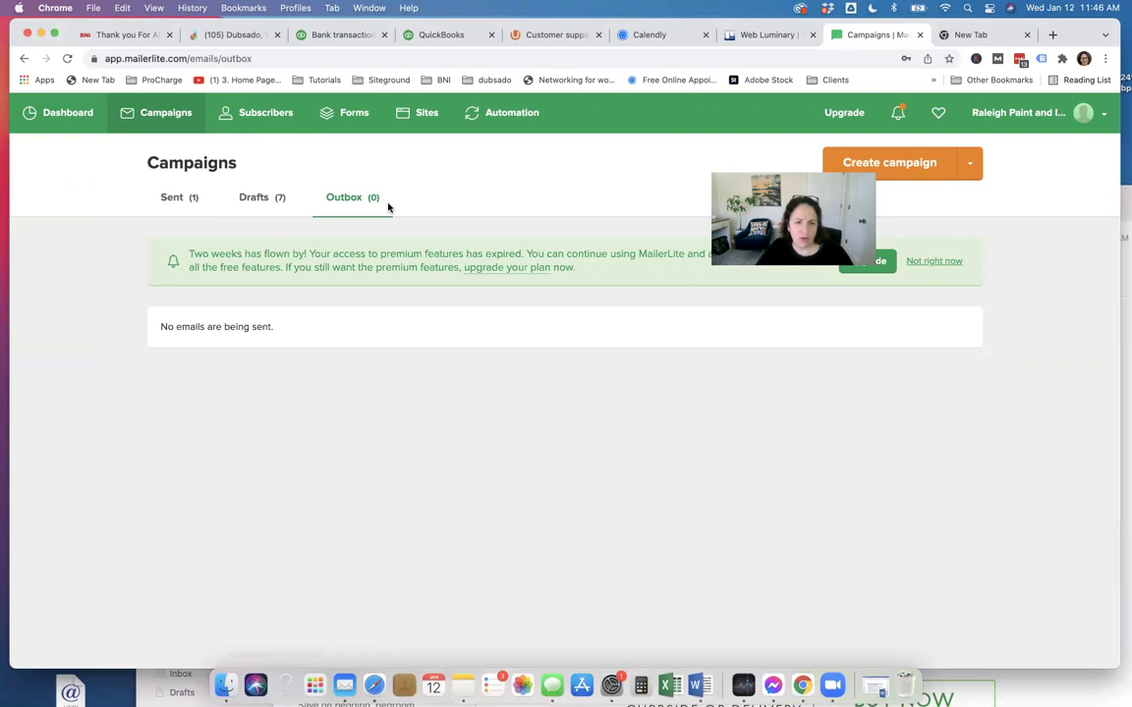
left_click(180, 204)
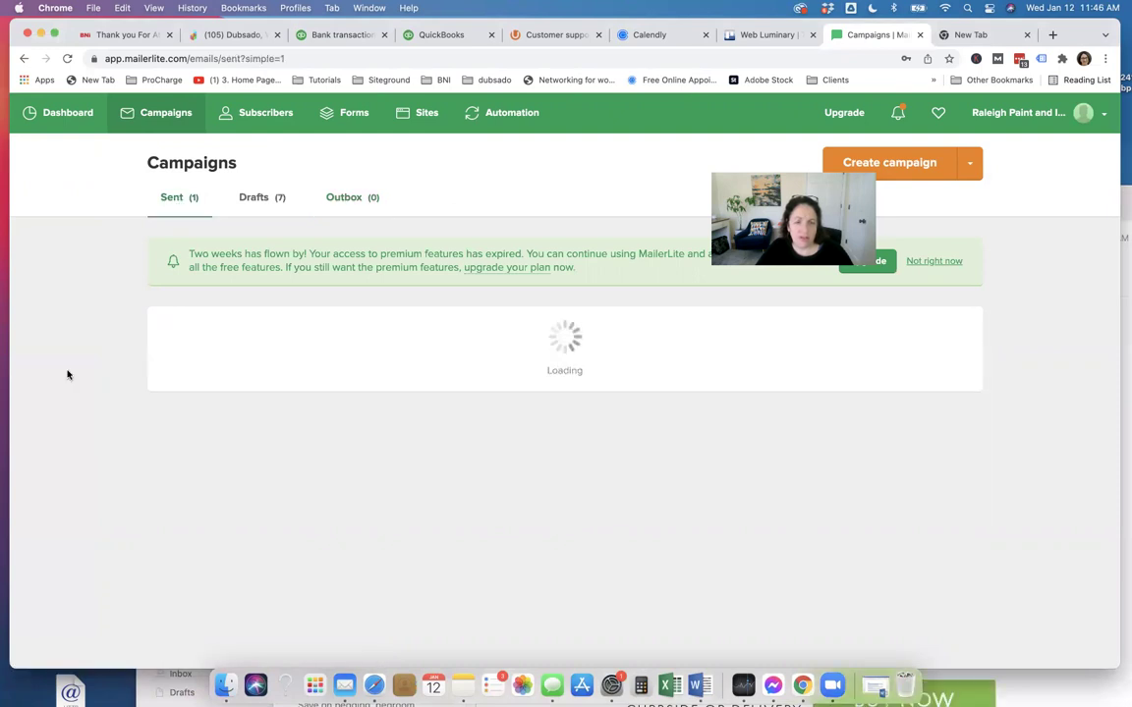
- Switch back to Mail, look through All Inboxes for the sent campaign and move the window aside
left_click(343, 685)
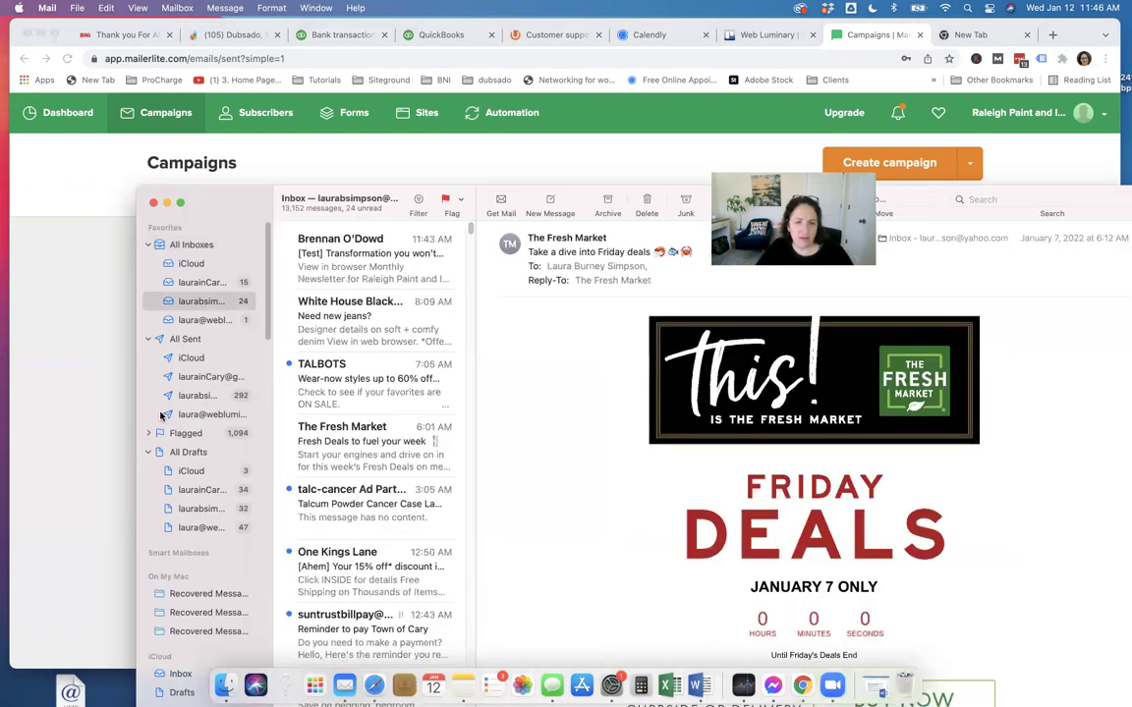
left_click(183, 245)
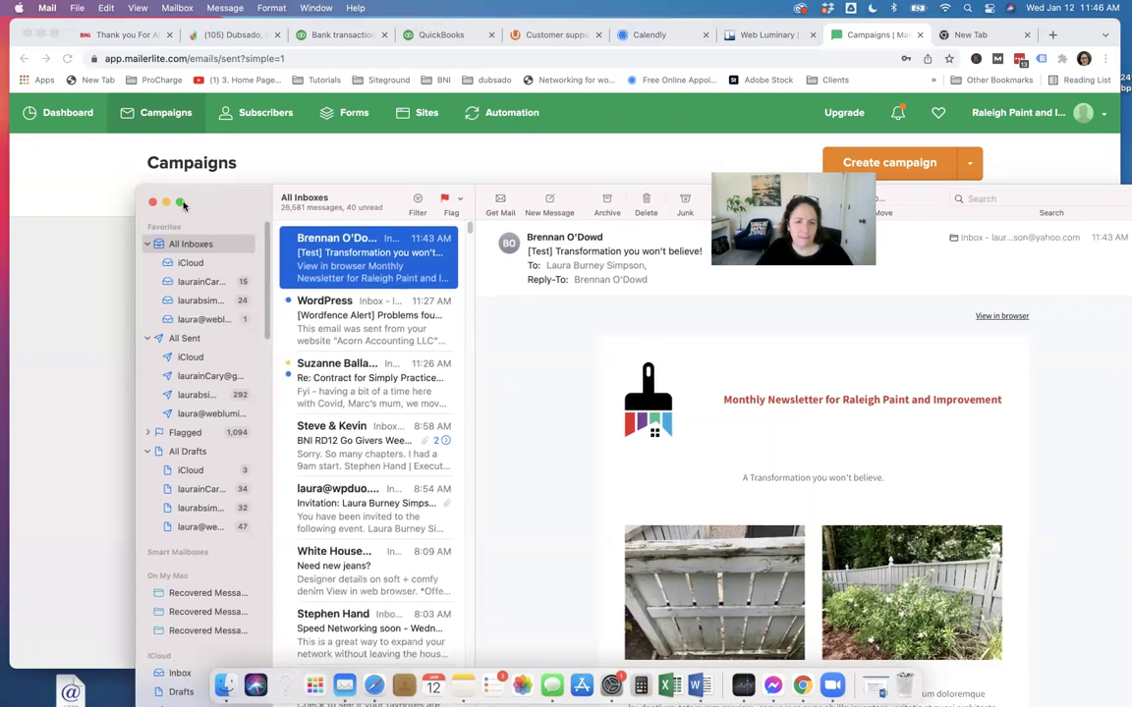
left_click_drag(212, 200, 154, 182)
left_click_drag(53, 215, 31, 196)
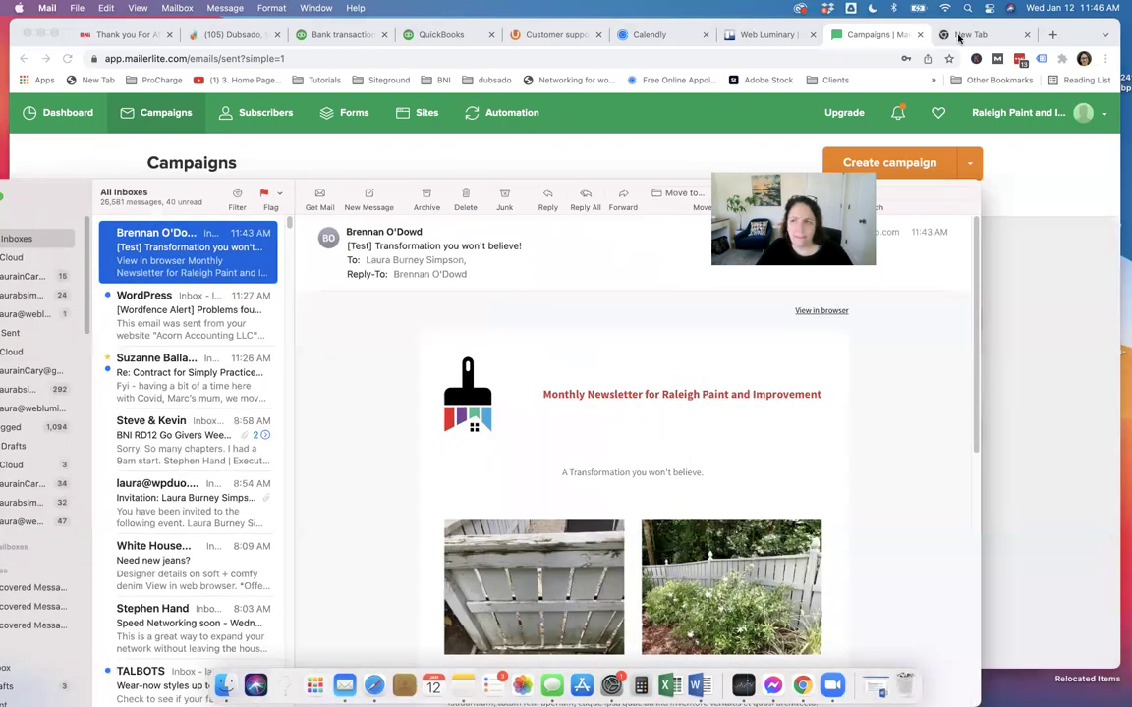
- Switch to Chrome, load my.yahoo.com in the empty tab, try to preview its mail and exit the unresponsive page
left_click(867, 36)
left_click(958, 37)
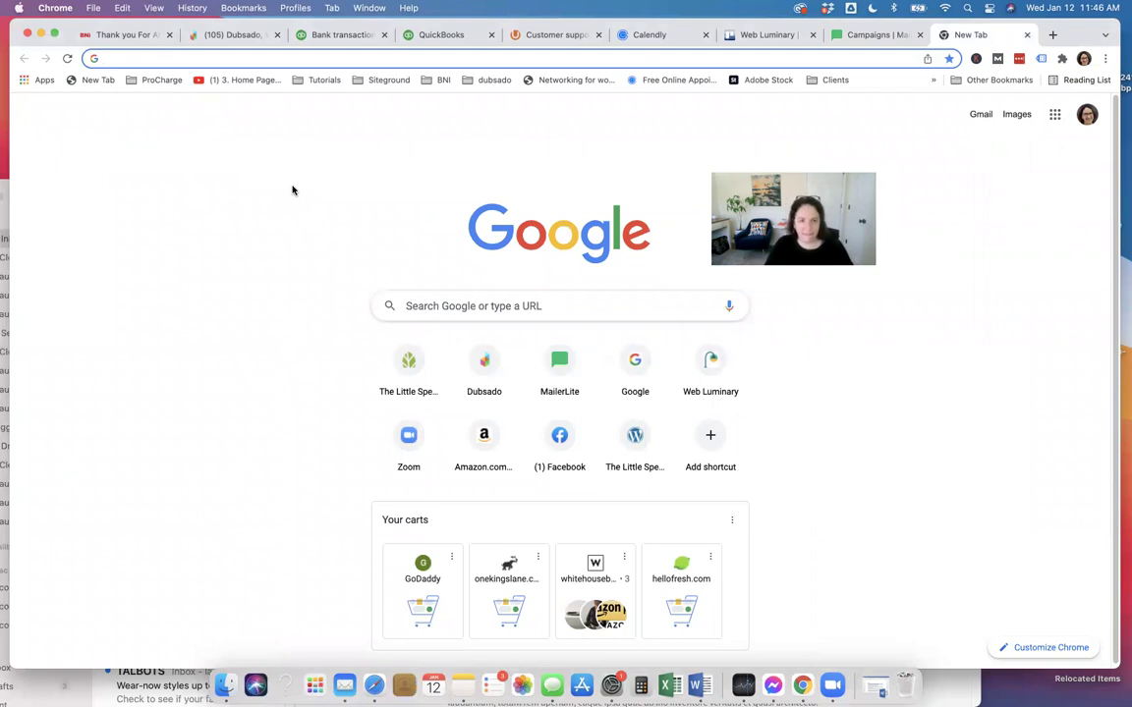
type("my.yahoo.com")
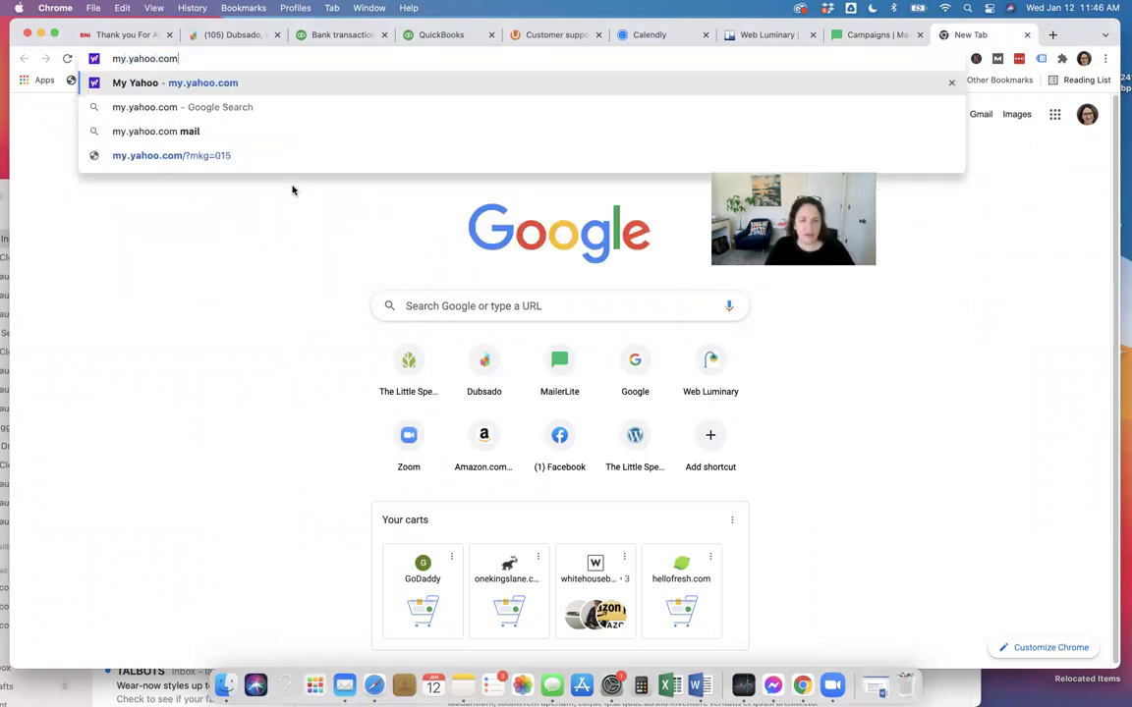
key("Return")
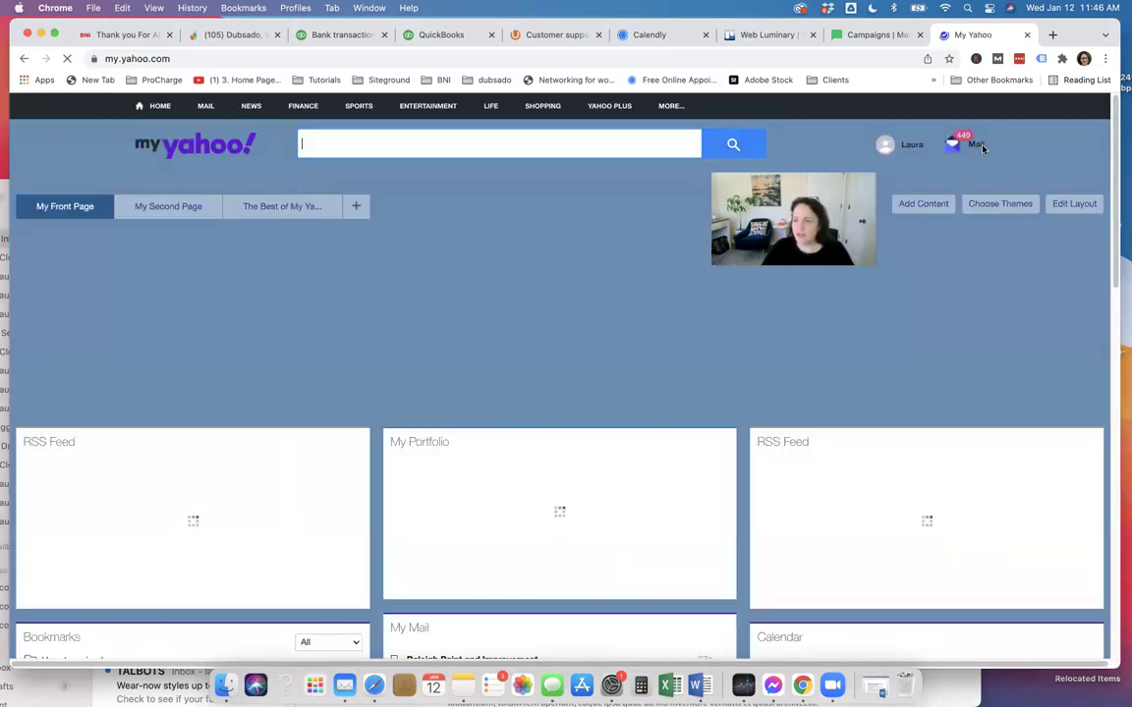
mouse_move(978, 150)
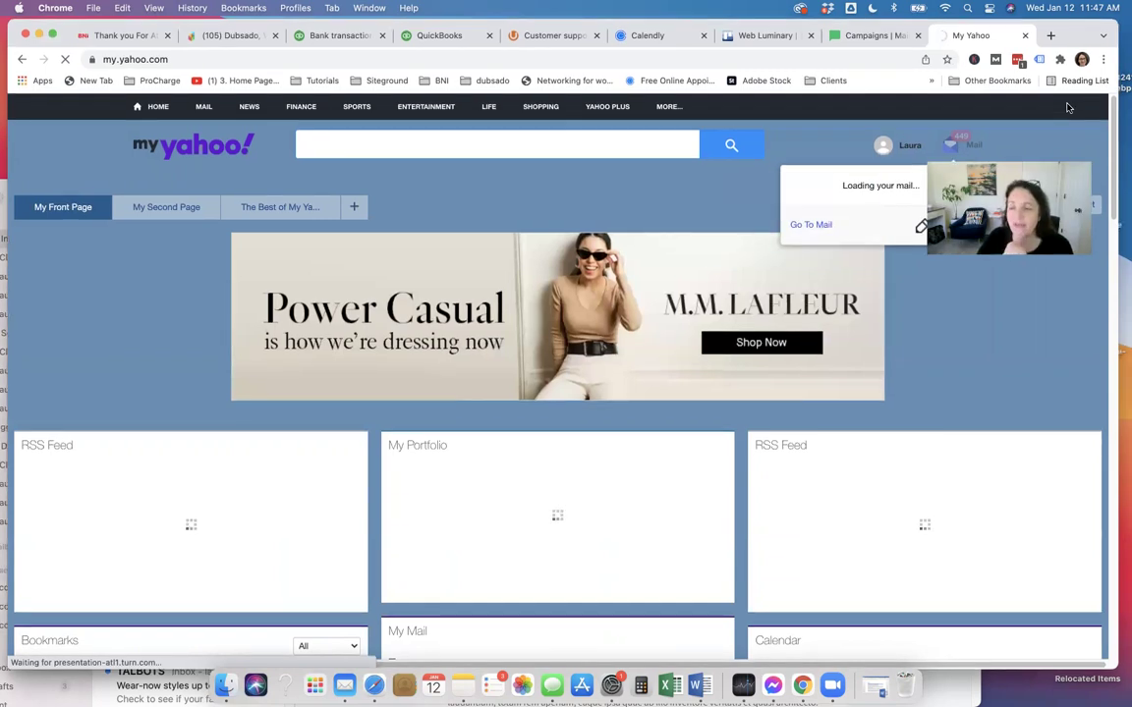
left_click_drag(947, 40, 926, 85)
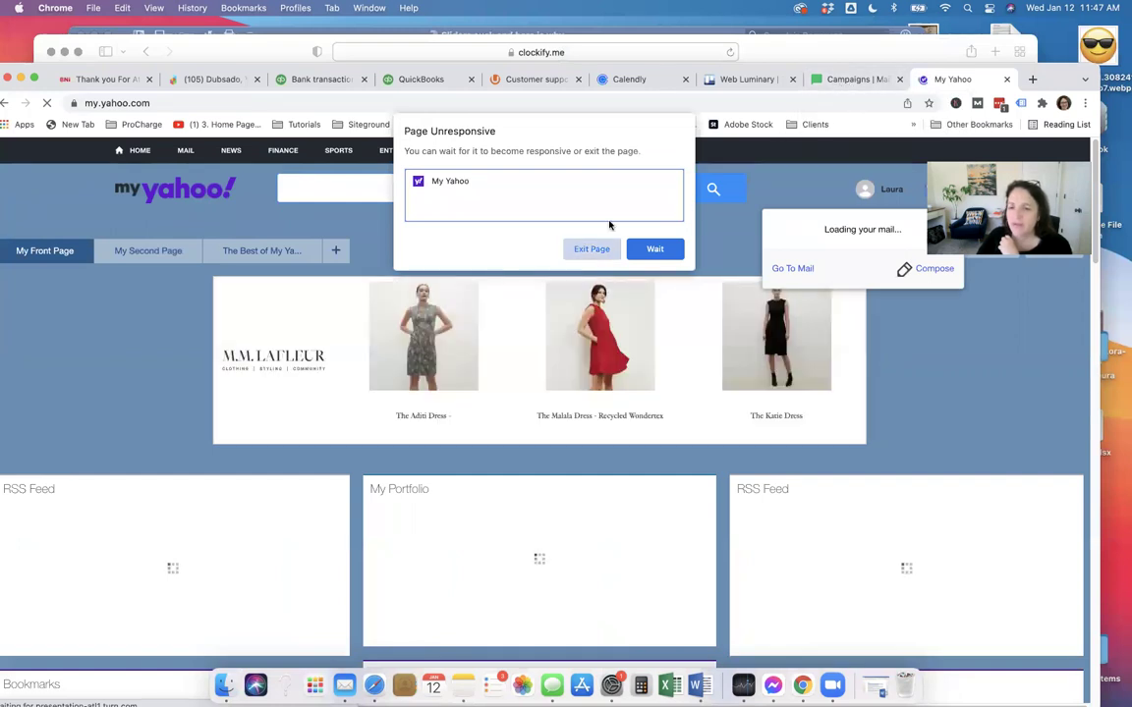
left_click(593, 249)
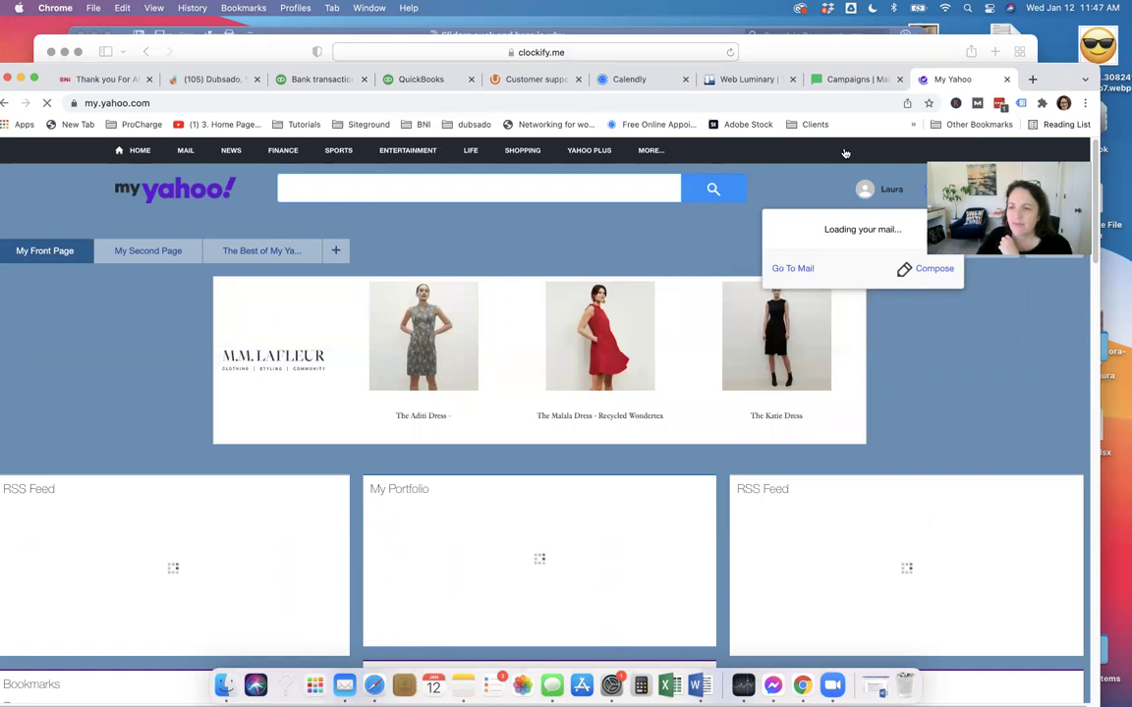
- Return to the MailerLite page, reload the sent campaigns list and start creating a new campaign
left_click(843, 80)
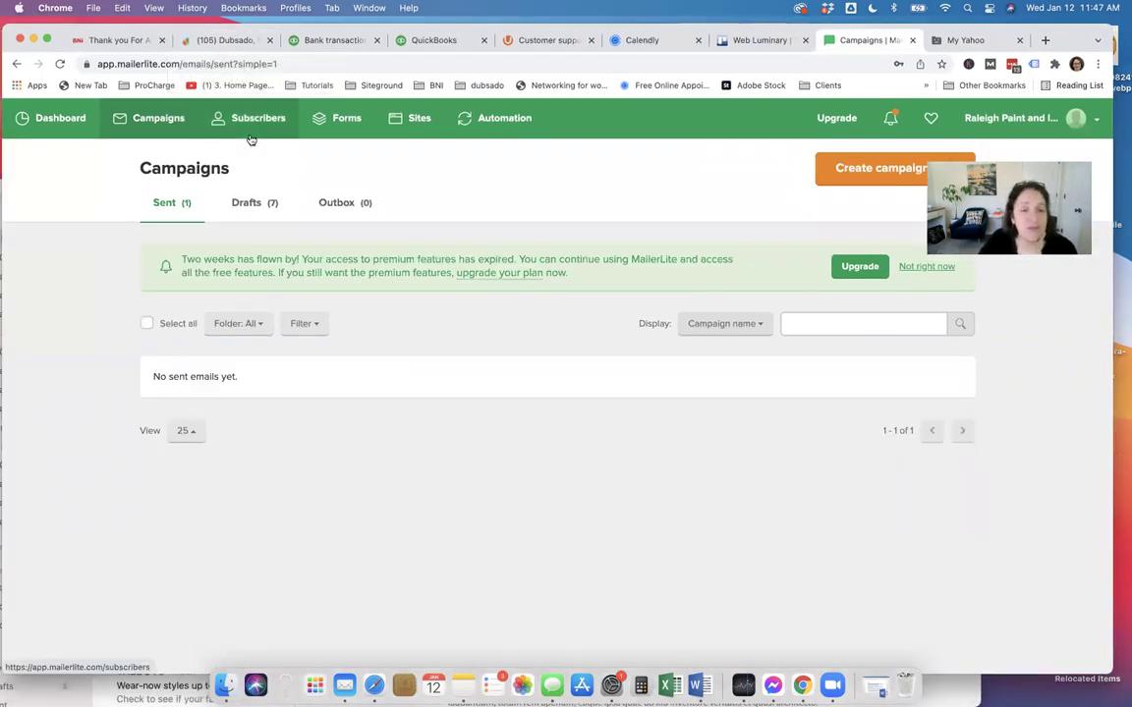
left_click(159, 123)
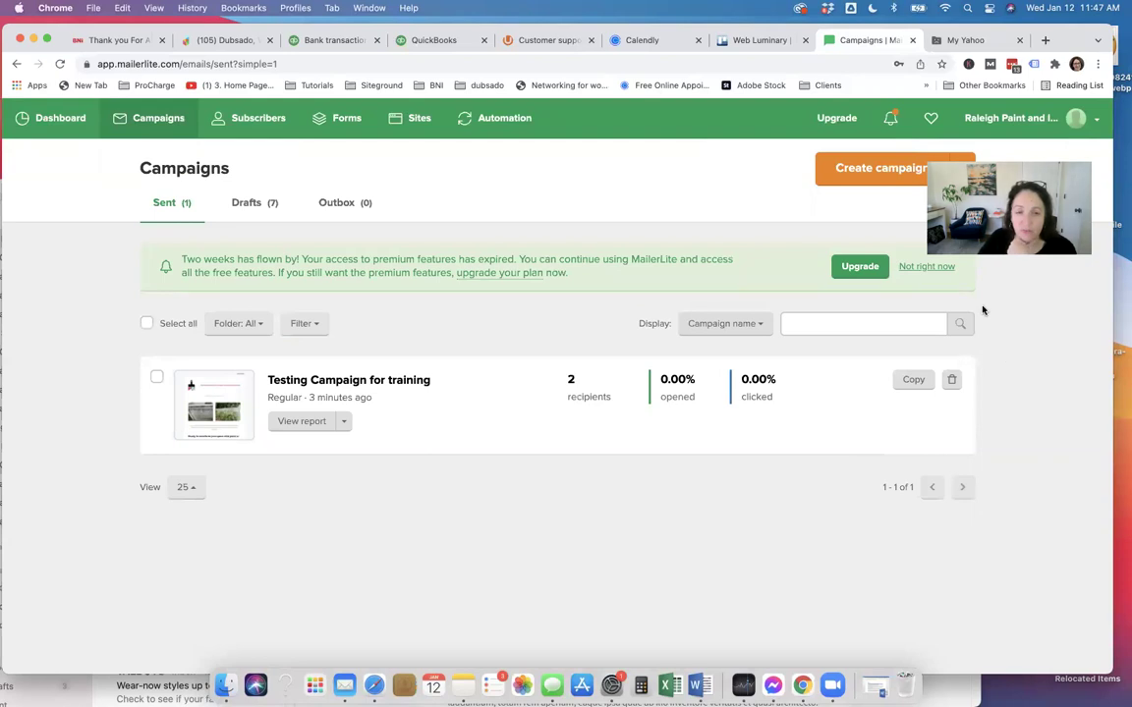
left_click(881, 183)
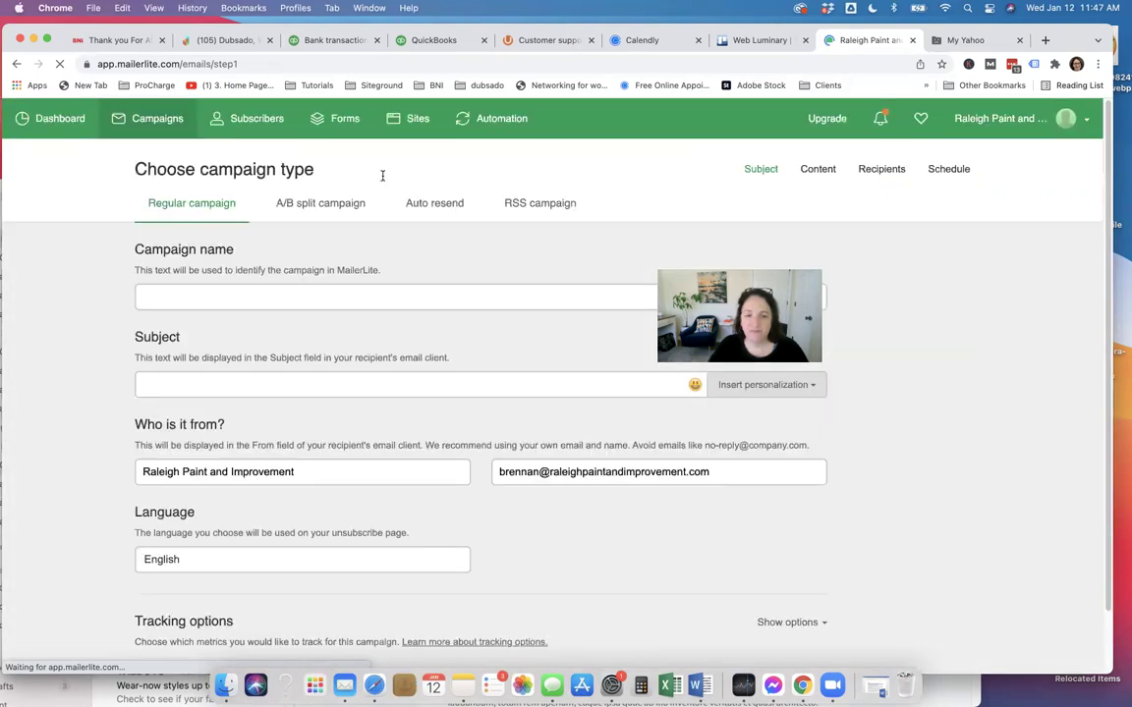
- Name the new regular campaign "Testing Rich Text editor"
left_click(144, 300)
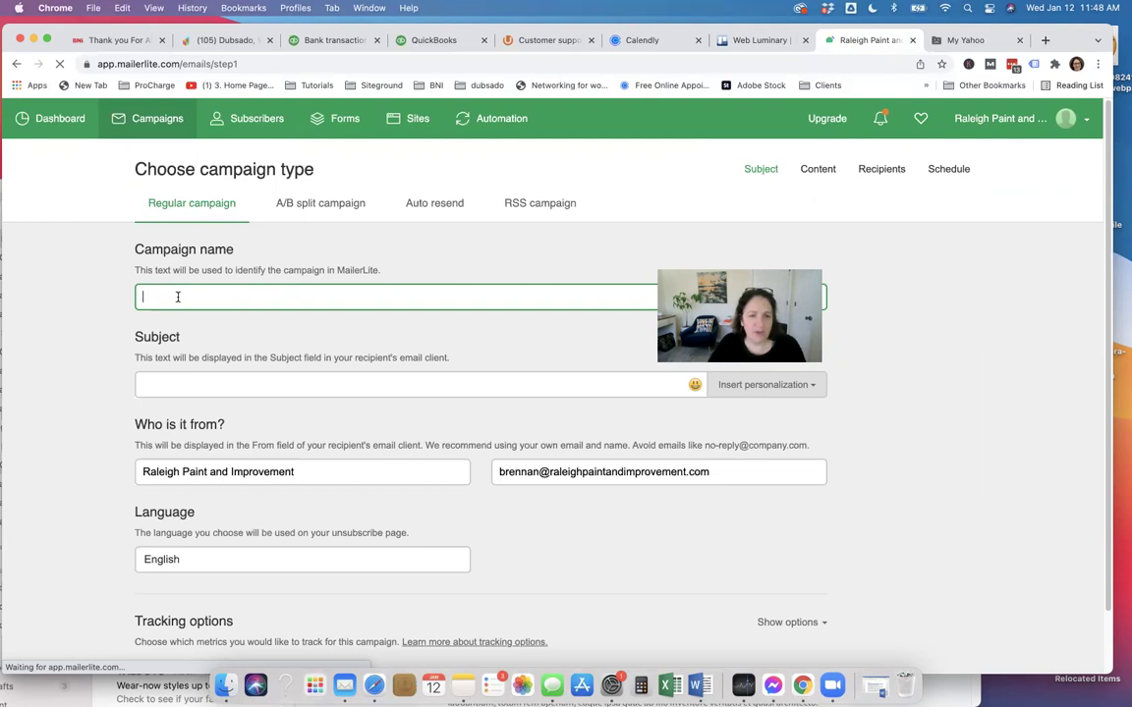
type("Testing Rick")
left_click(178, 297)
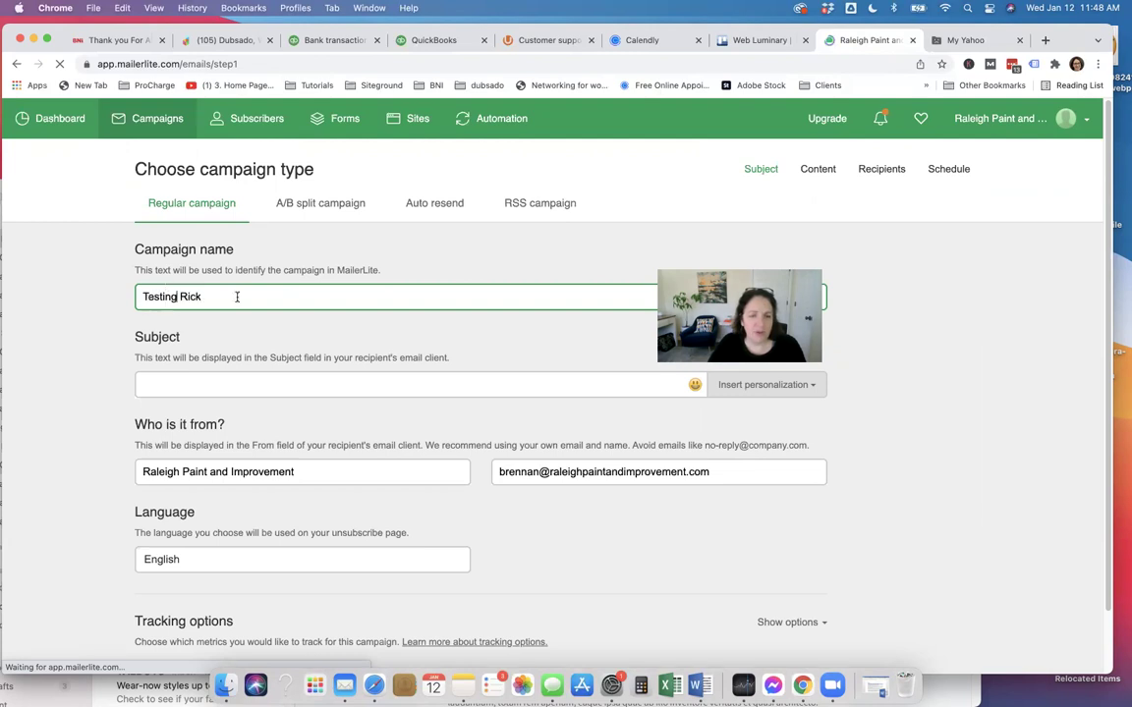
left_click(237, 297)
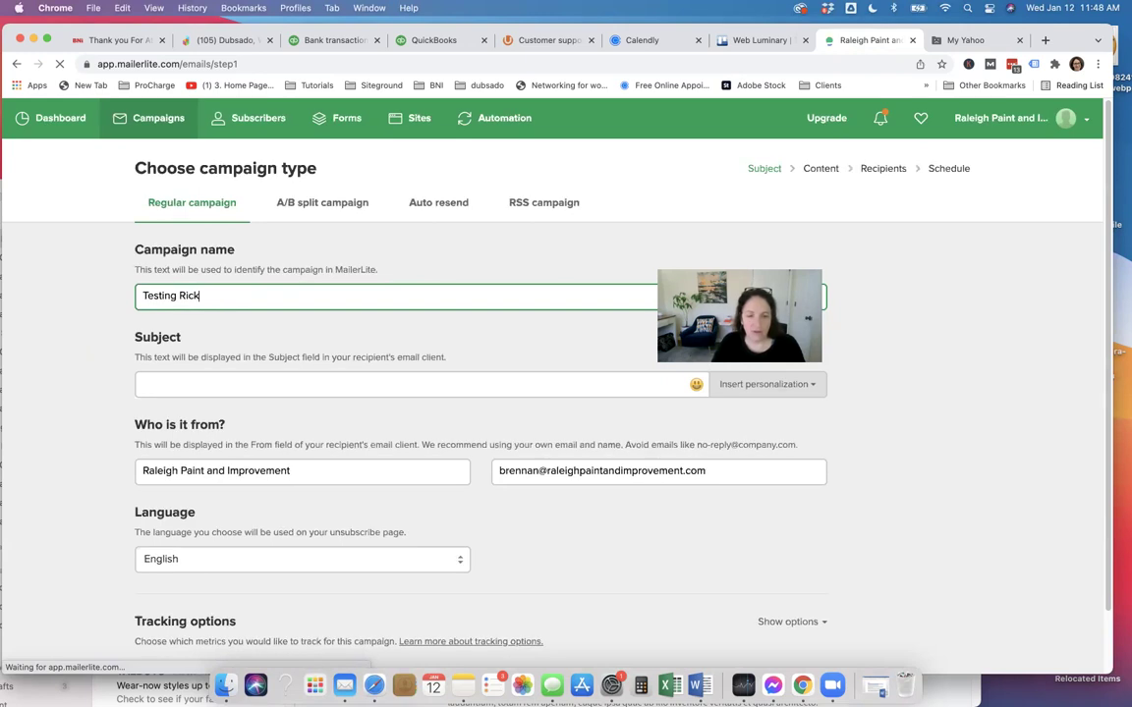
key("BackSpace")
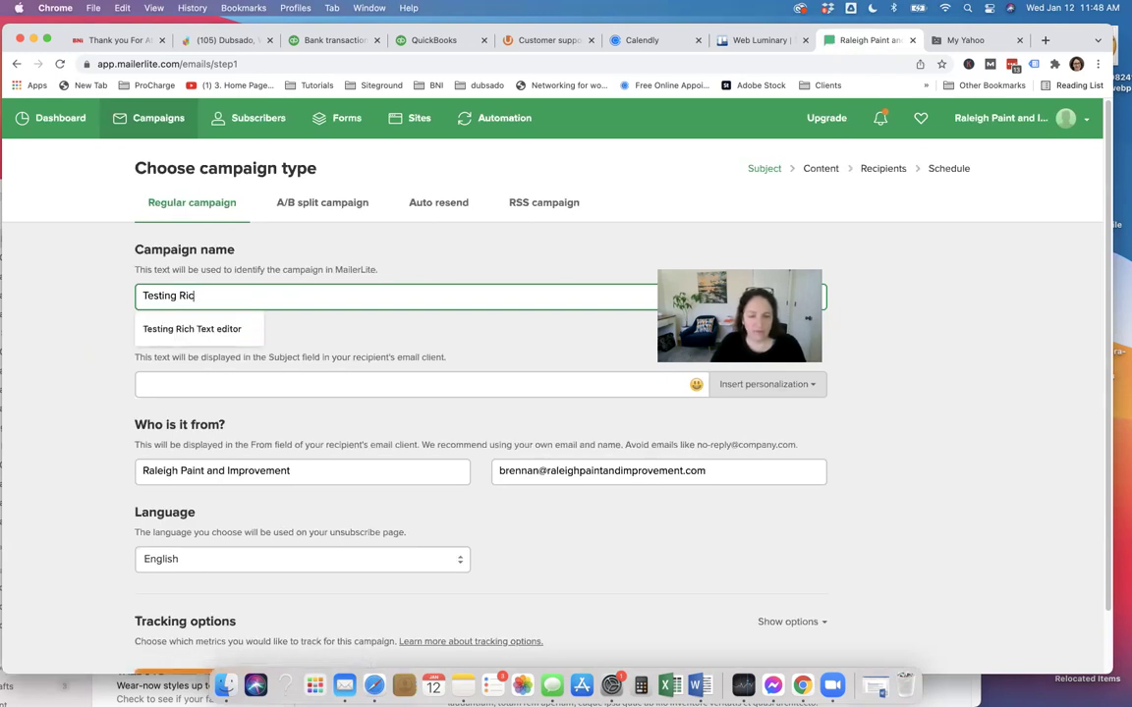
left_click(207, 330)
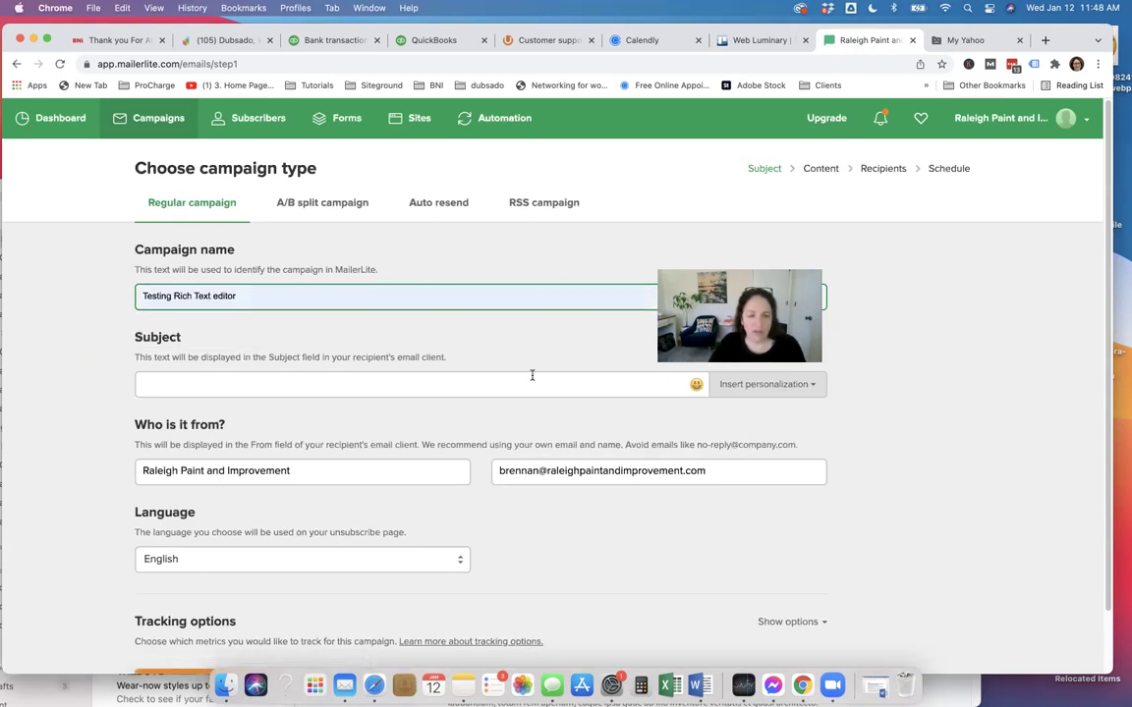
- Enter "Rich test editor" as the campaign's subject
left_click(195, 381)
type("Rick")
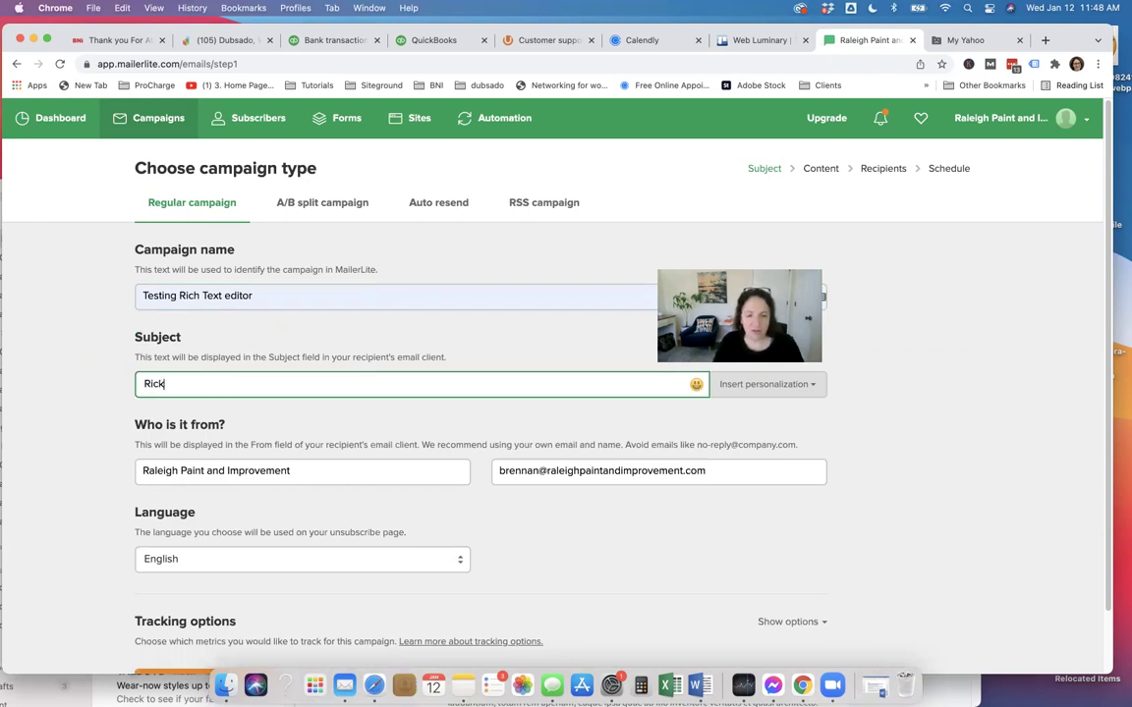
key("BackSpace")
type("h test editor")
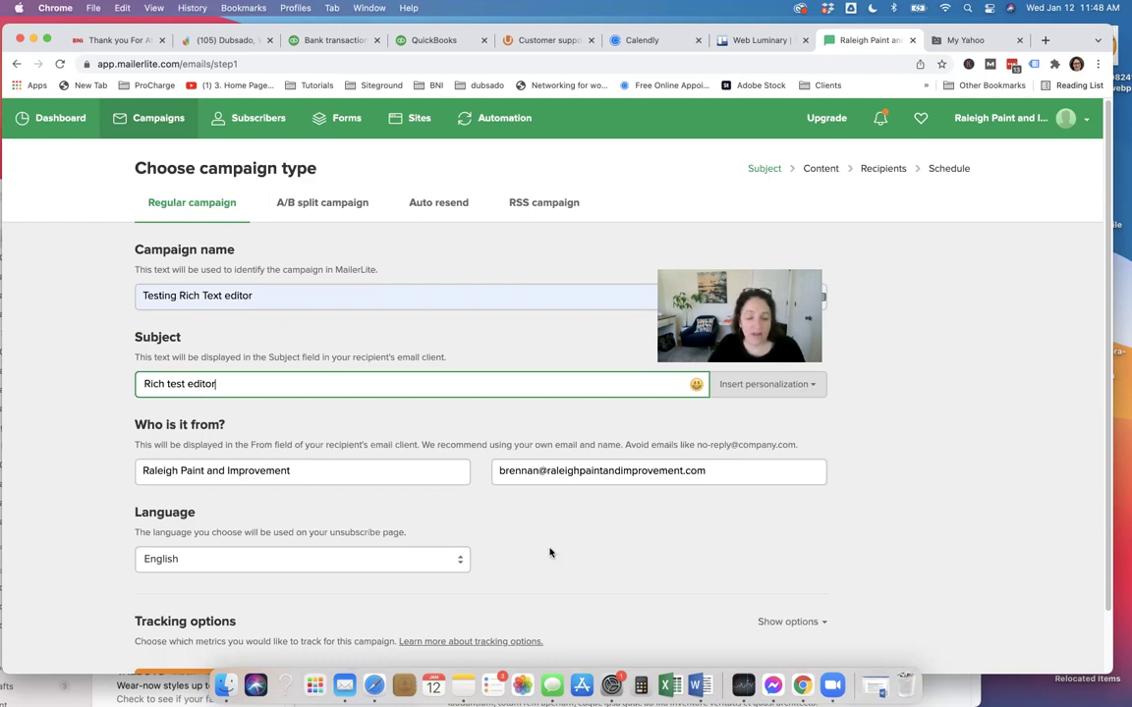
- Continue to the campaign's content and create a new email design with the Rich-text editor
scroll(550, 553, "down", 2)
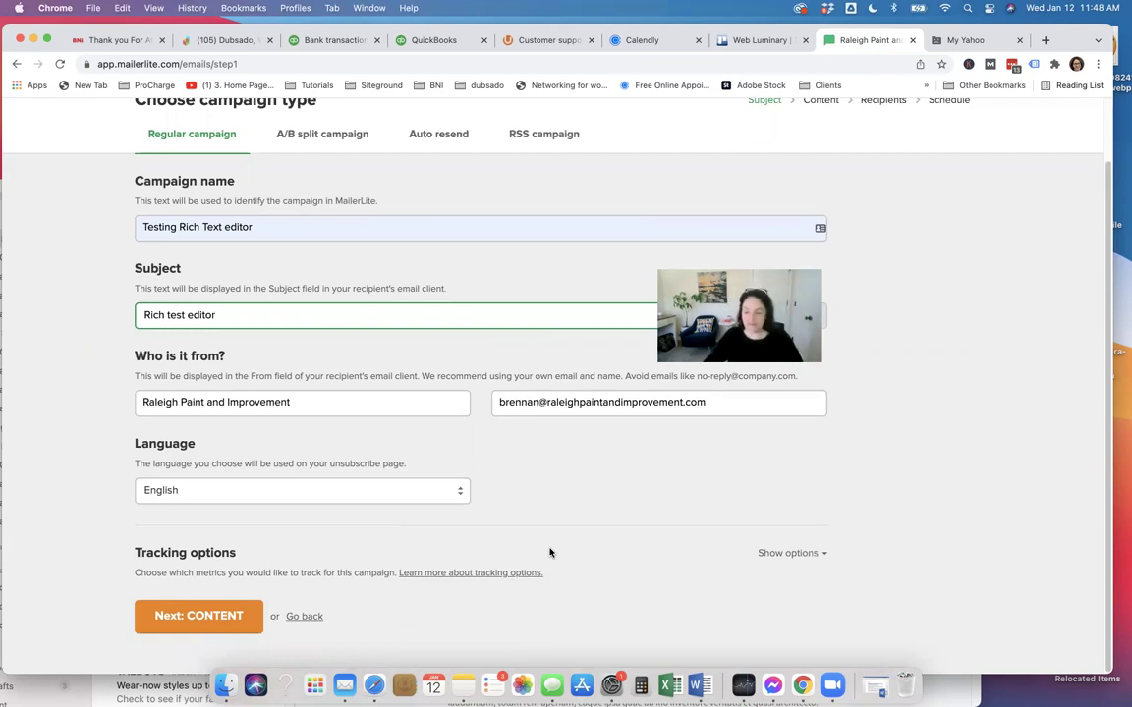
left_click(204, 621)
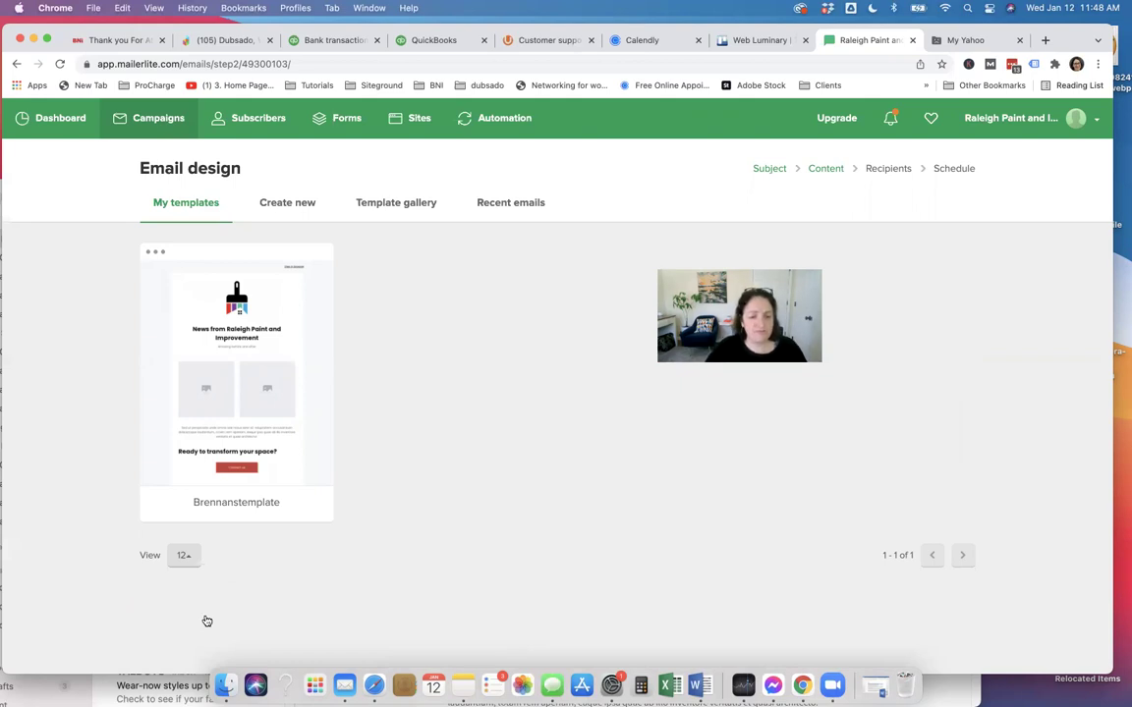
left_click(279, 206)
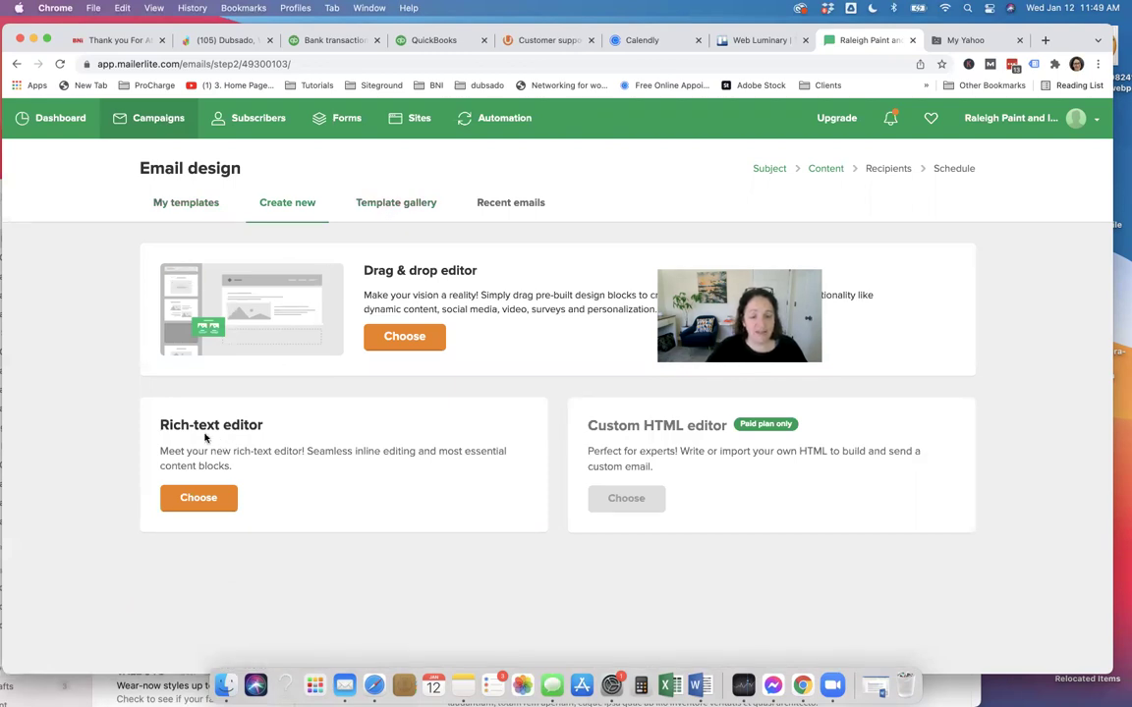
left_click(192, 498)
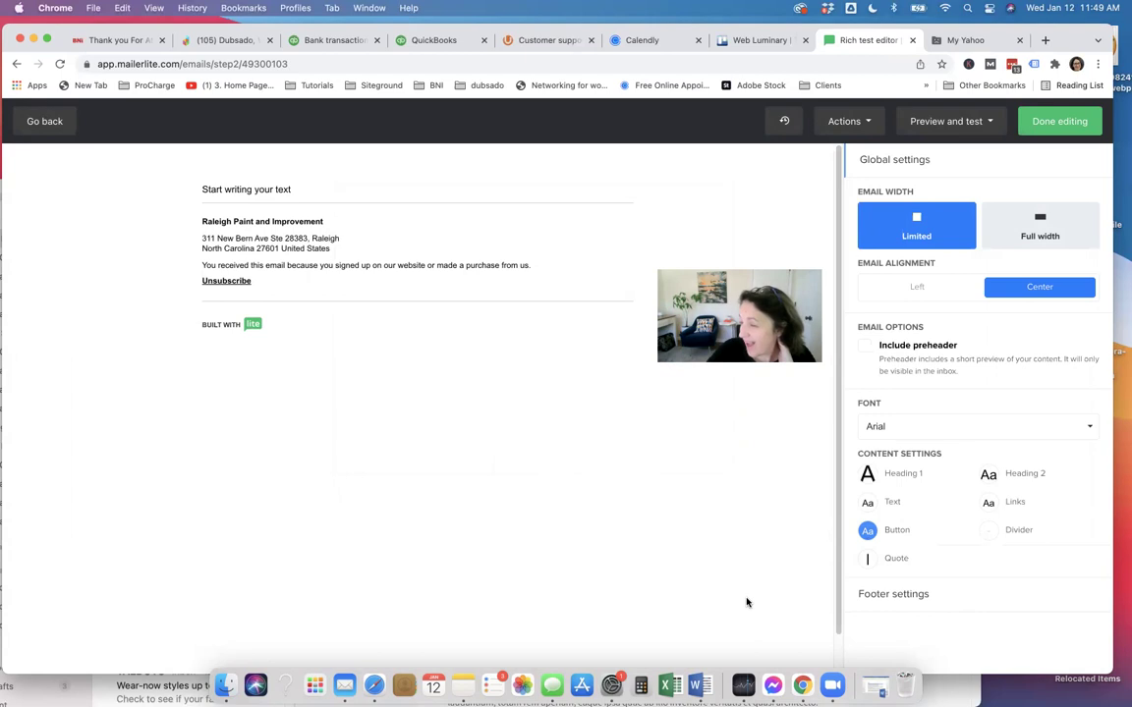
- Copy the whole article from the Word document "Sliders suck and here is why" and paste it over the email's placeholder text
left_click(700, 685)
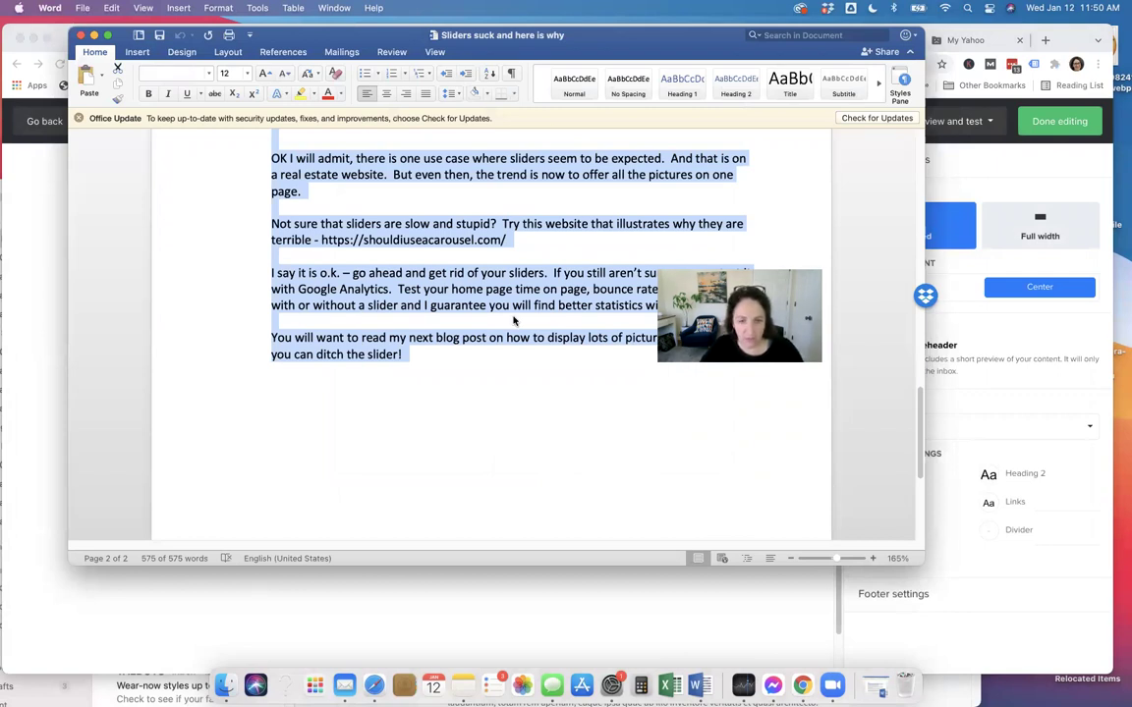
left_click(40, 350)
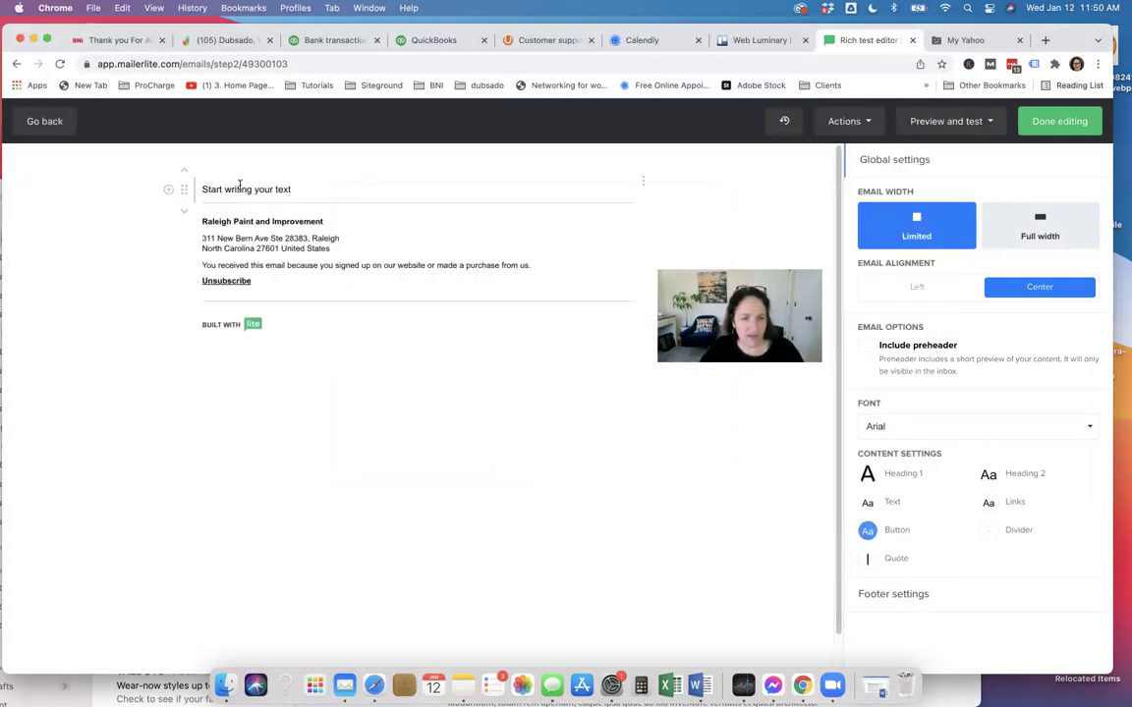
left_click_drag(204, 190, 297, 192)
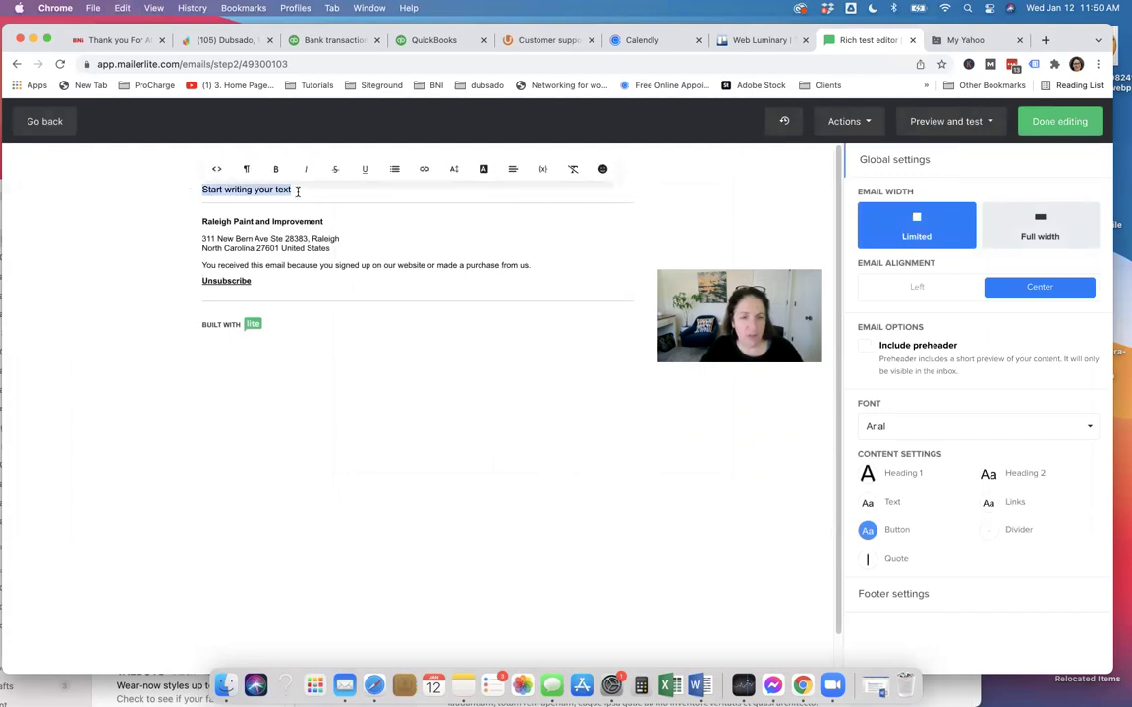
key("BackSpace")
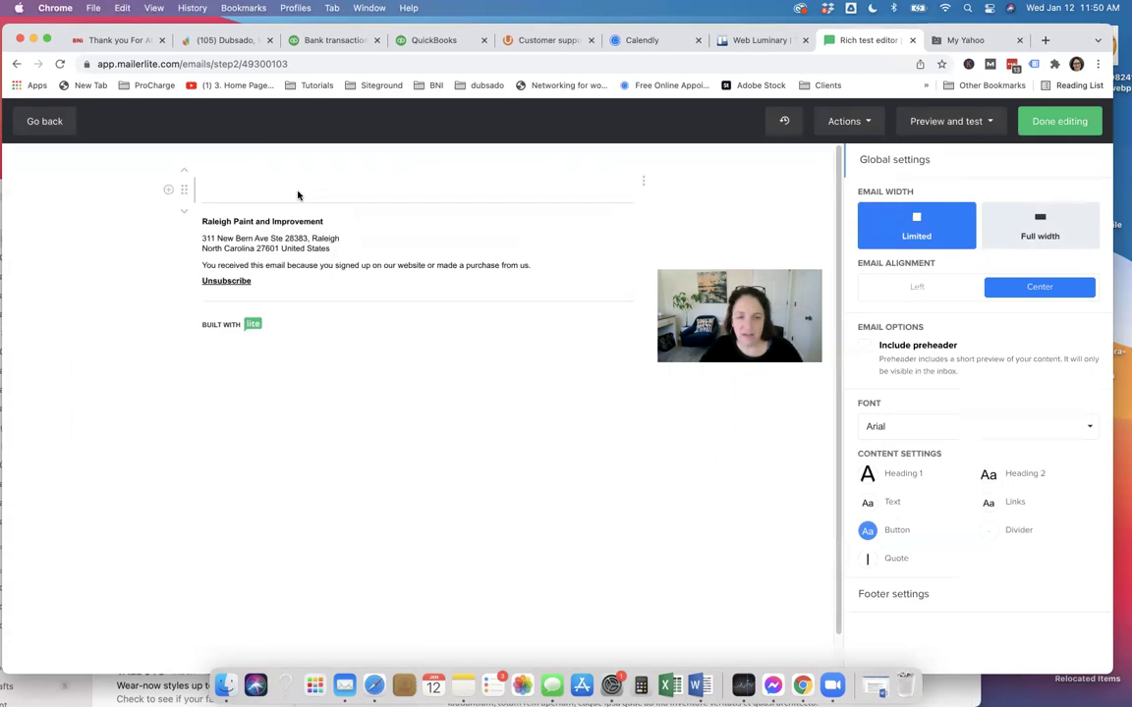
key("super+v")
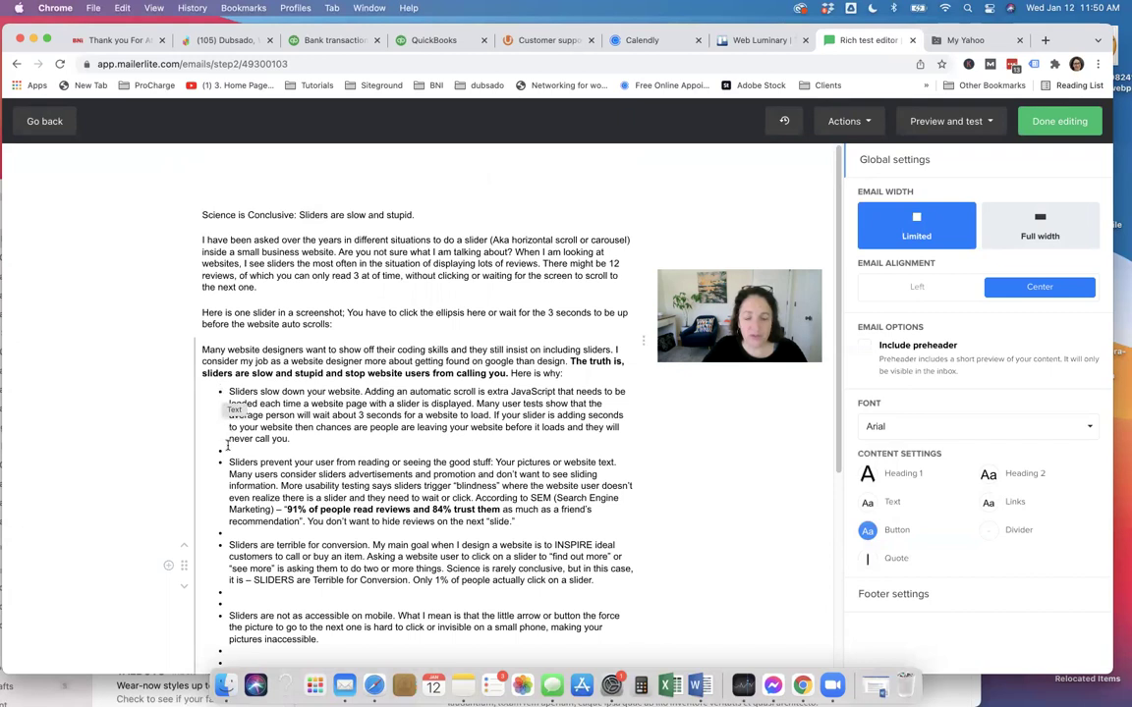
scroll(373, 388, "down", 5)
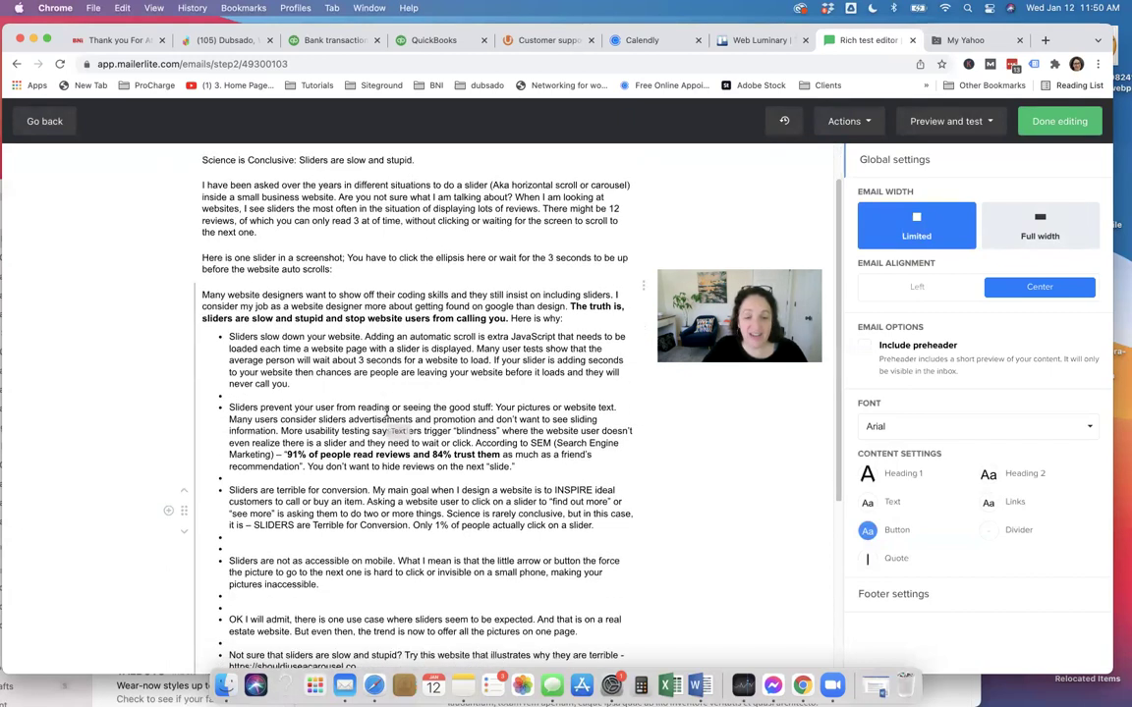
- Reduce the two blank bullets between the "terrible for conversion" and "not as accessible on mobile" points to a single blank bullet
scroll(398, 388, "down", 3)
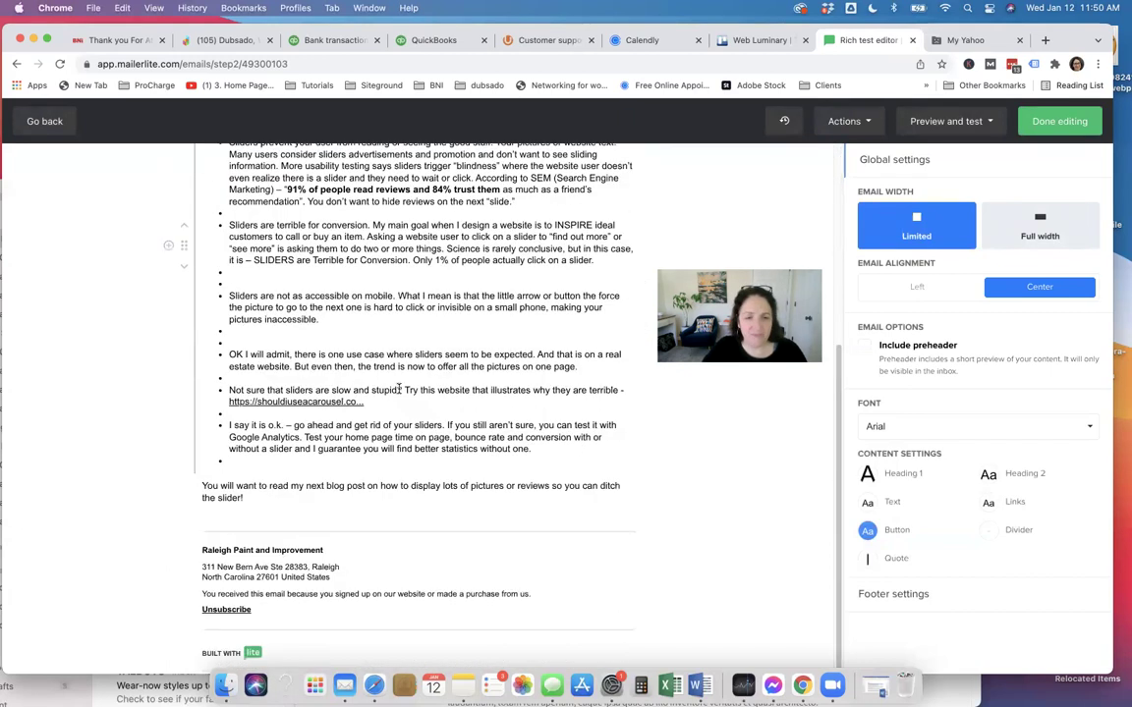
scroll(393, 389, "up", 1)
scroll(295, 398, "down", 1)
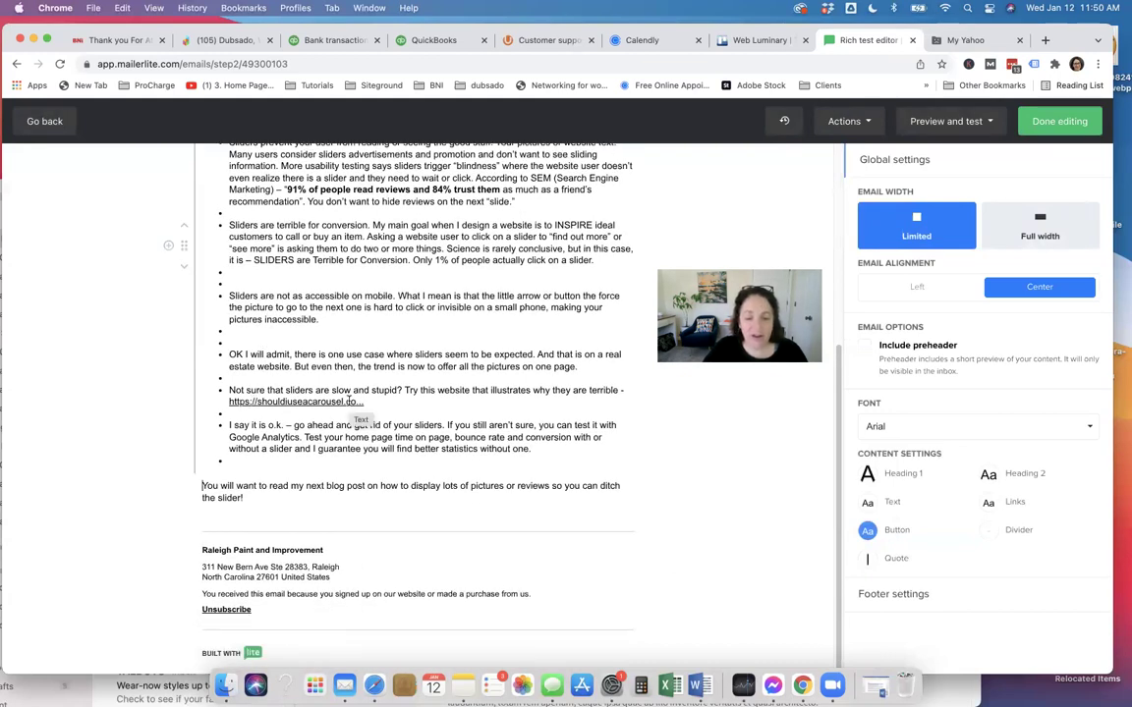
scroll(344, 334, "up", 2)
left_click(241, 385)
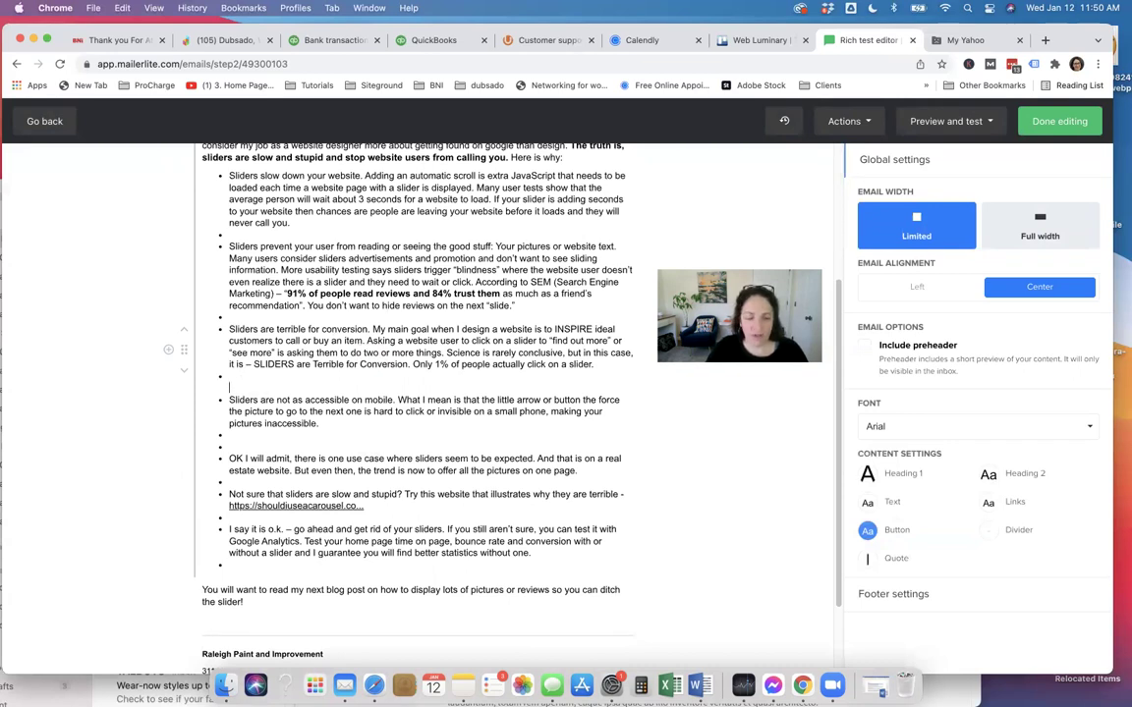
key("BackSpace")
key("BackSpace")
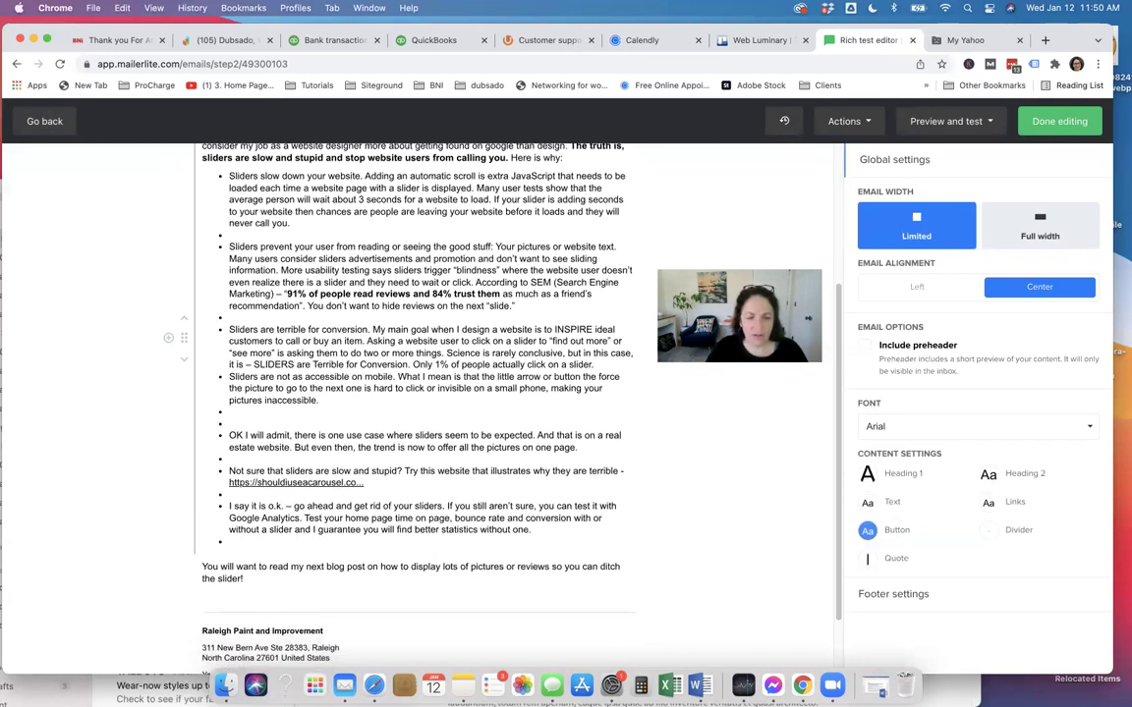
key("Return")
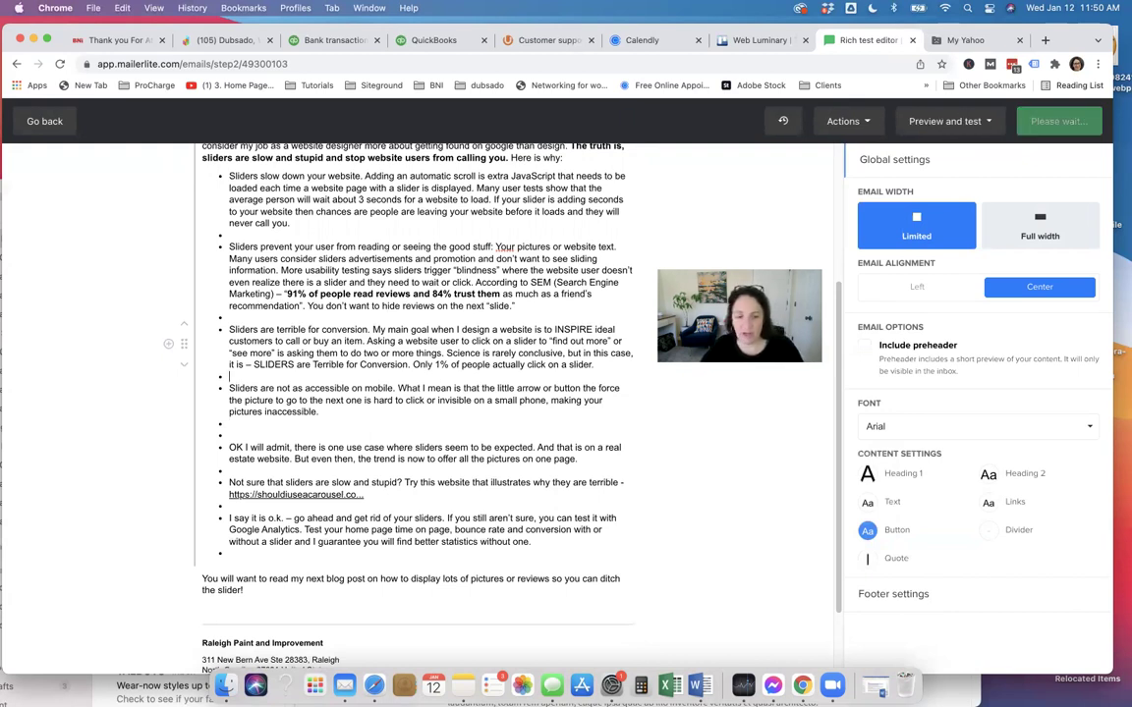
left_click(281, 317)
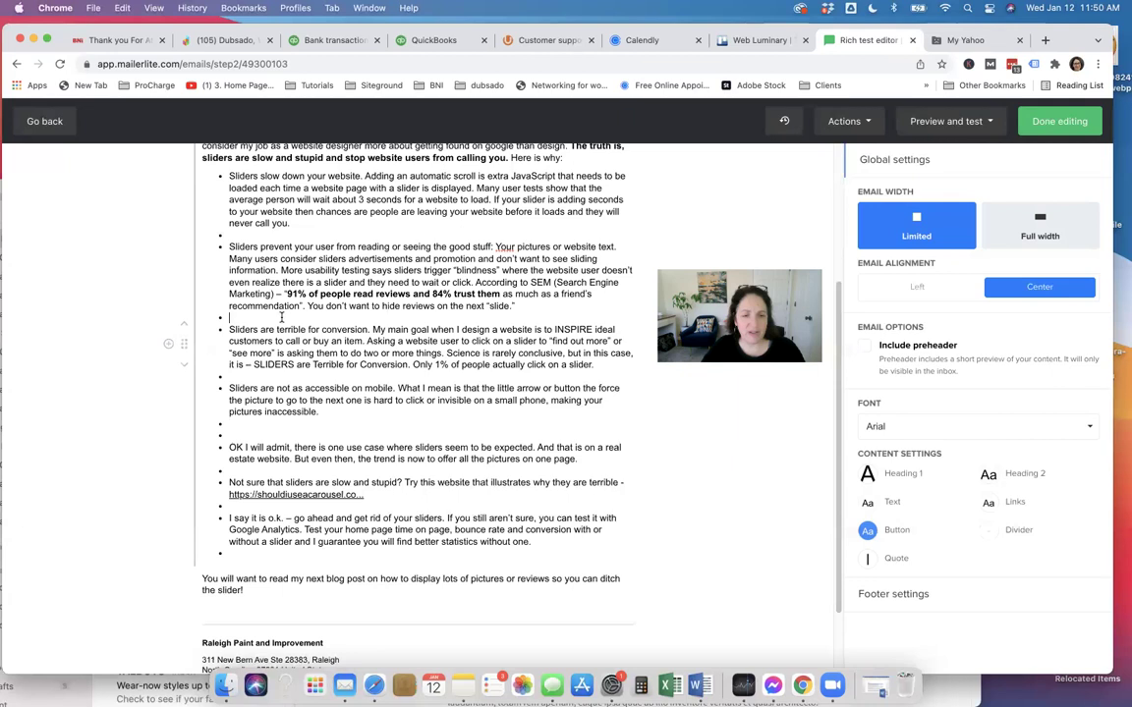
- Select the title line "Science is Conclusive: Sliders are slow and stupid." and save the Heading 1 style with font size 39
scroll(281, 317, "up", 5)
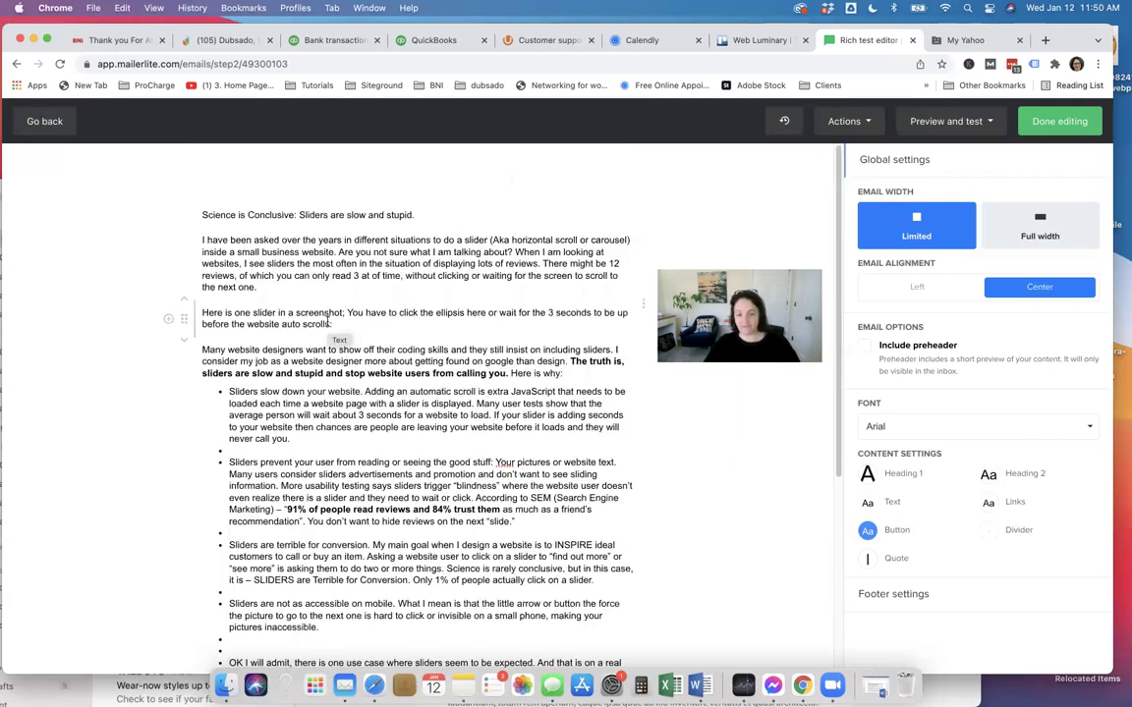
scroll(332, 322, "down", 6)
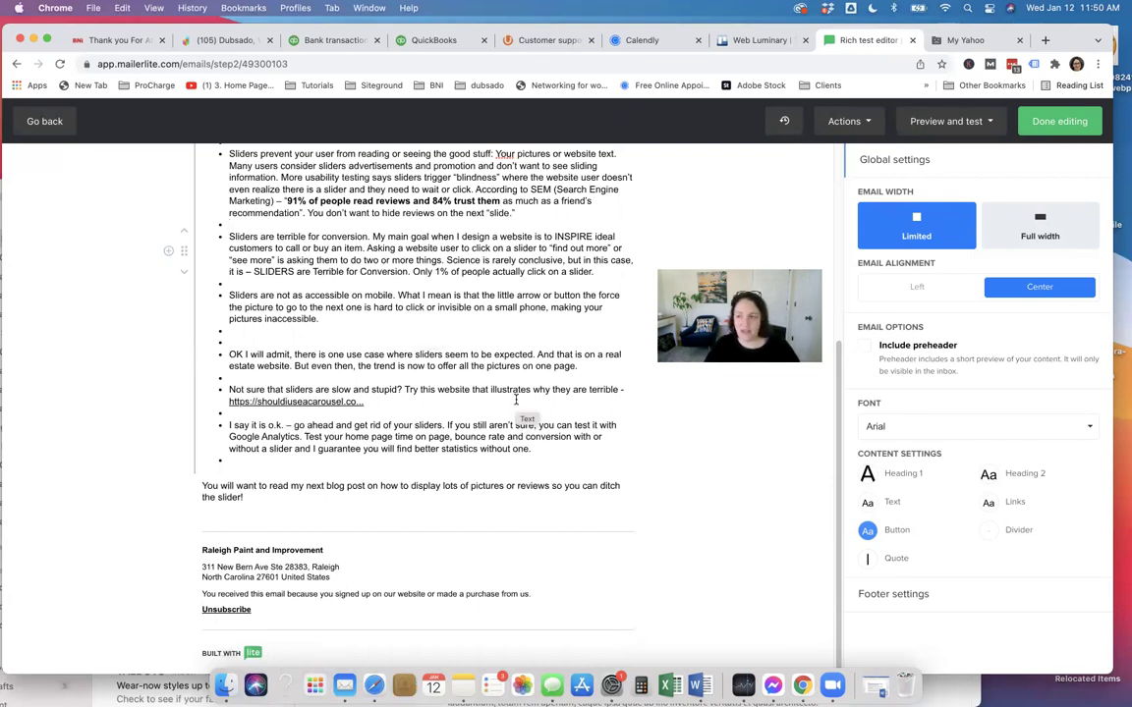
scroll(514, 399, "up", 5)
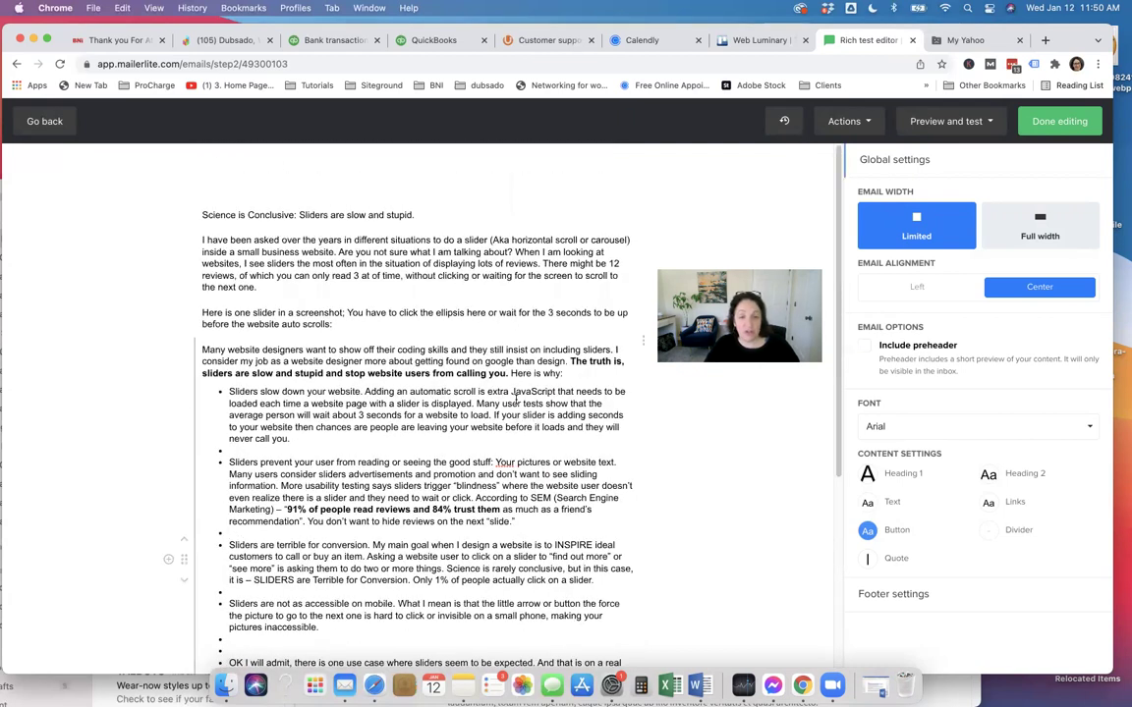
left_click_drag(202, 214, 433, 213)
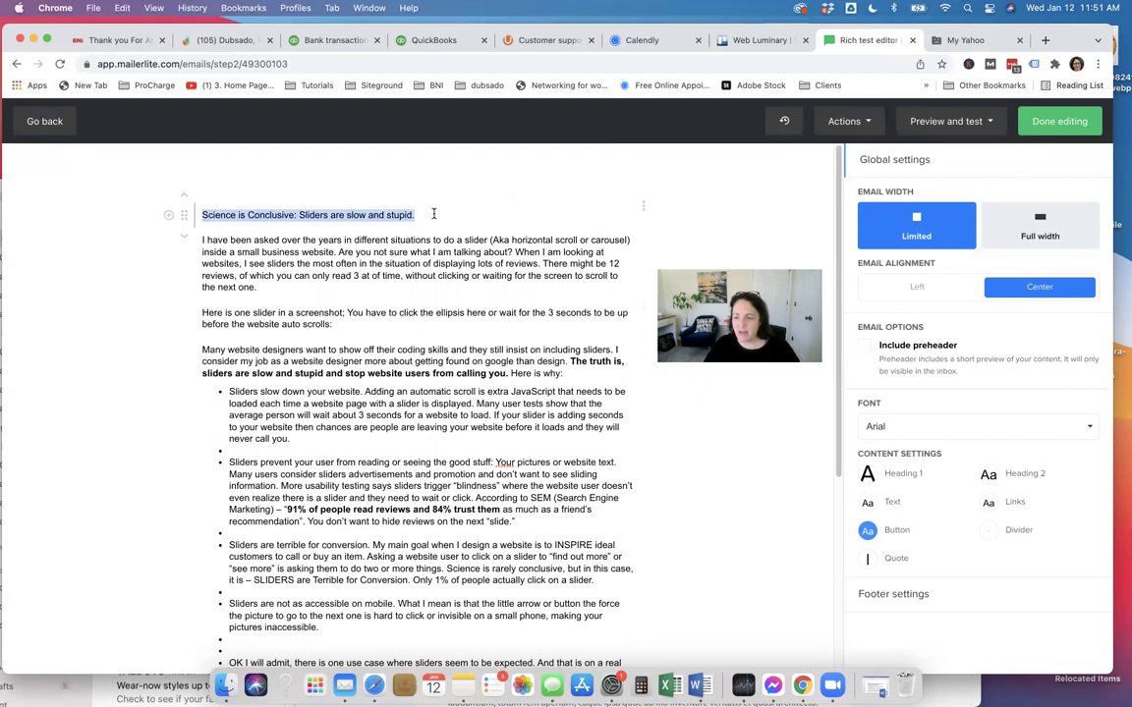
left_click(884, 475)
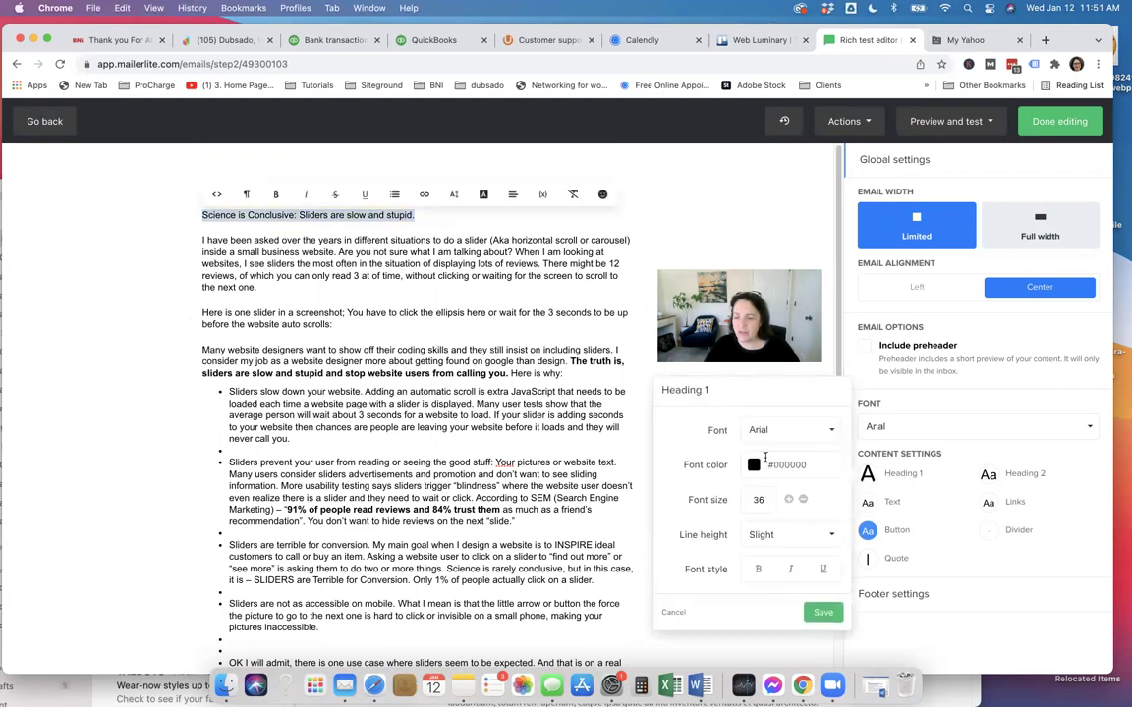
left_click(788, 499)
left_click(787, 499)
left_click(788, 499)
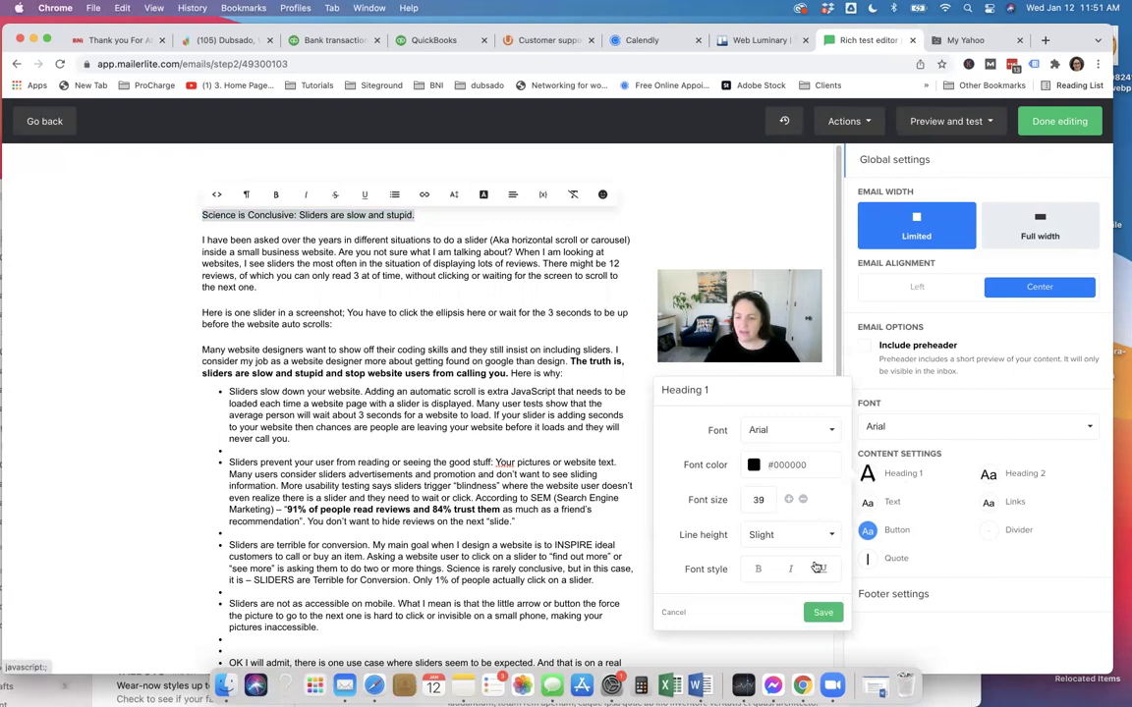
left_click(822, 612)
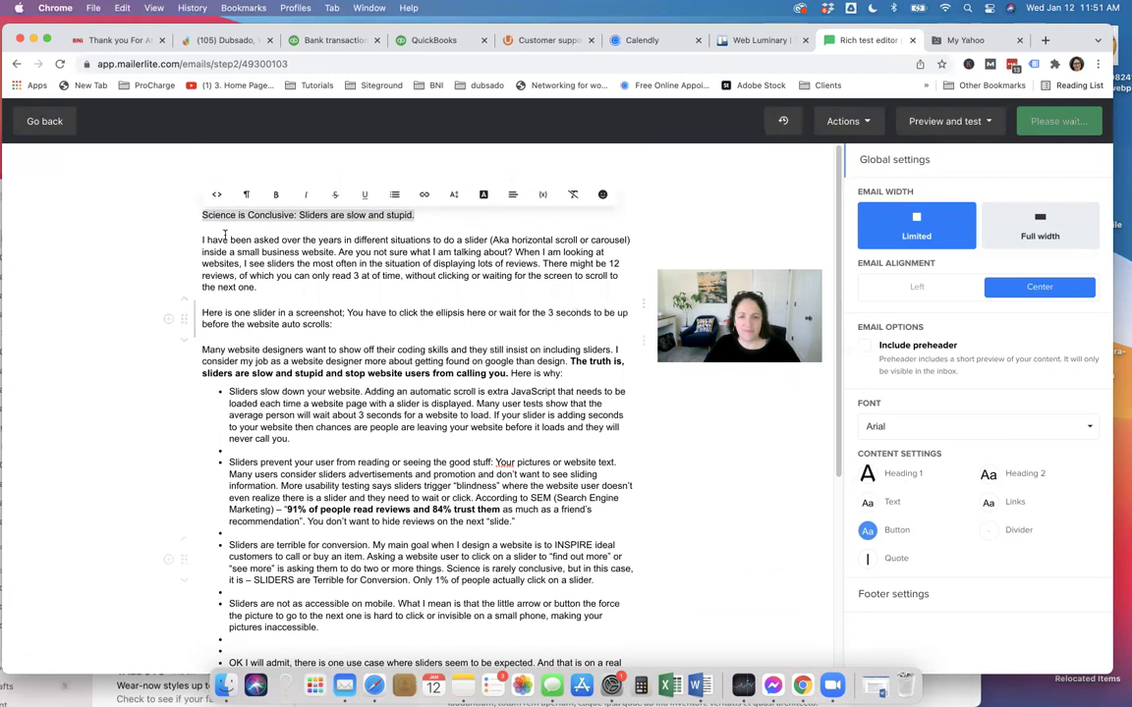
left_click(344, 271)
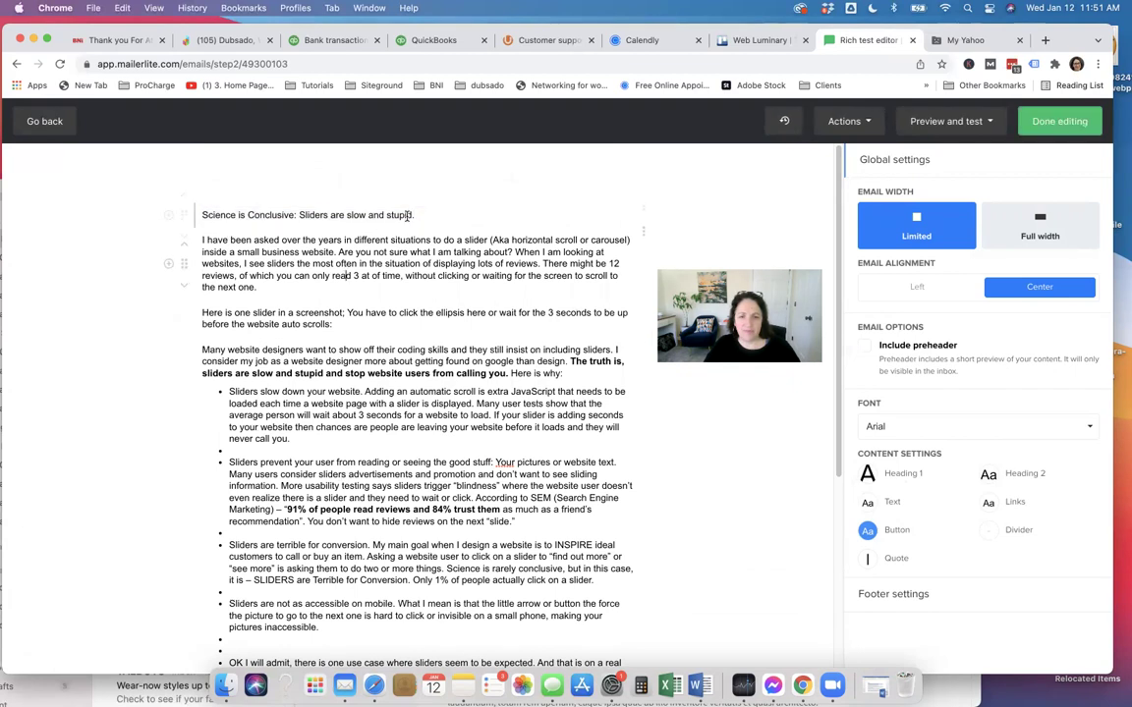
left_click_drag(424, 214, 189, 213)
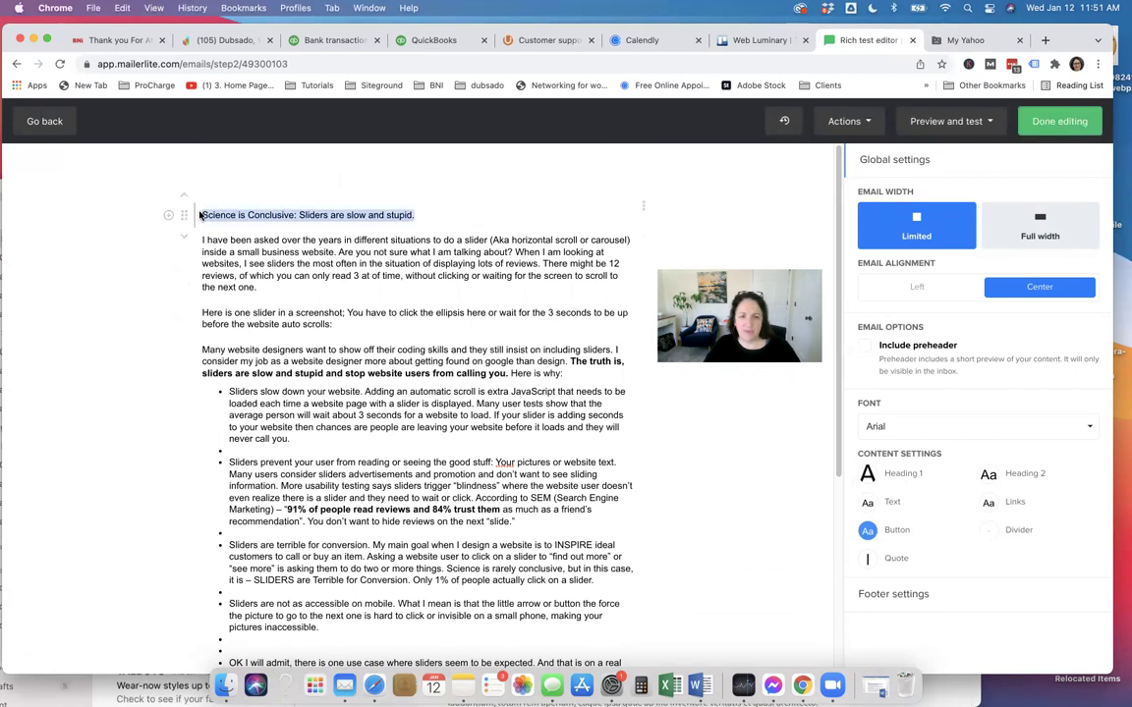
left_click(183, 217)
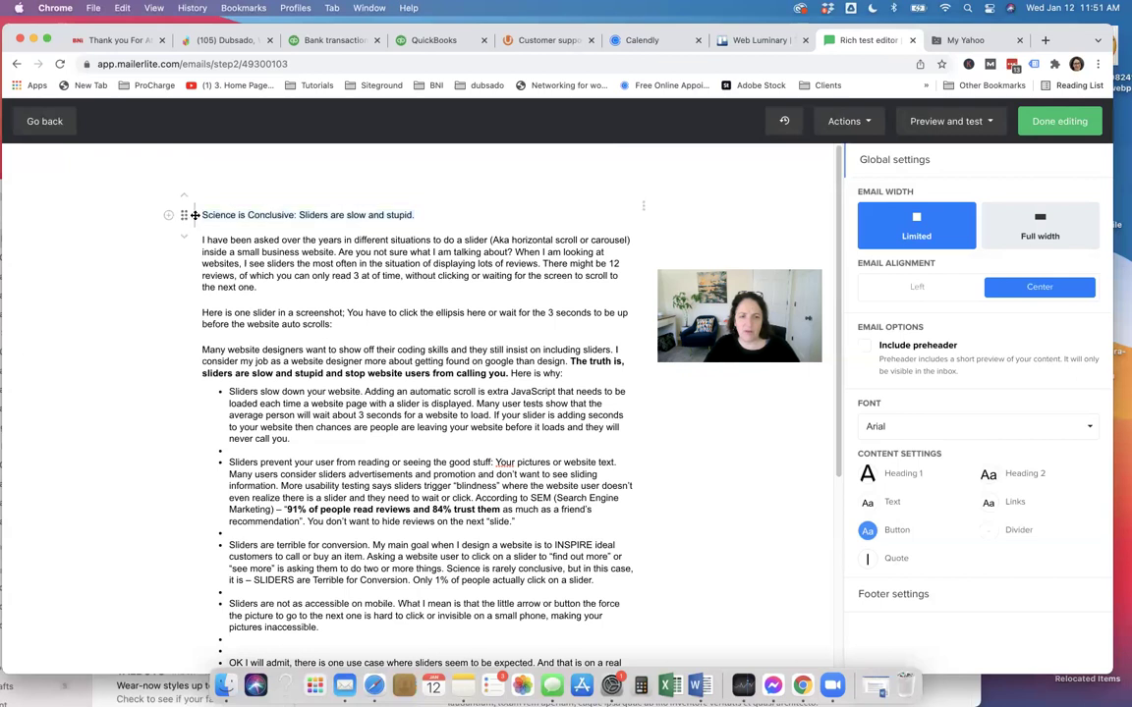
left_click(201, 215)
left_click(493, 212, "shift")
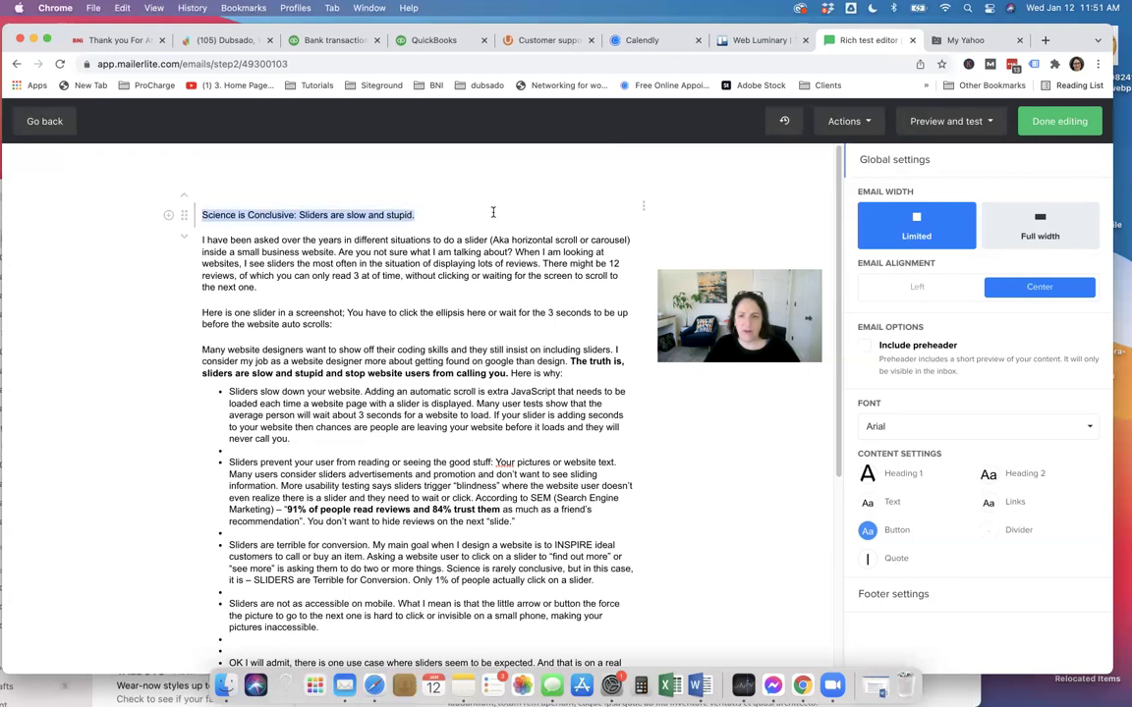
- Finish editing the email and choose all active subscribers as the campaign's recipients
left_click(1059, 122)
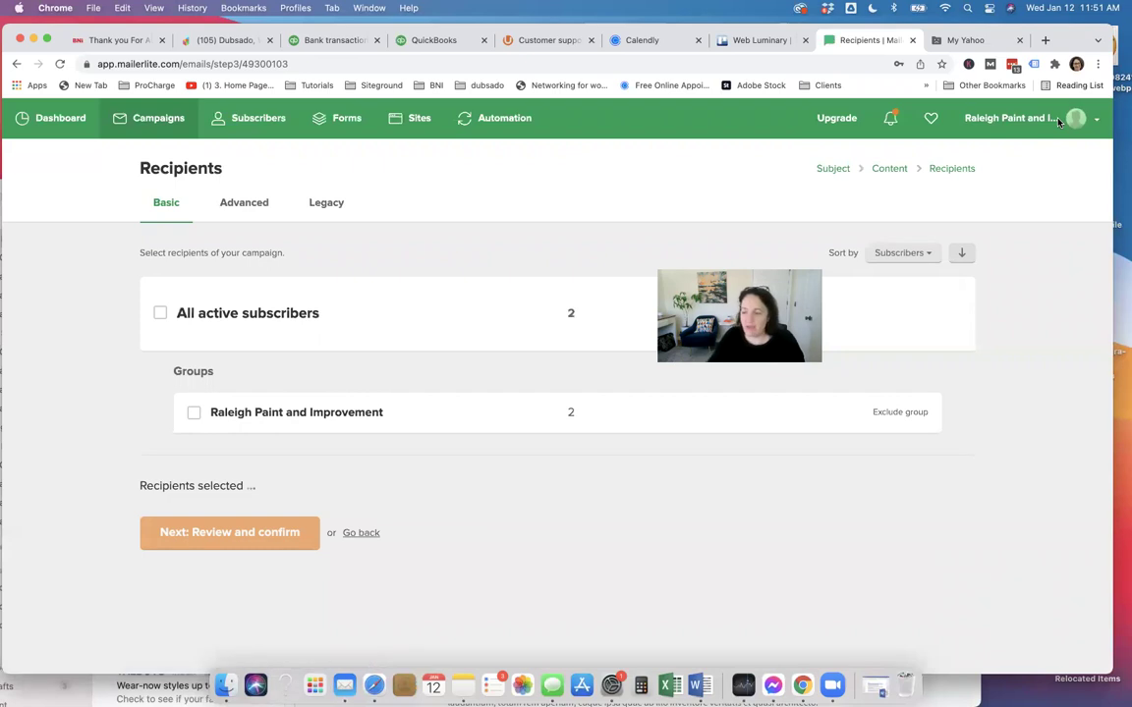
left_click(160, 314)
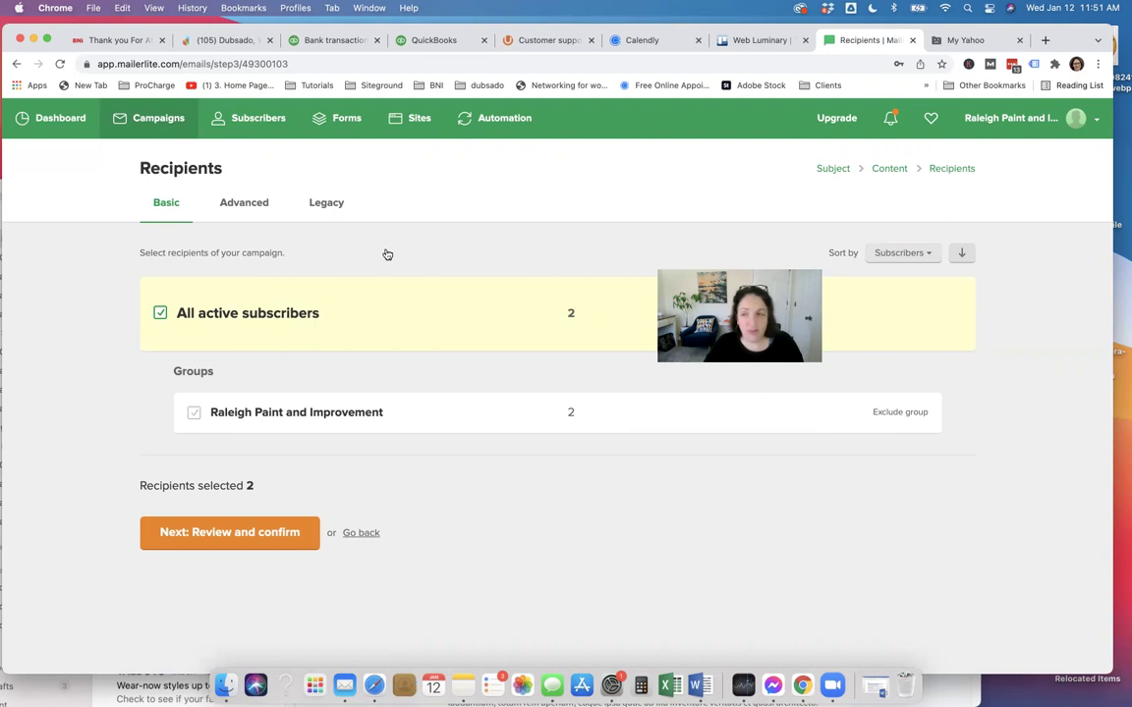
- Log out of the Raleigh Paint and Improvement account and log in with the agency's saved e-mail and password
left_click(1097, 122)
left_click(1010, 488)
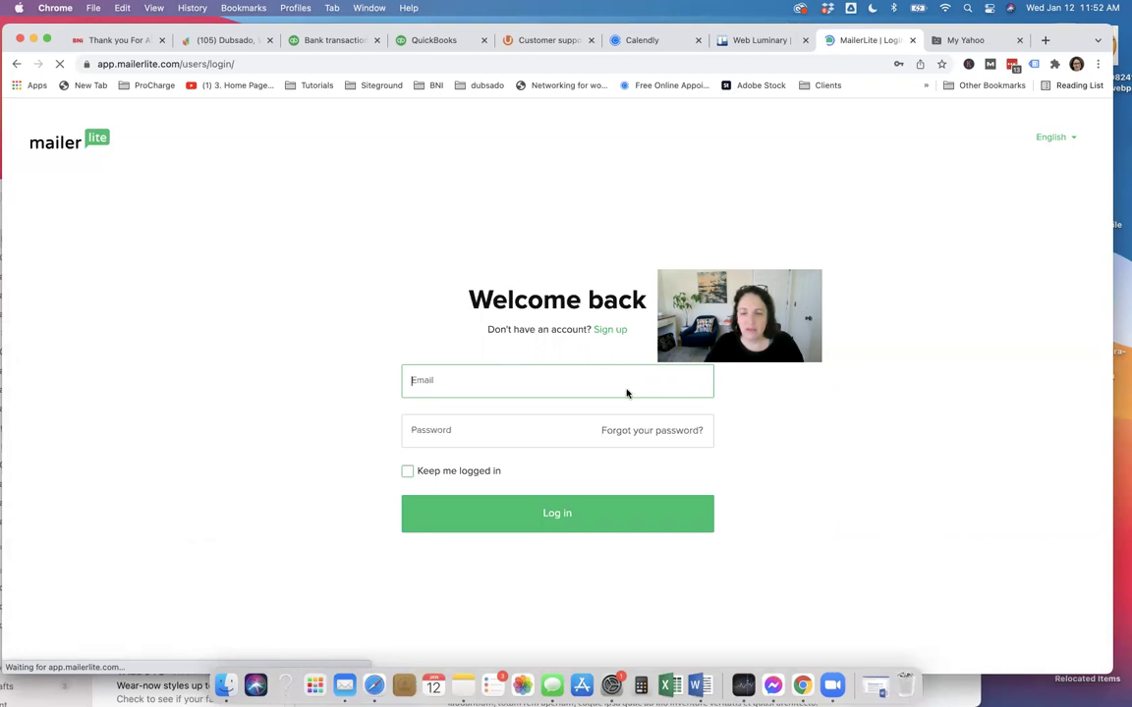
left_click(428, 381)
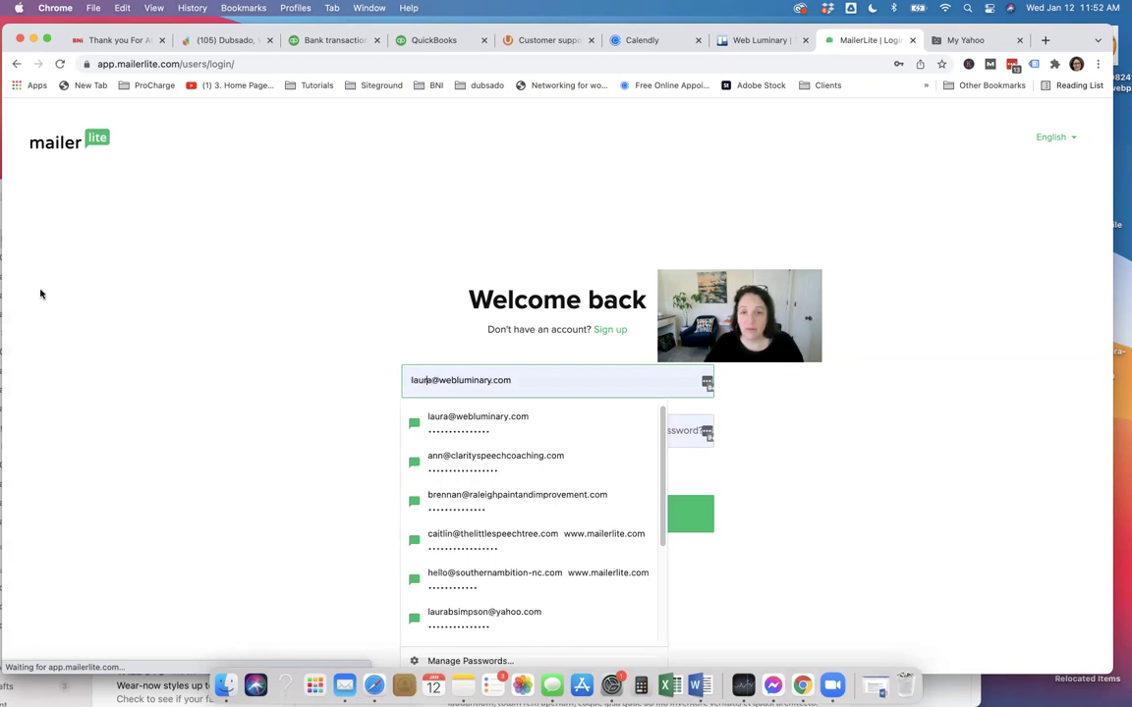
left_click(461, 432)
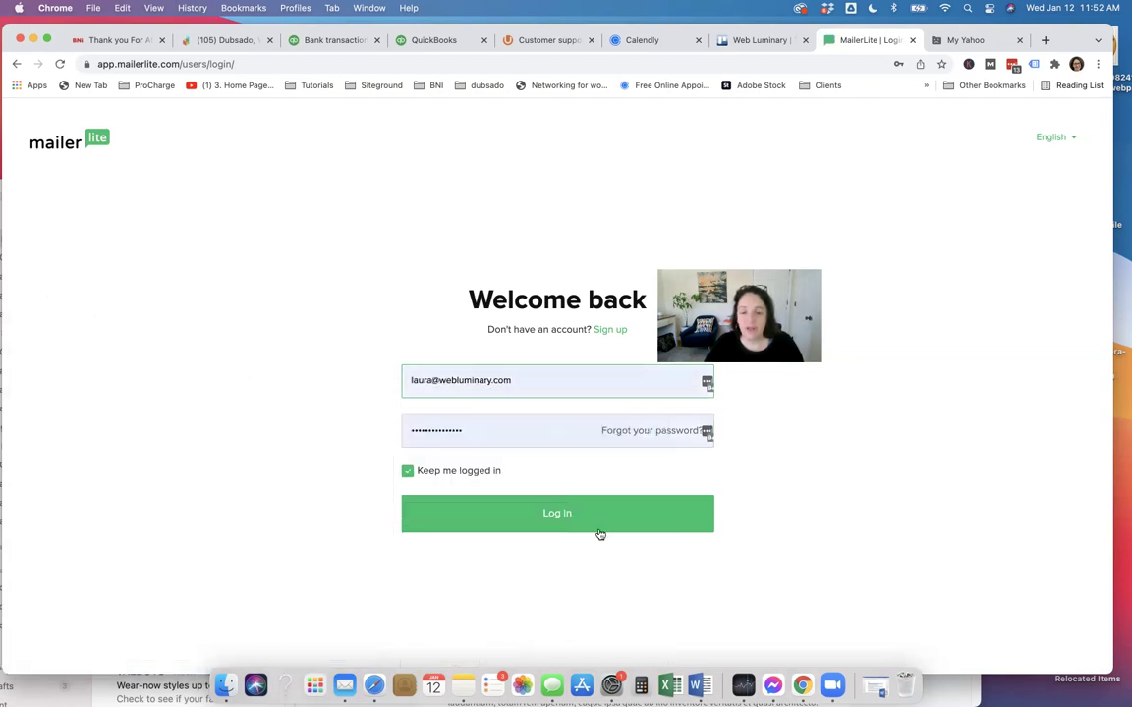
left_click(556, 517)
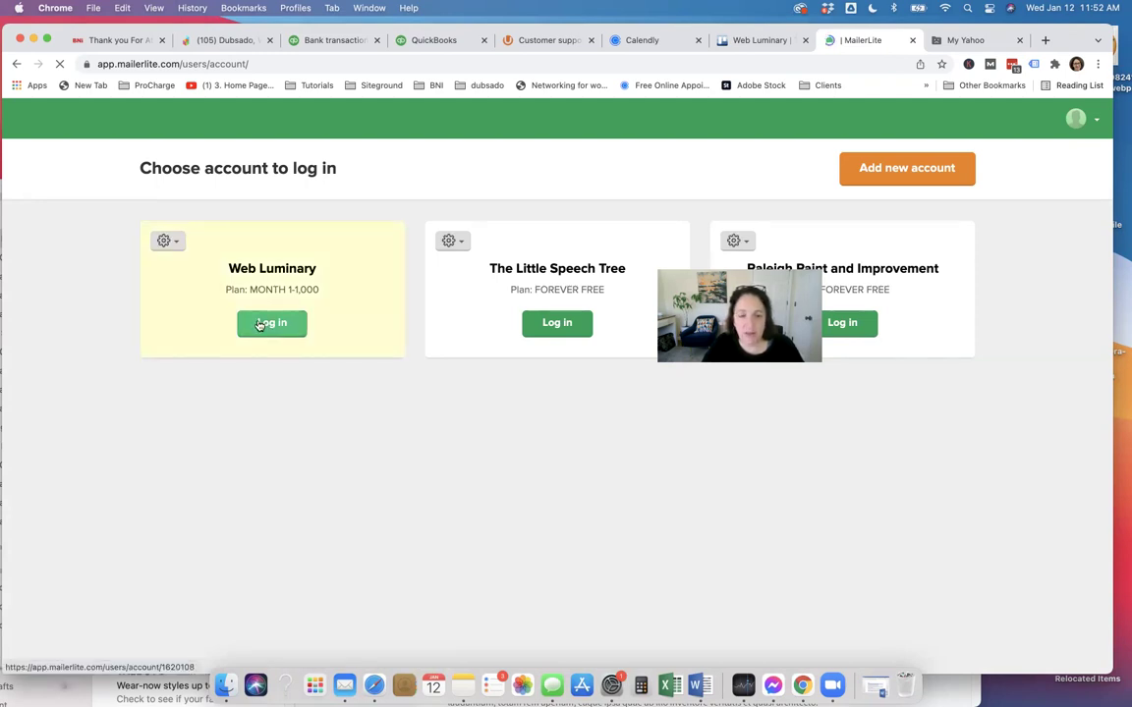
- Enter the Web Luminary account and open its list of sent campaigns
left_click(260, 325)
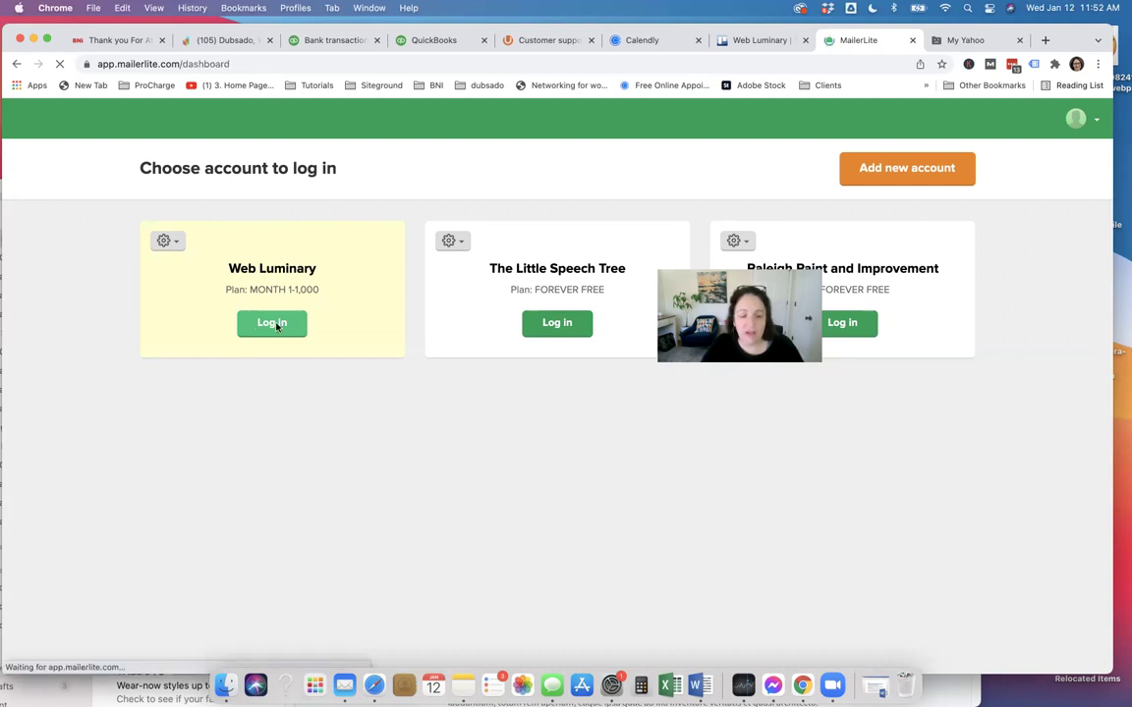
left_click(277, 325)
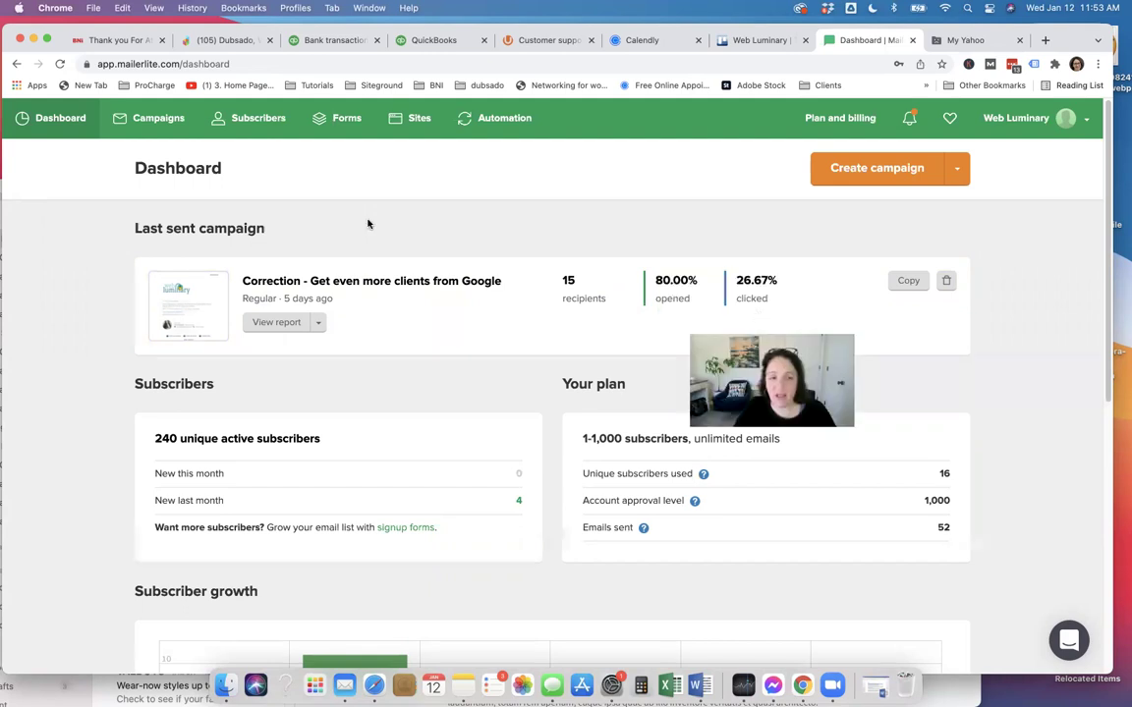
left_click(147, 124)
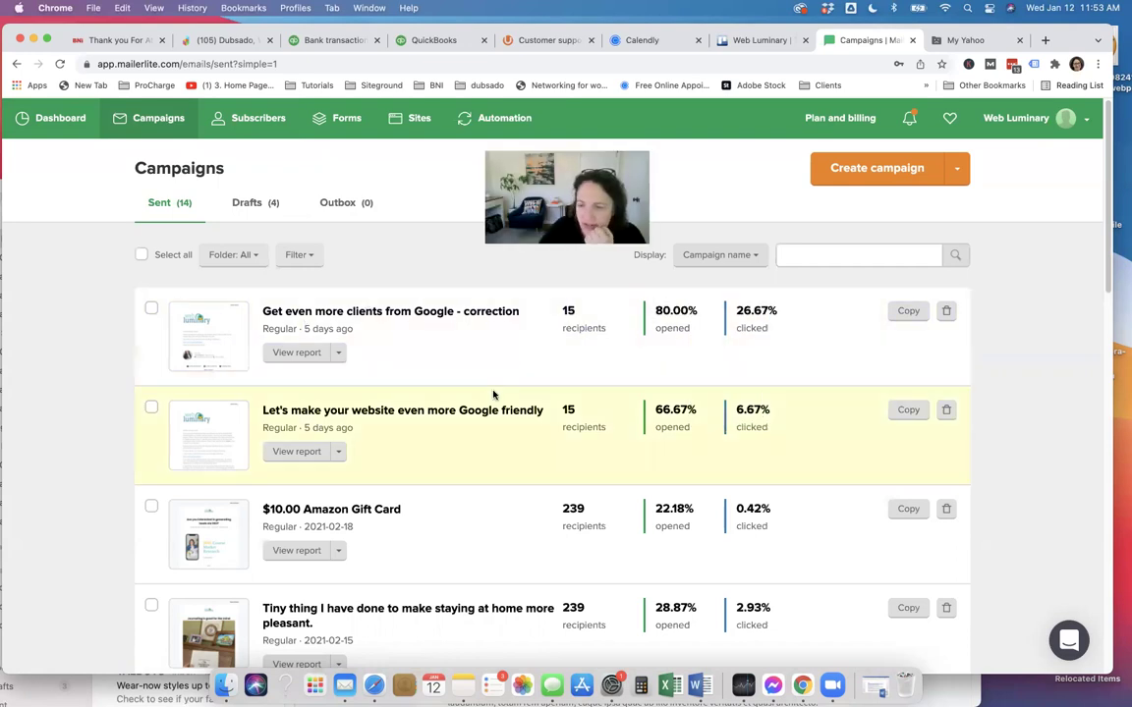
- Examine the recipients, open rates and click rates across Web Luminary's sent campaigns, from the newest to the oldest
scroll(817, 532, "down", 2)
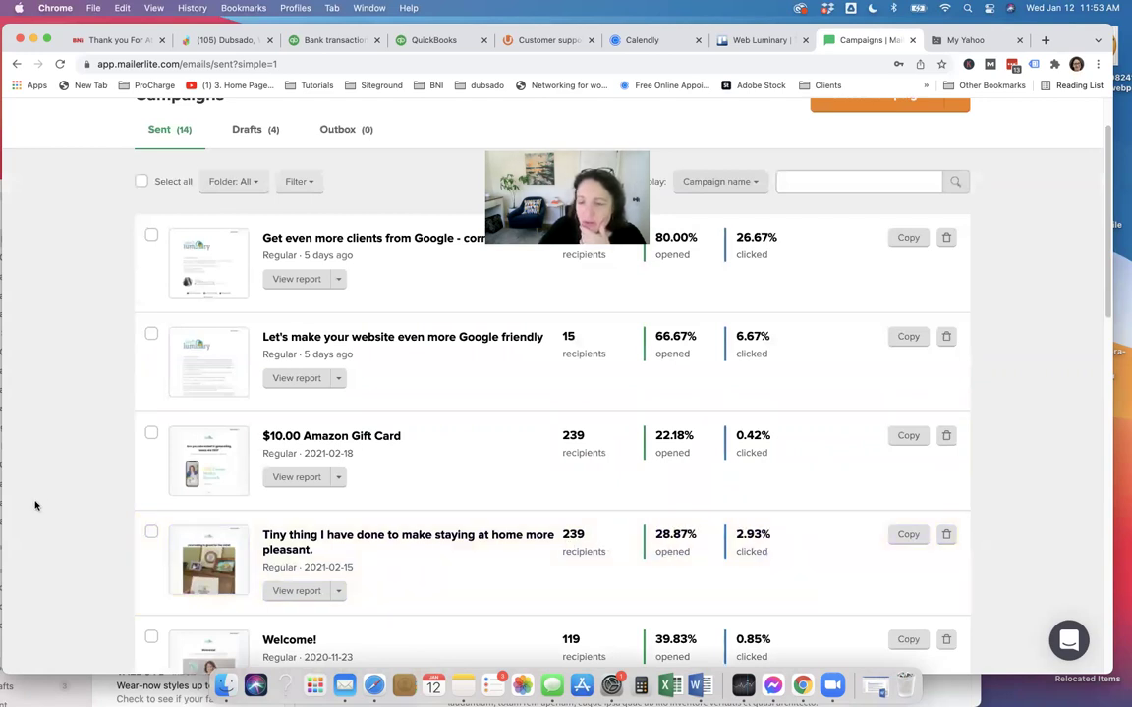
scroll(35, 505, "down", 1)
scroll(35, 505, "down", 2)
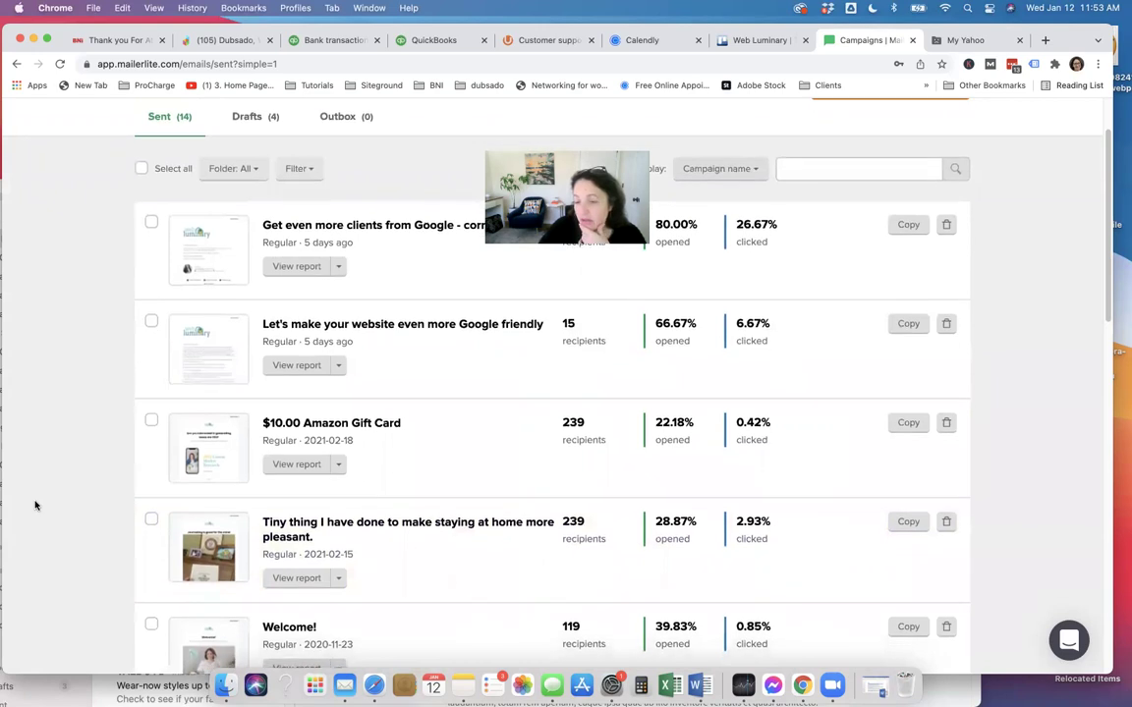
scroll(36, 505, "down", 5)
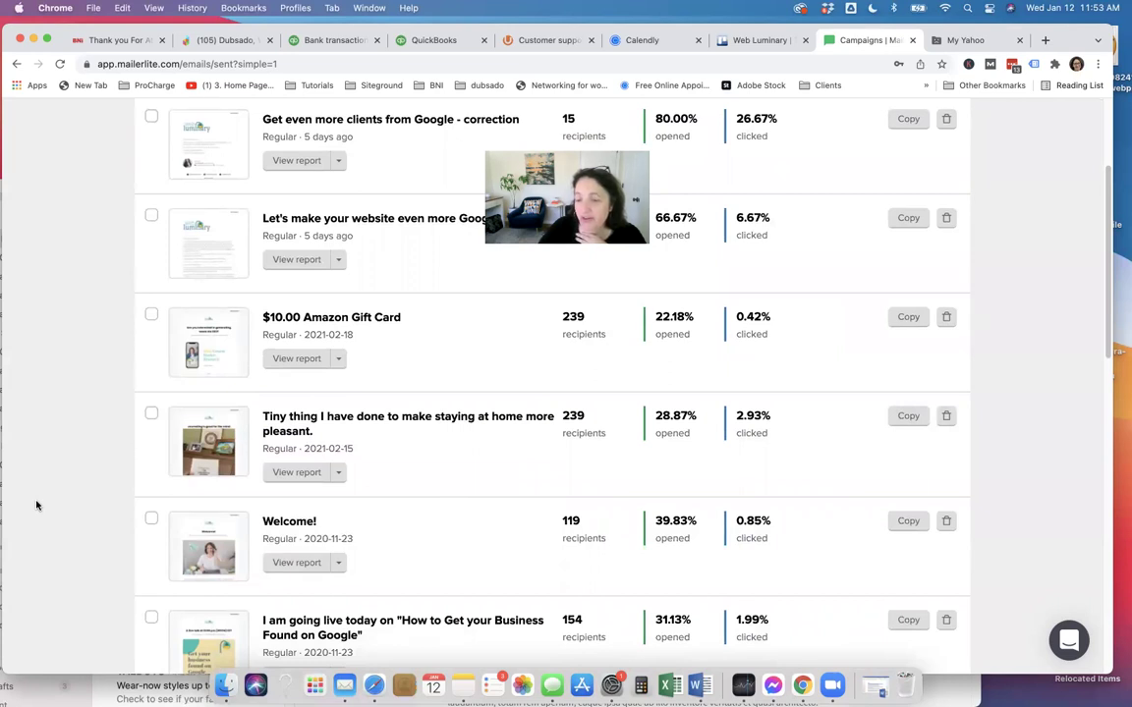
scroll(36, 504, "down", 1)
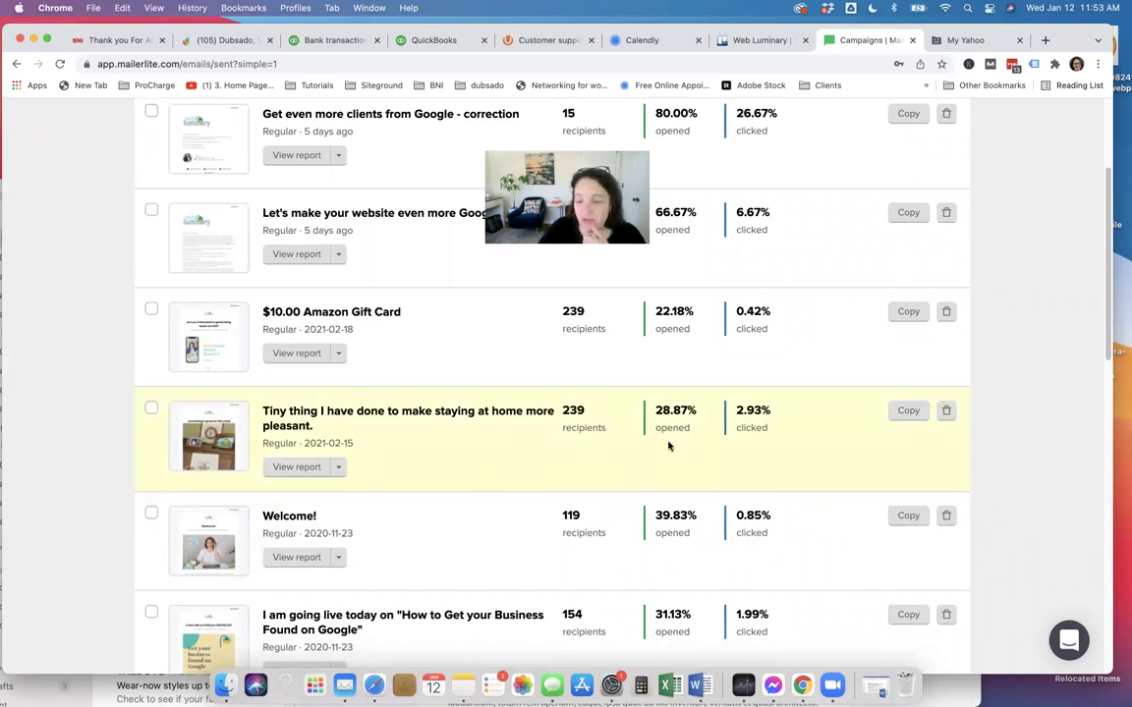
scroll(687, 442, "up", 4)
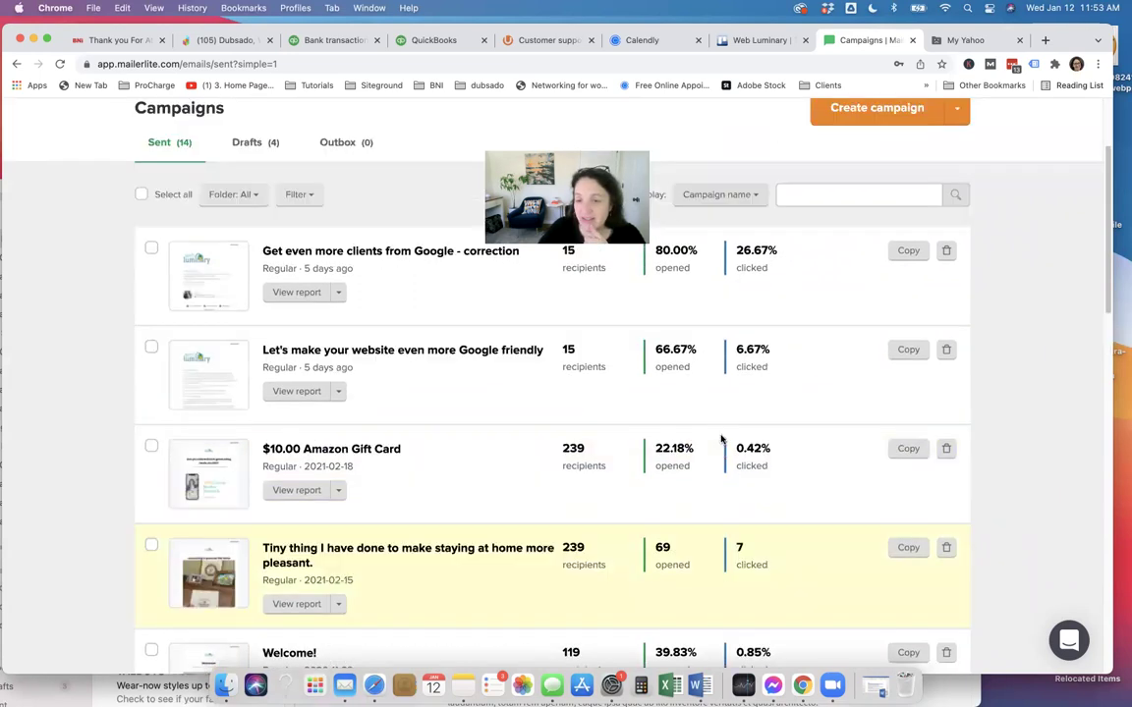
scroll(720, 439, "down", 6)
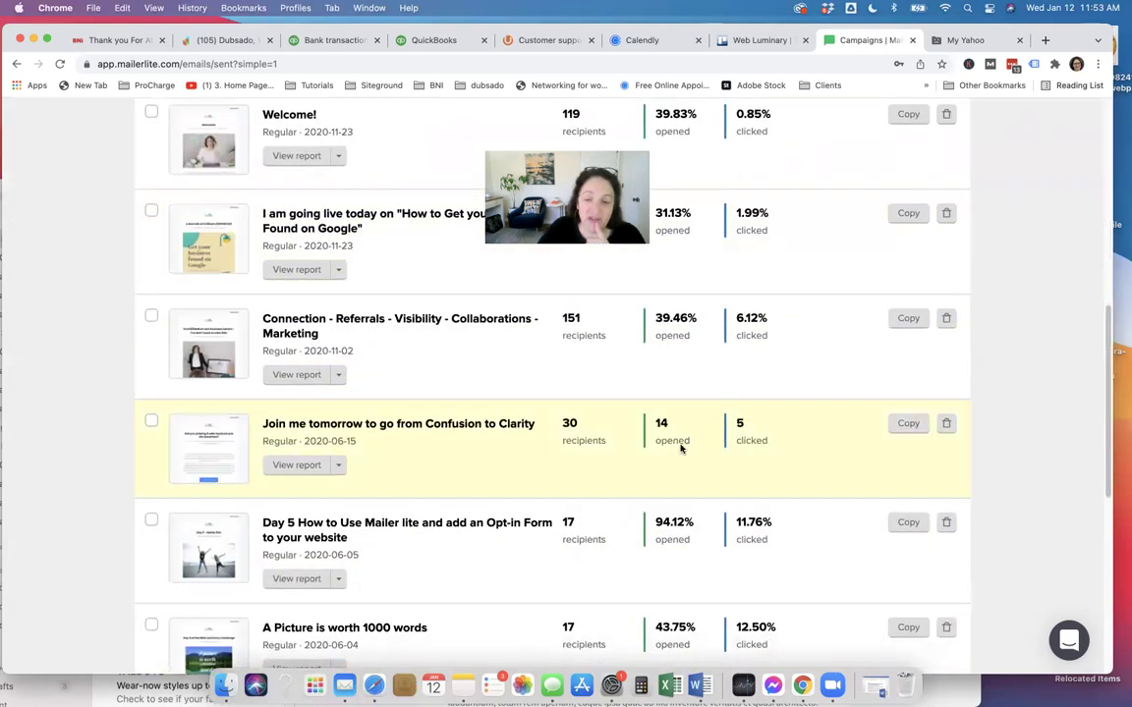
scroll(22, 459, "up", 3)
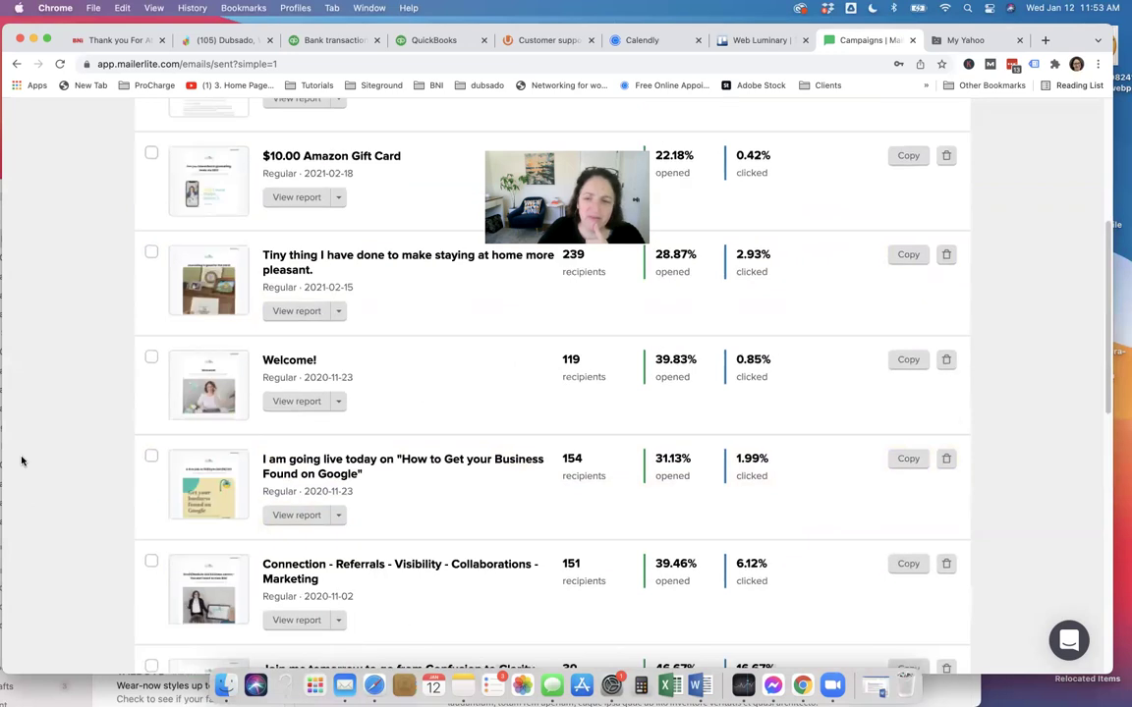
scroll(22, 460, "up", 3)
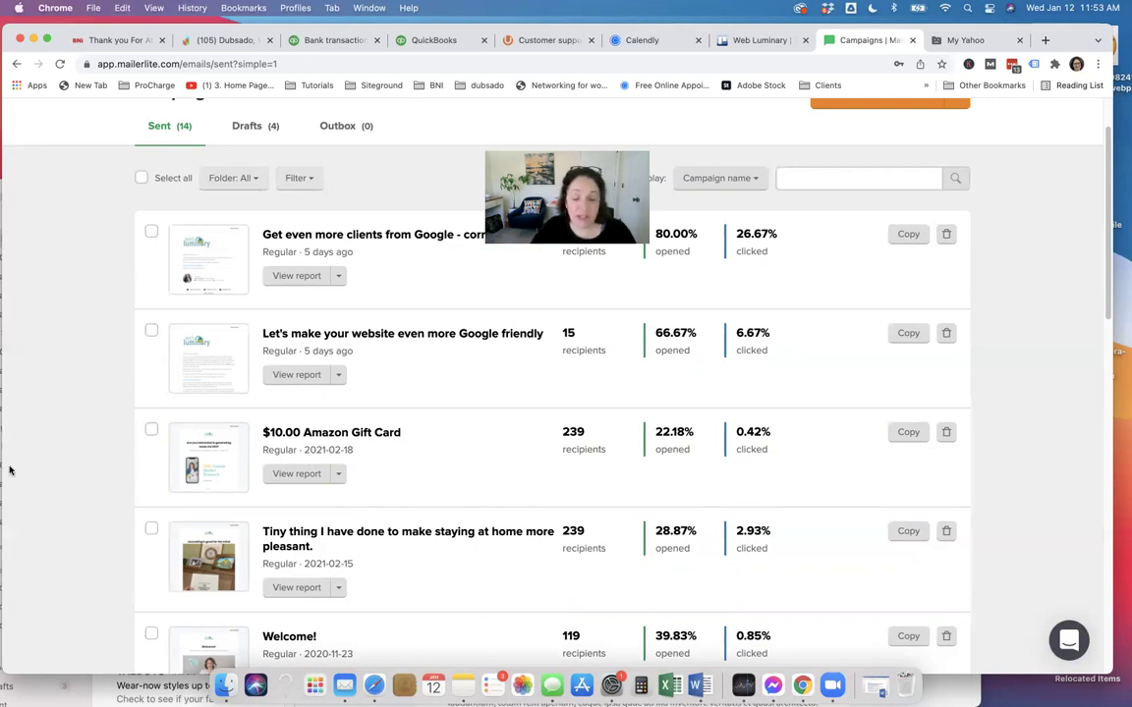
scroll(236, 467, "down", 2)
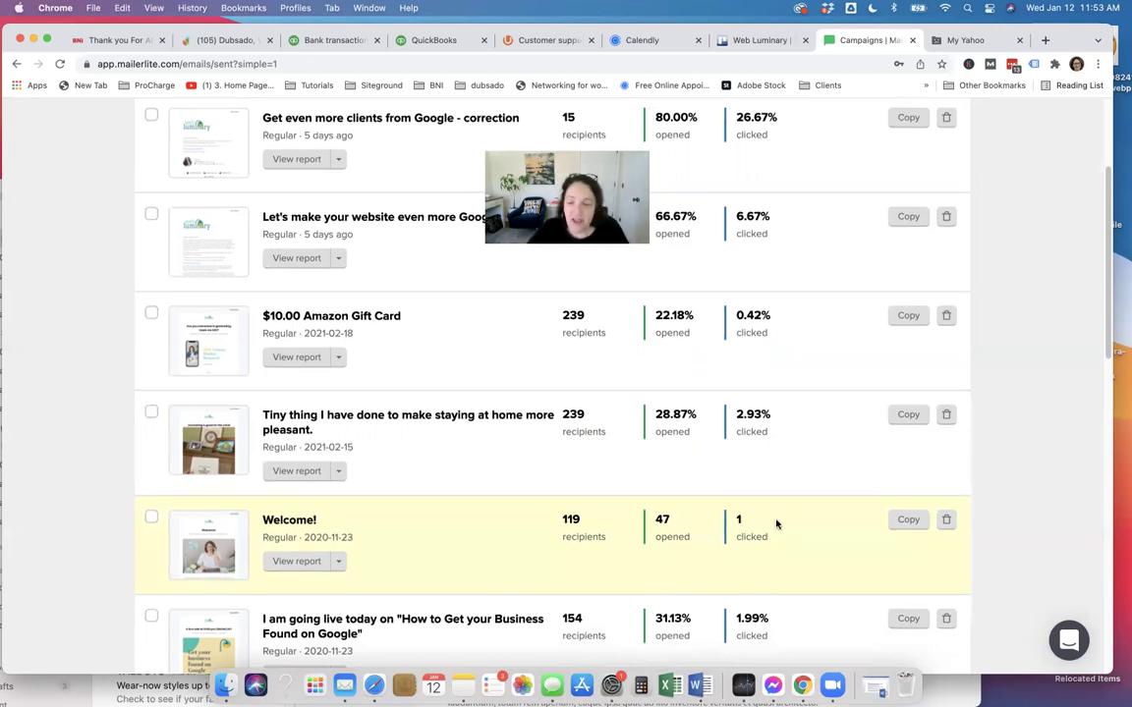
scroll(1073, 490, "down", 3)
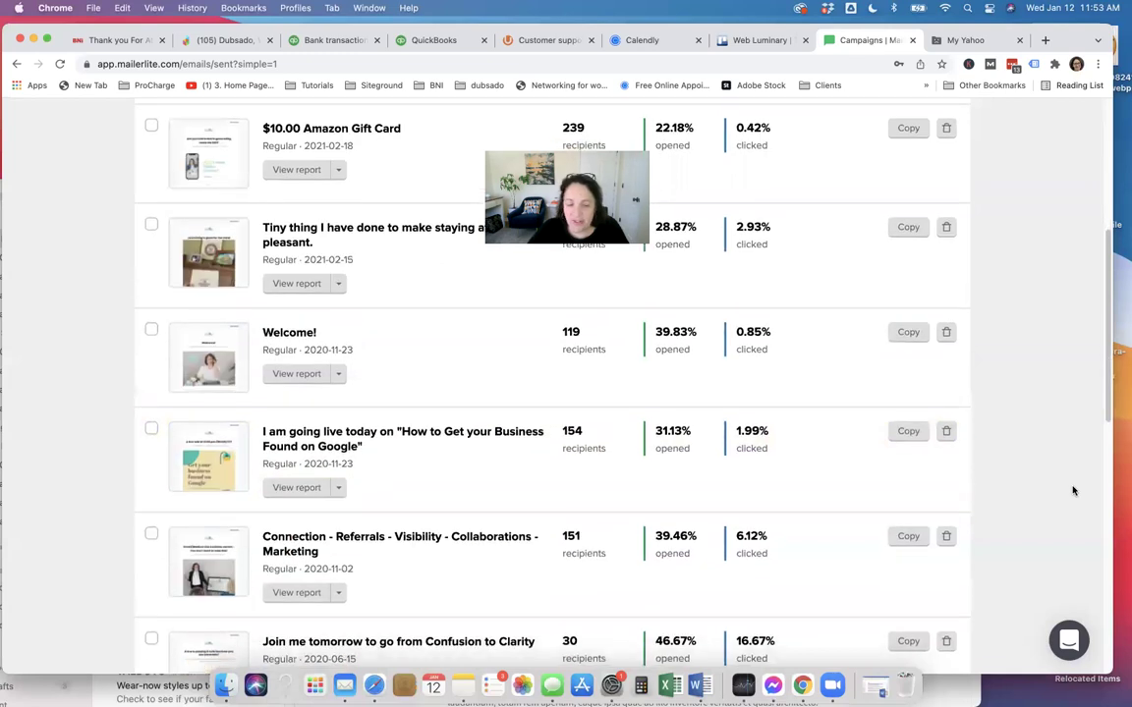
scroll(1073, 490, "down", 3)
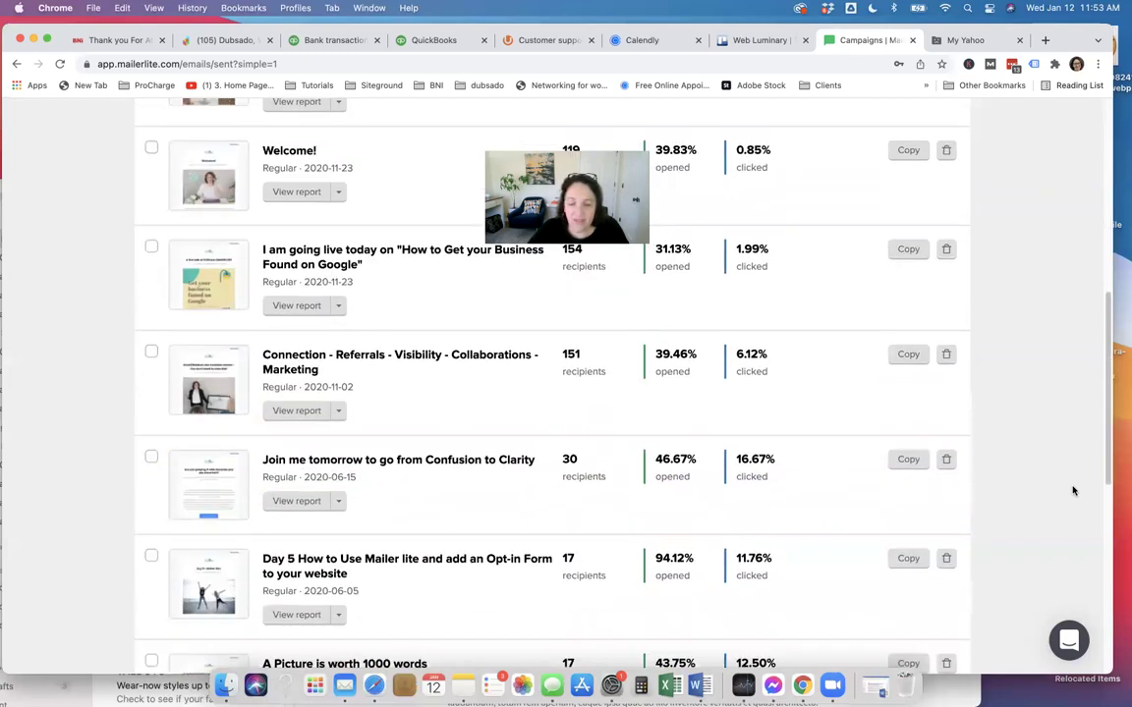
scroll(1072, 490, "down", 1)
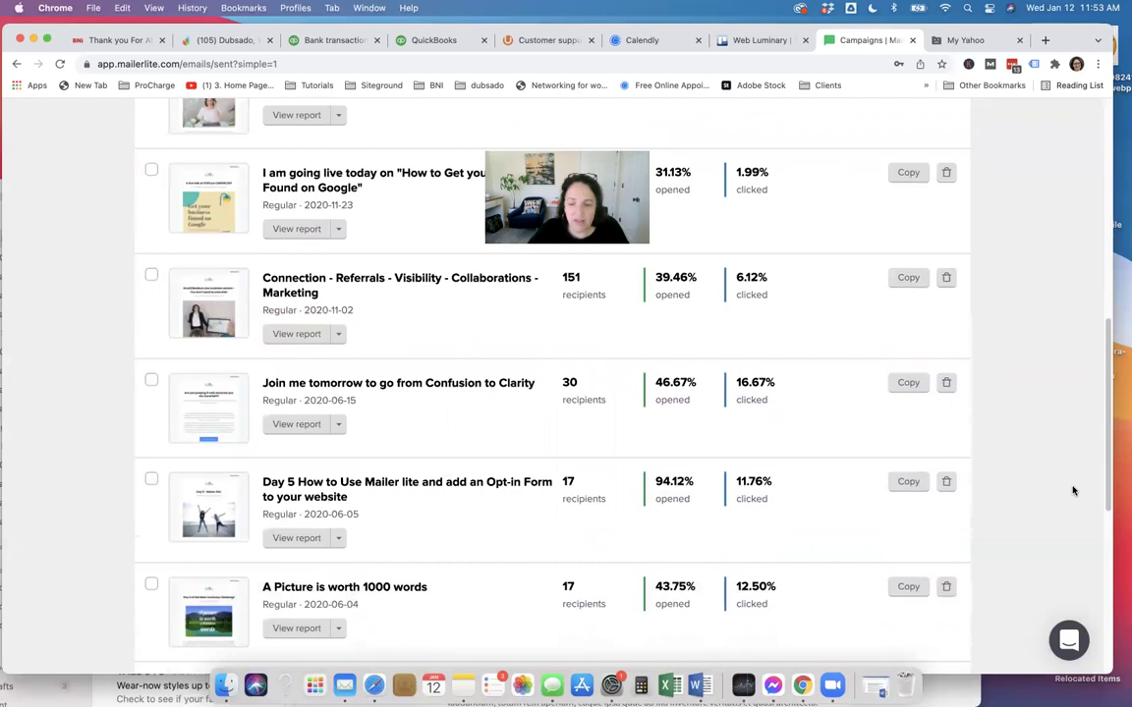
scroll(1073, 490, "down", 1)
scroll(1072, 491, "down", 1)
scroll(1073, 491, "down", 5)
scroll(1071, 490, "up", 1)
scroll(1071, 490, "up", 10)
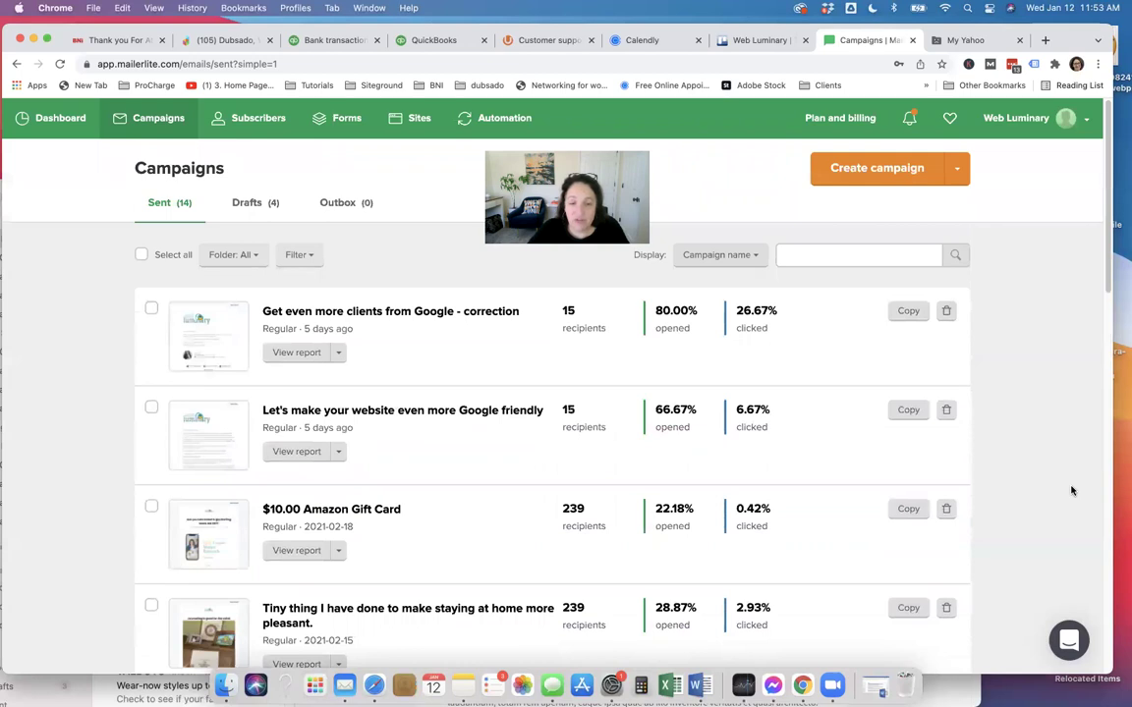